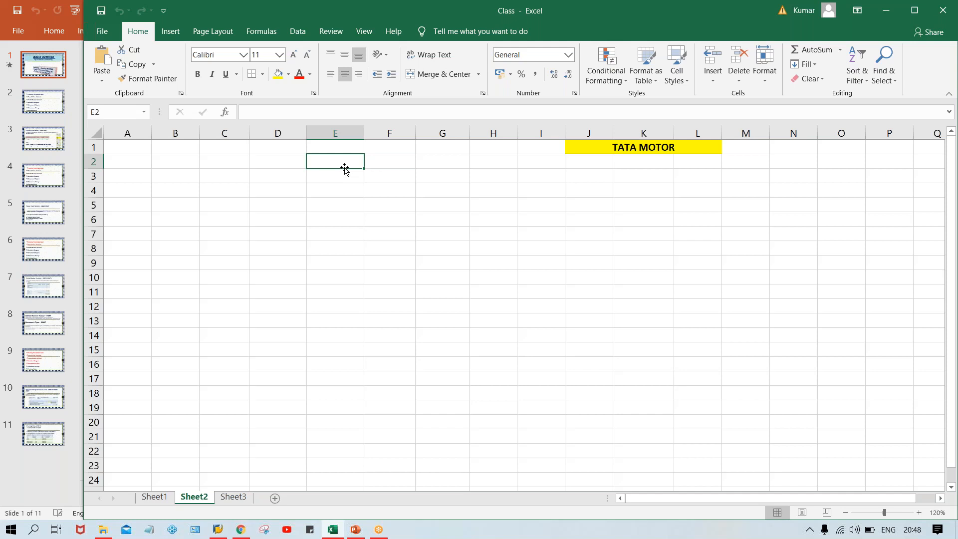
Replace the stray letters in E2 with the uppercase code TM00
type("Lin")
key("BackSpace")
key("BackSpace")
key("BackSpace")
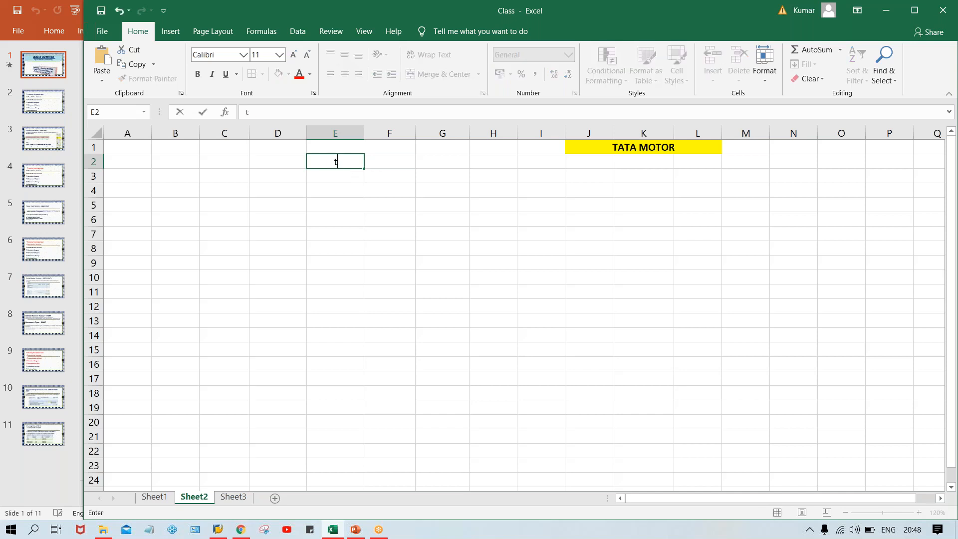
type("TM0")
key("Caps_Lock")
type("0")
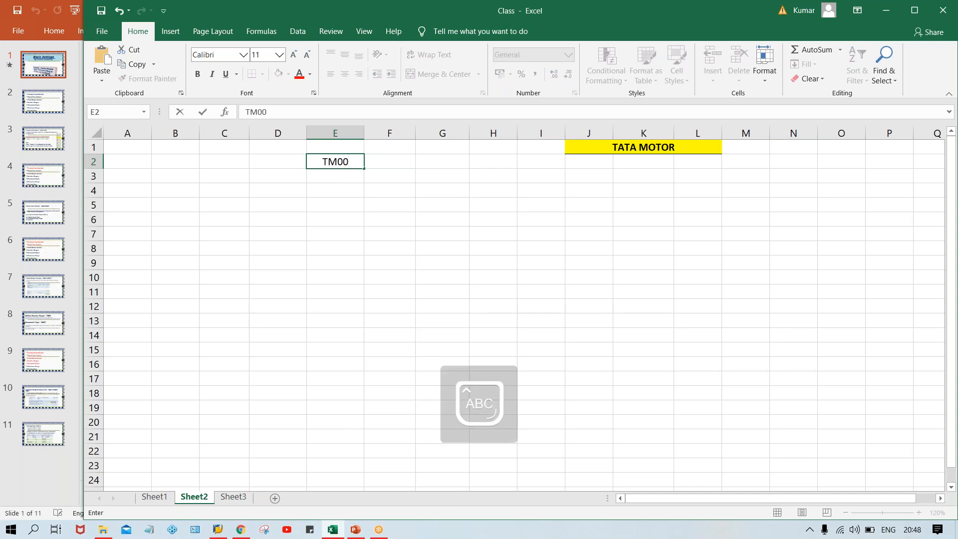
key("Return")
left_click(358, 157)
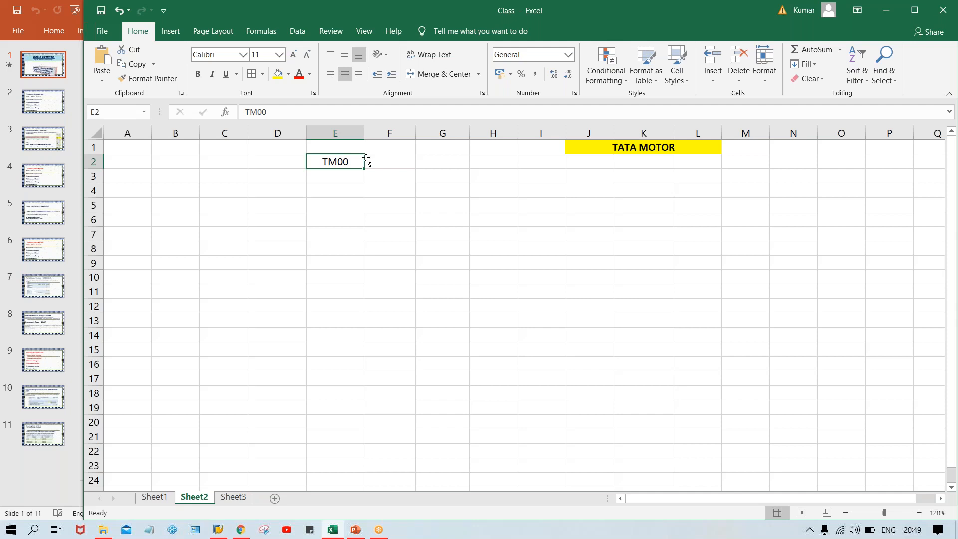
Enter 2020 in cell E4, correcting the extra zero typed along the way
left_click(334, 200)
left_click(335, 187)
type("200")
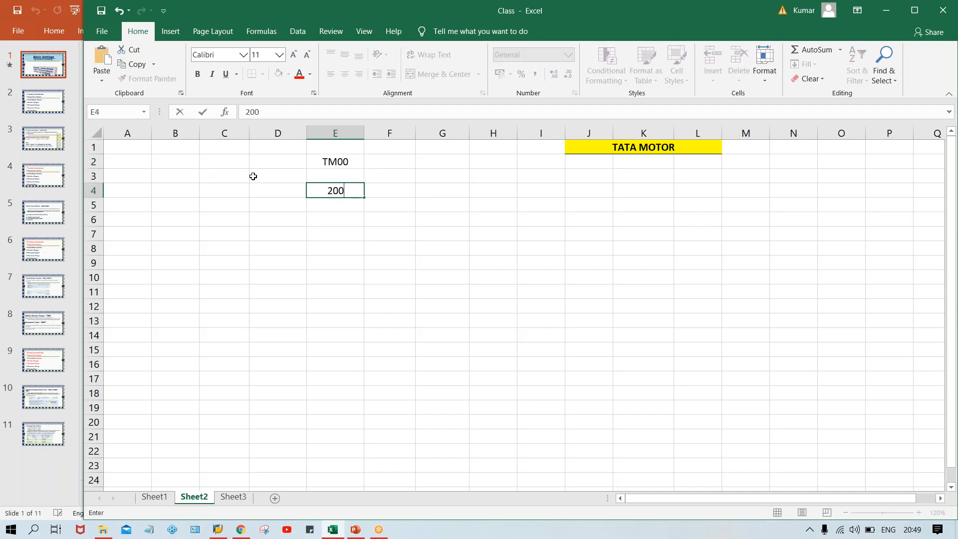
key("BackSpace")
type("20")
key("Return")
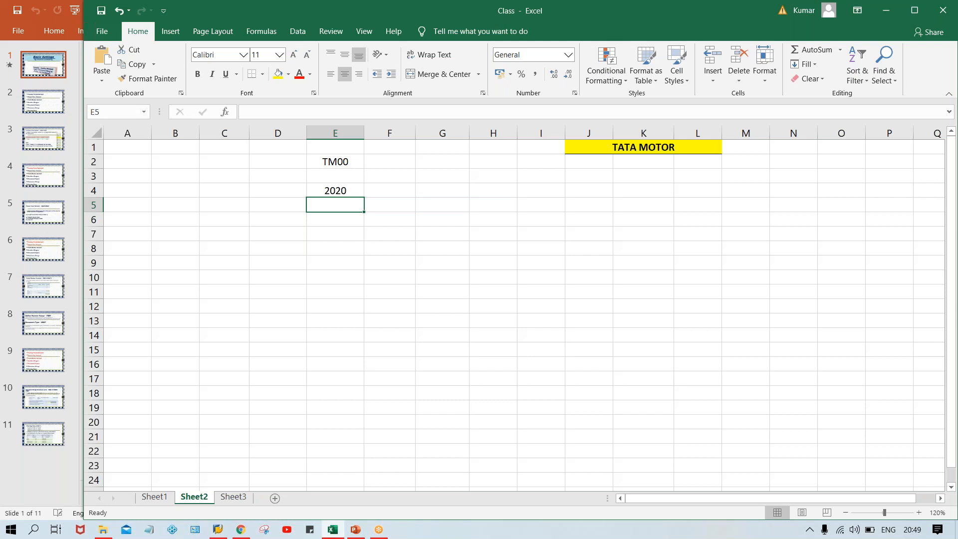
key("Up")
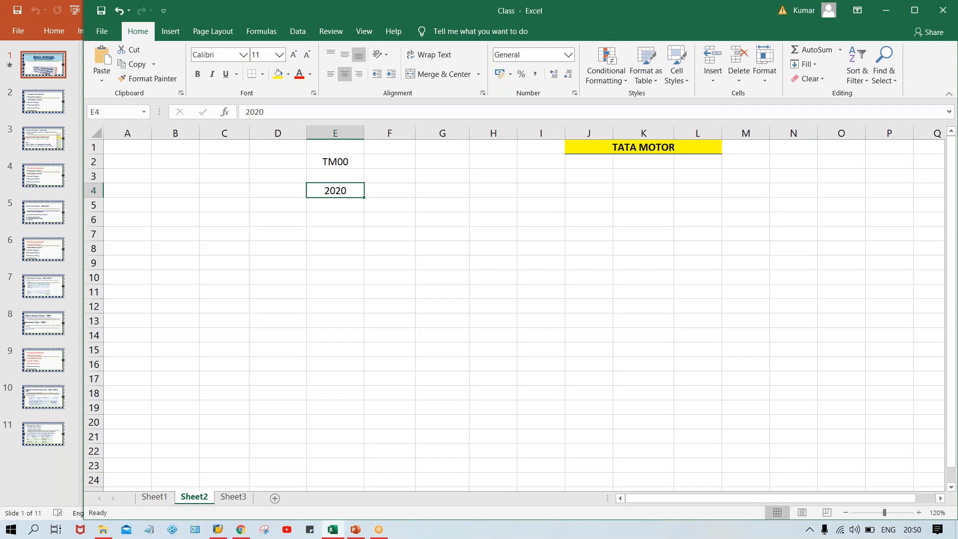
Overwrite 2020 in E4 with JUNE and check the entry before moving to F4
key("Delete")
type("JUNE")
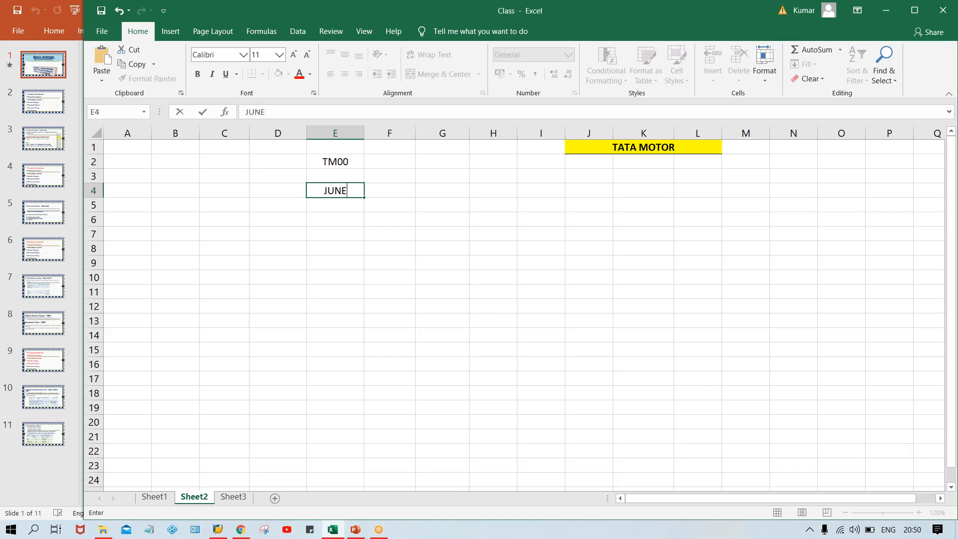
key("Tab")
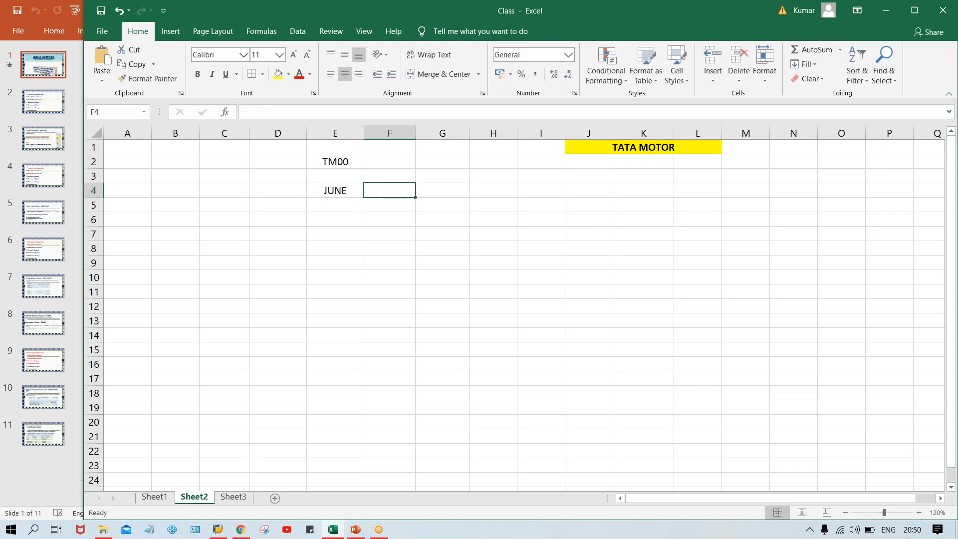
left_click(332, 195)
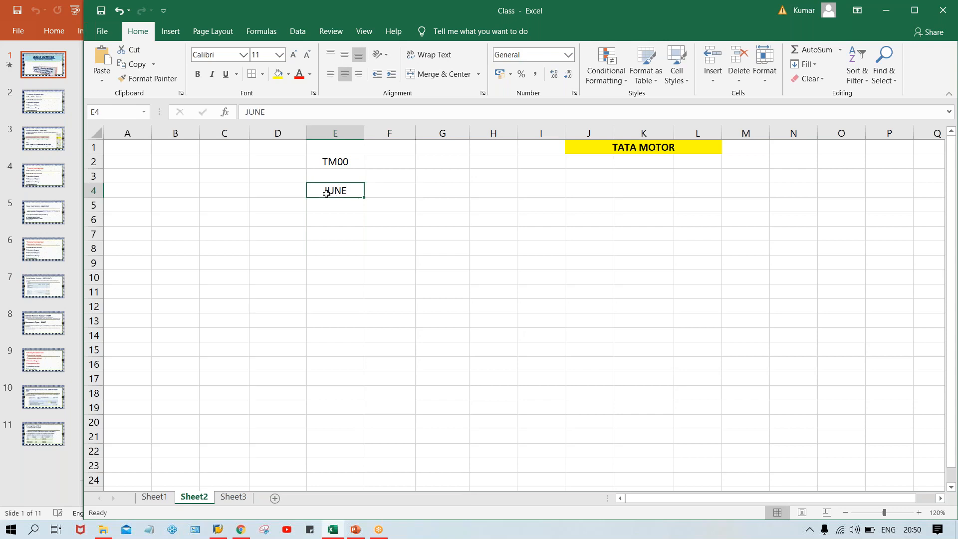
left_click(382, 192)
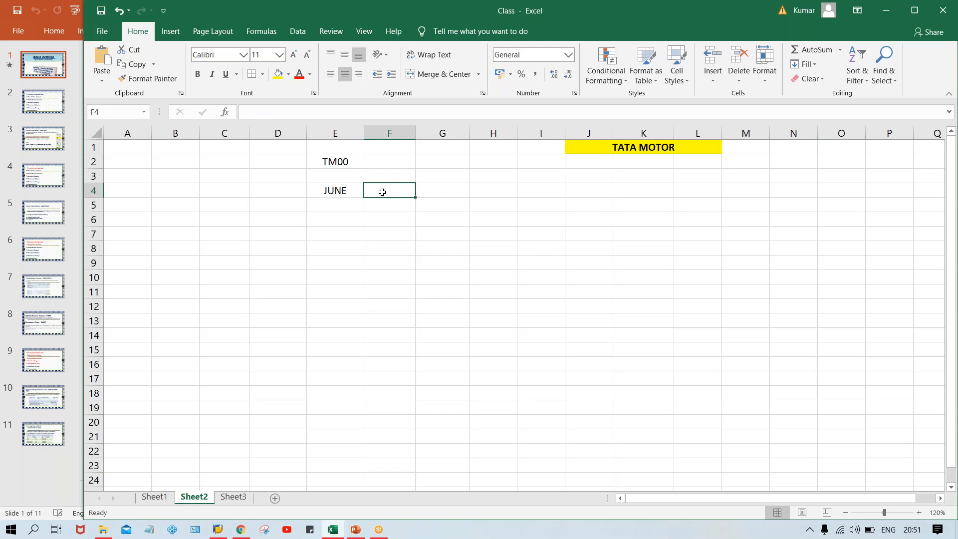
Enter 6 in F4, 3 in G4 and 12 in H4 beside JUNE
type("6")
key("Tab")
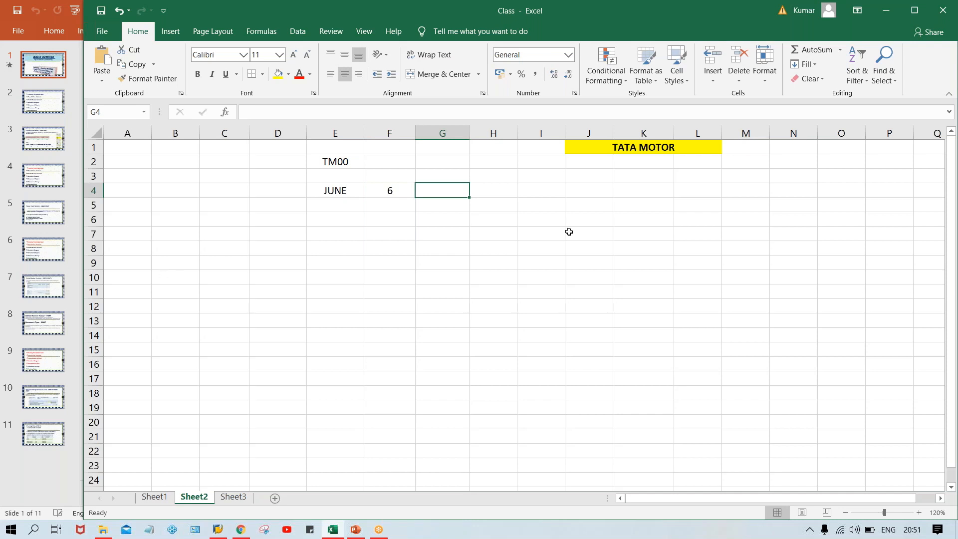
left_click(818, 179)
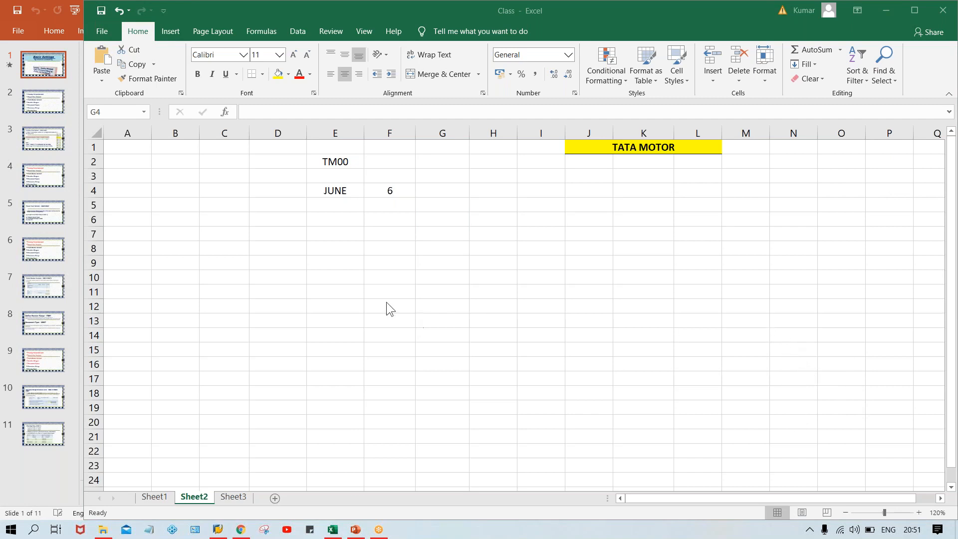
left_click(434, 187)
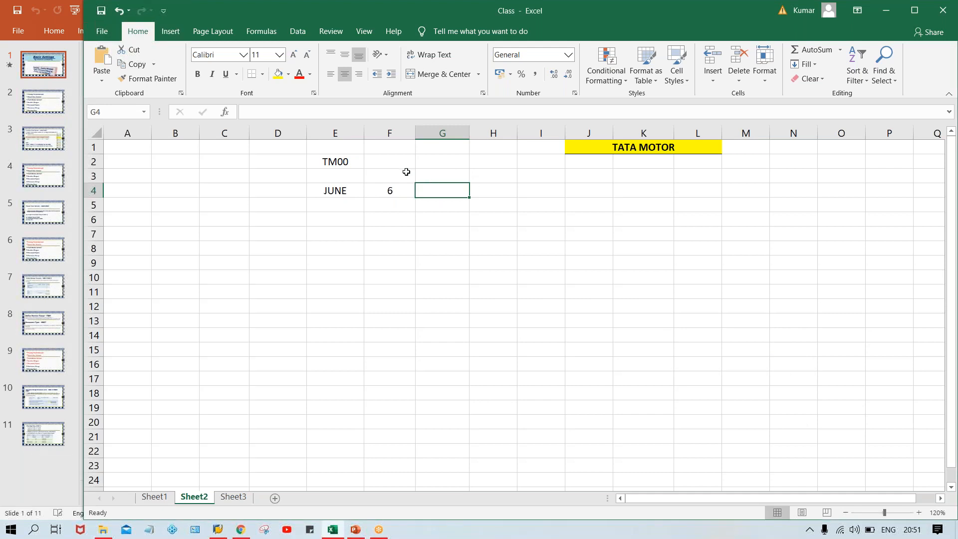
type("3")
key("Tab")
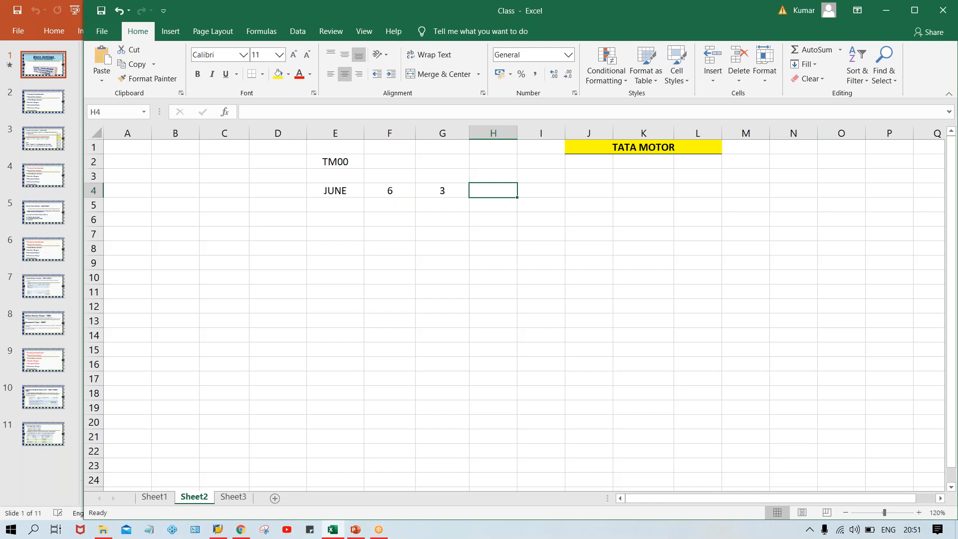
type("12")
key("Return")
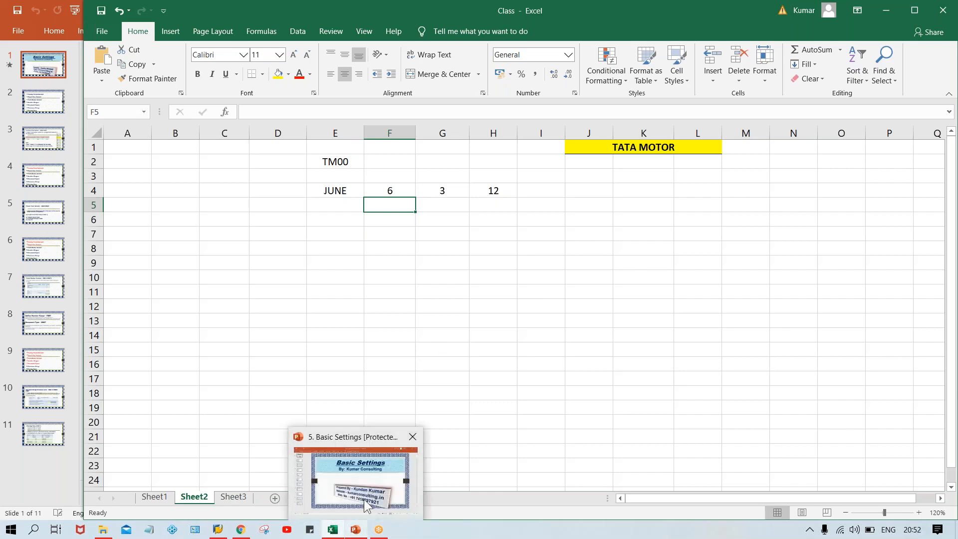
Switch to the PowerPoint window showing the '5. Basic Settings' presentation
left_click(353, 531)
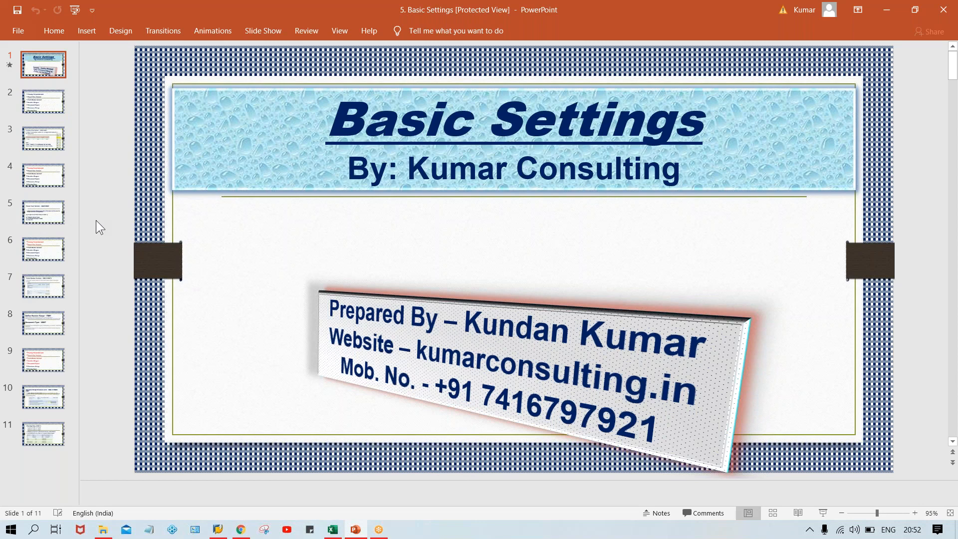
scroll(96, 220, "down", 1)
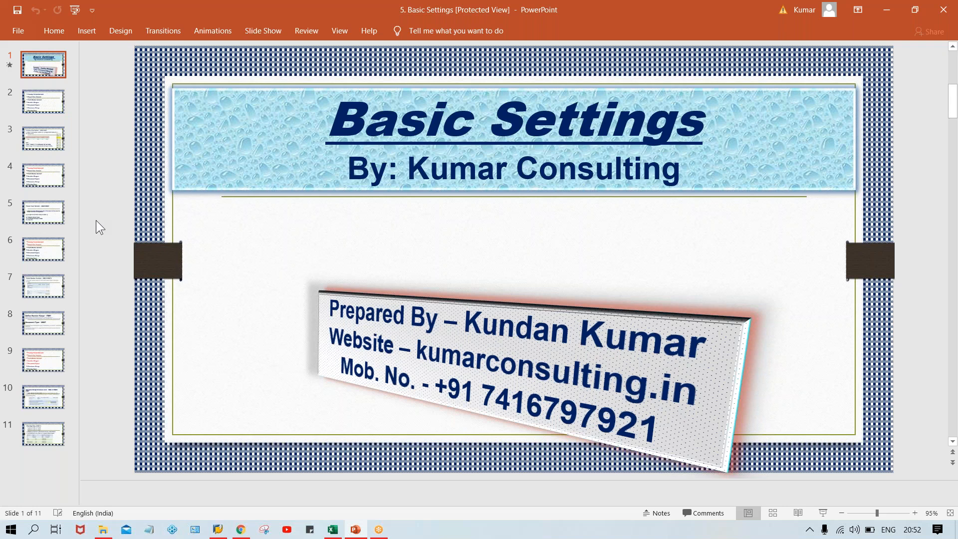
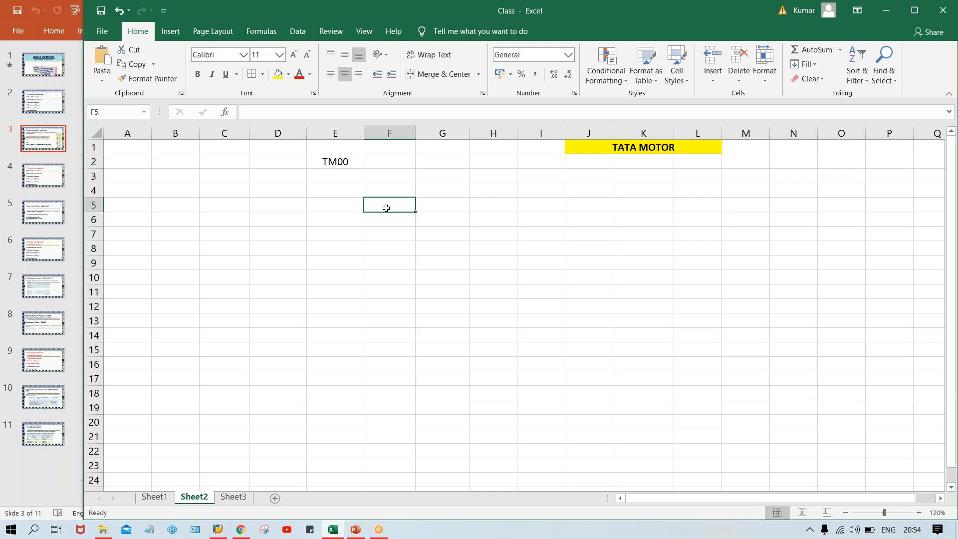
Clear the TM00 entry from cell E2
left_click(377, 190)
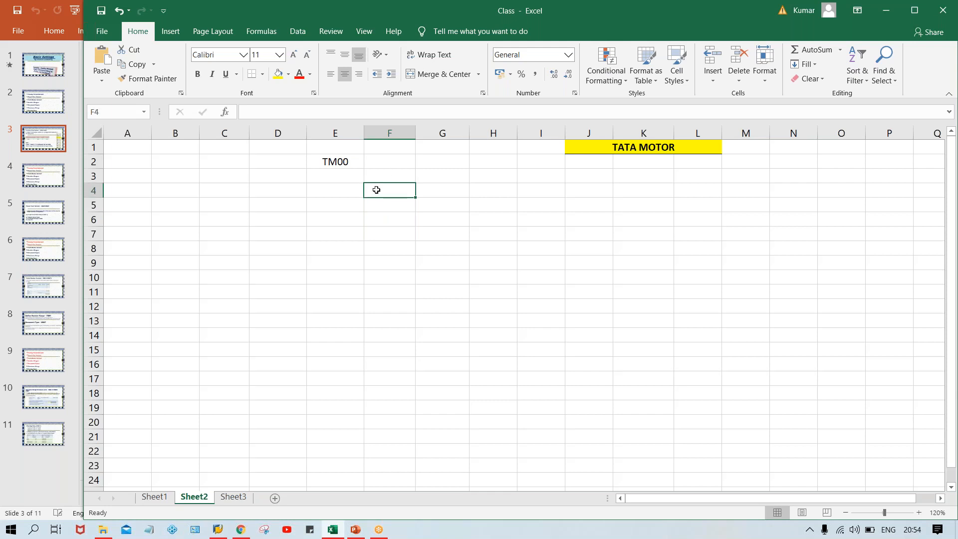
left_click(334, 161)
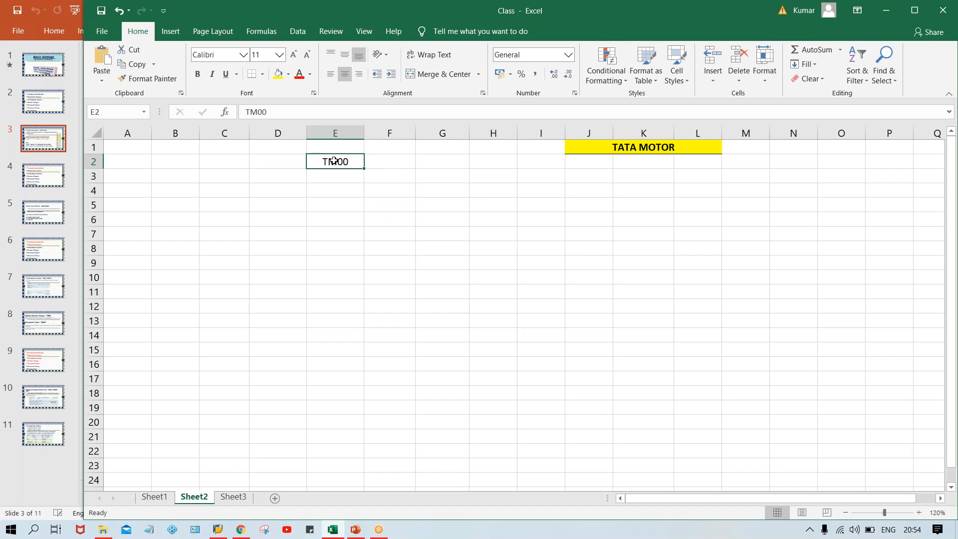
key("Delete")
Enter the start date 15.06.2019 in cell E3
left_click(375, 177)
left_click(351, 177)
left_click(379, 180)
left_click(348, 181)
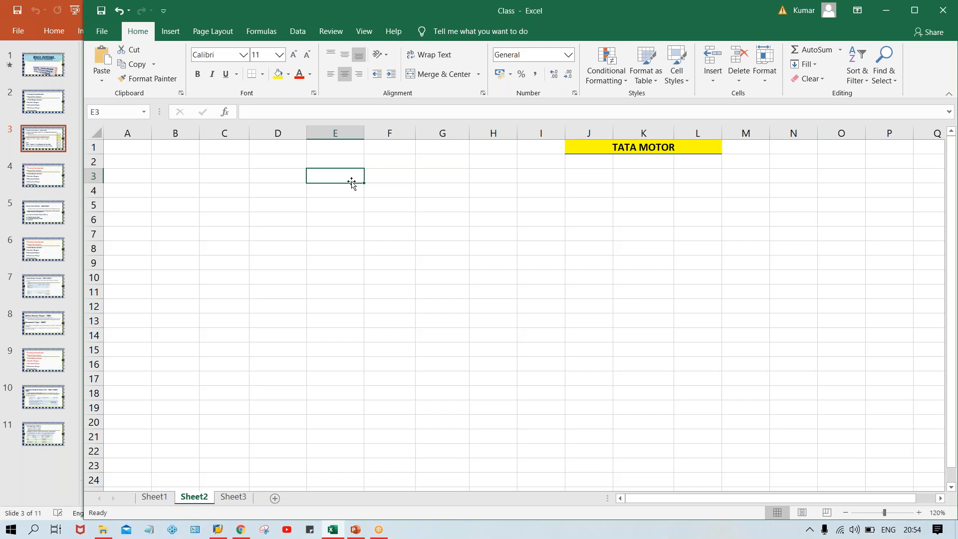
type("15.0")
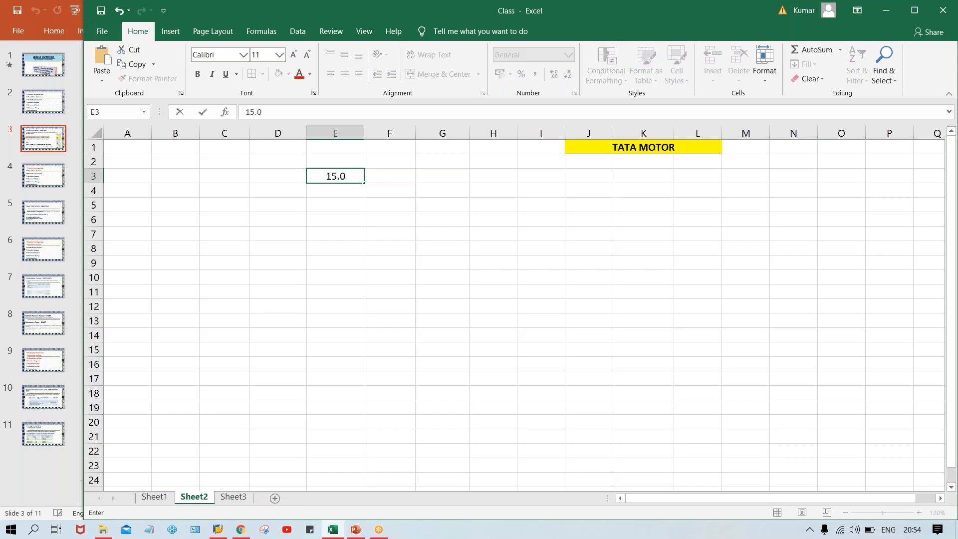
type("6.2019")
key("Tab")
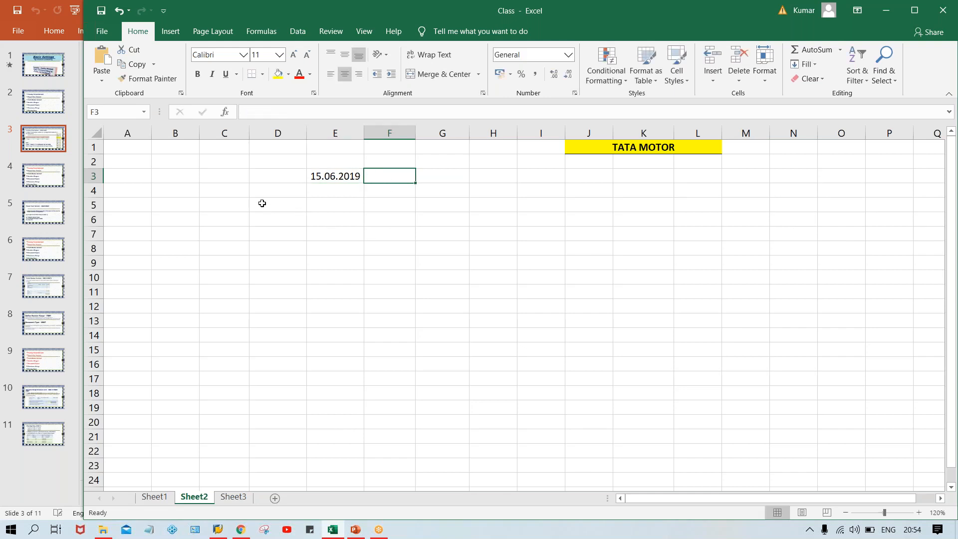
Put the label A in cell D3
left_click(272, 176)
type("A")
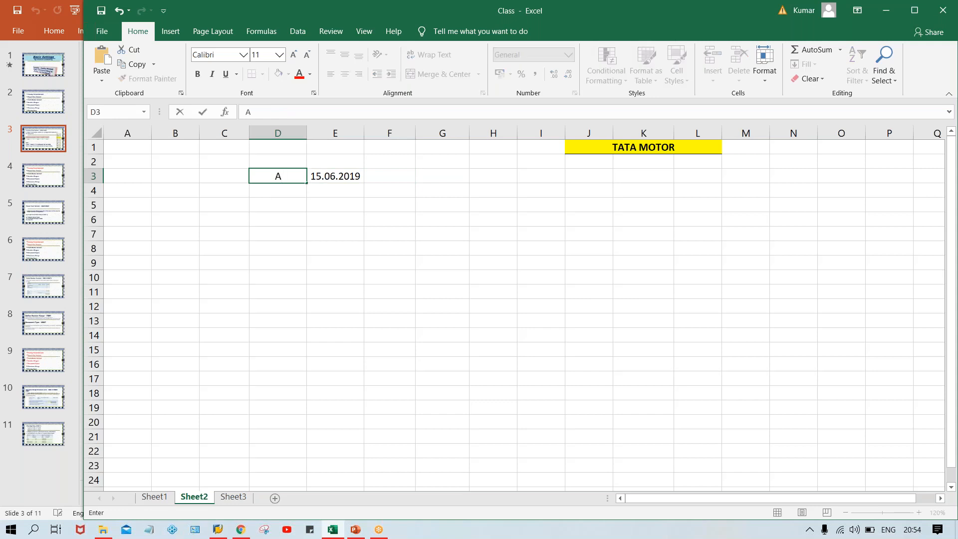
key("Return")
key("Up")
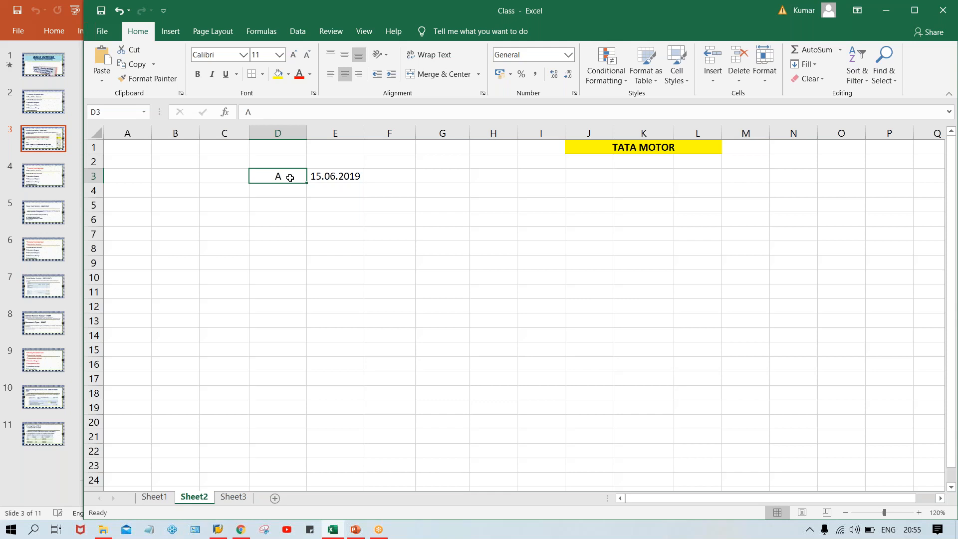
Enter the end date 05.07.2020 in cell F3, correcting a typo
key("Right")
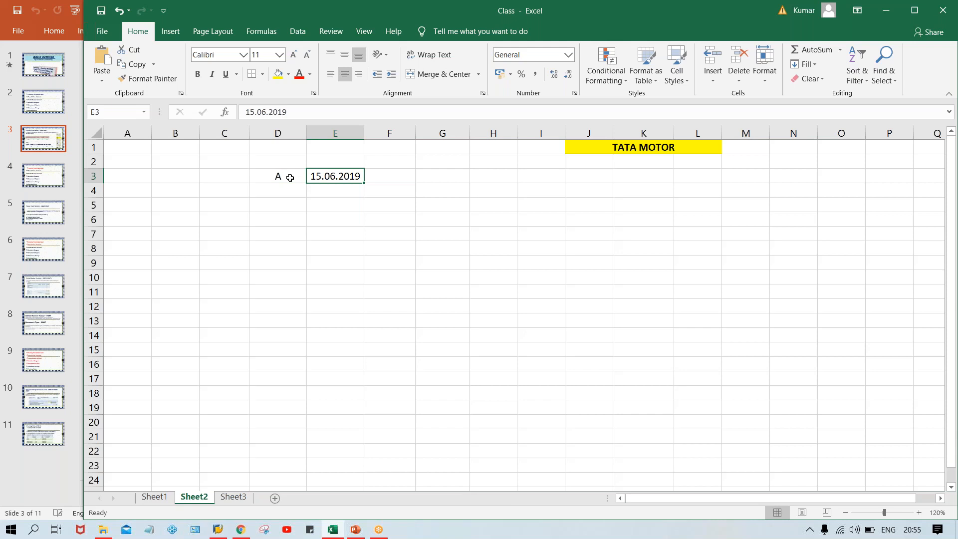
key("Right")
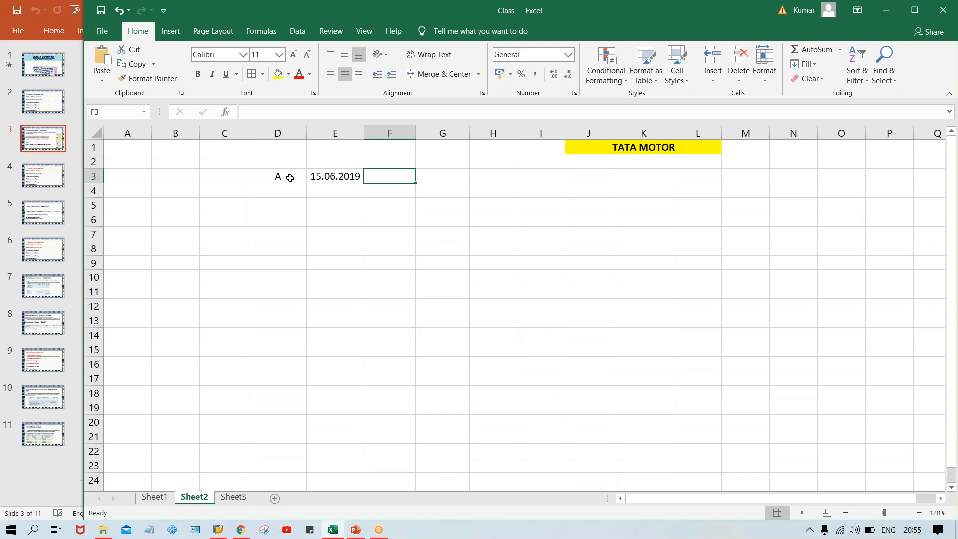
type("05.047")
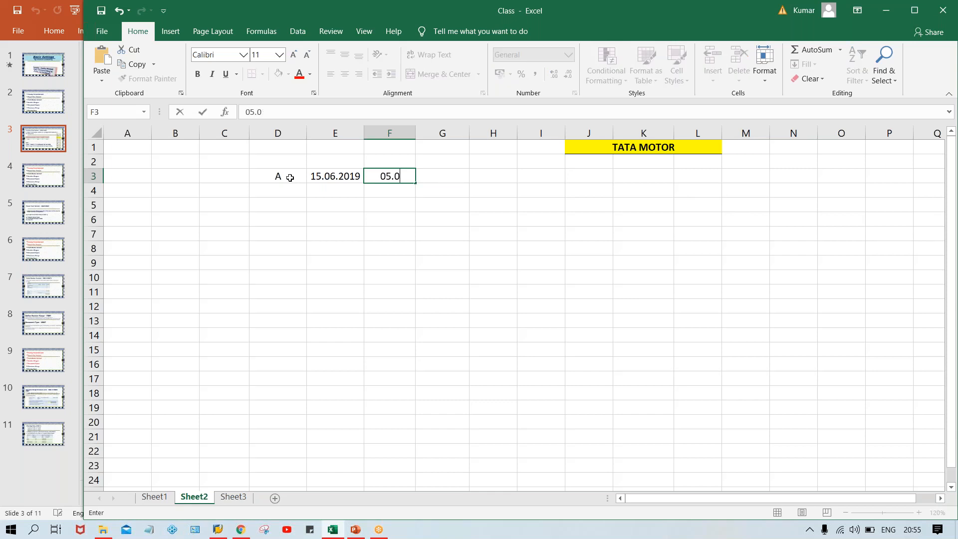
key("BackSpace")
key("BackSpace")
type("7.2020")
key("Return")
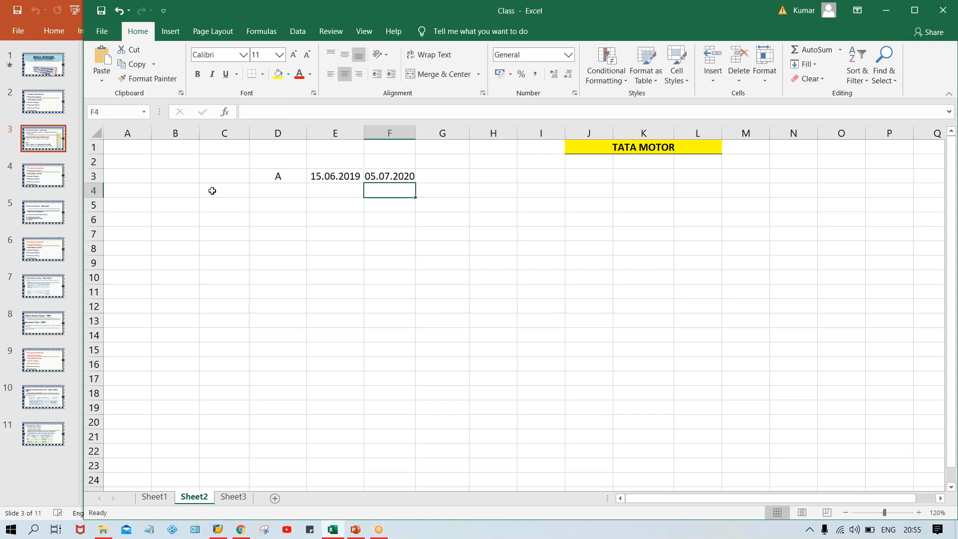
left_click(409, 174)
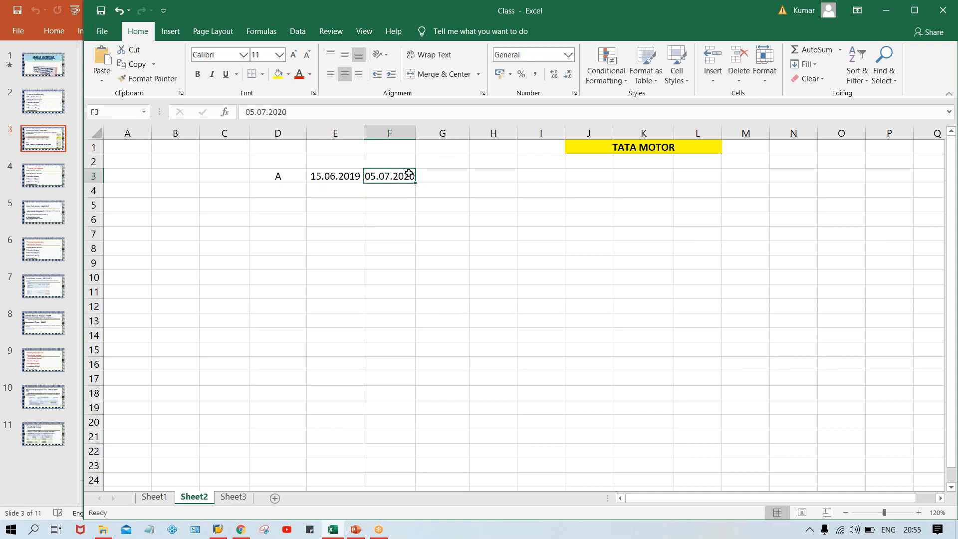
Autofit column F and correct the F3 year so it reads 05.07.2019
double_click(417, 131)
left_click(407, 248)
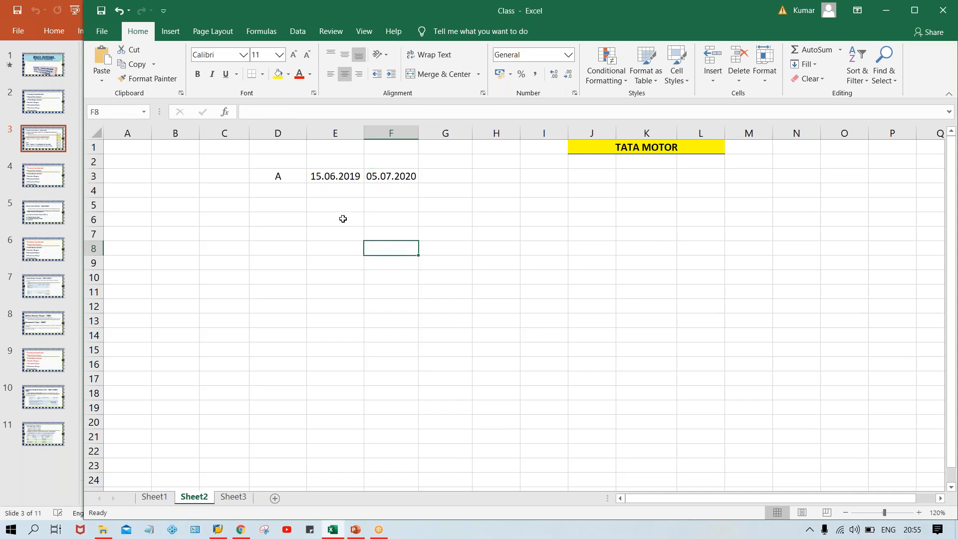
left_click(322, 175)
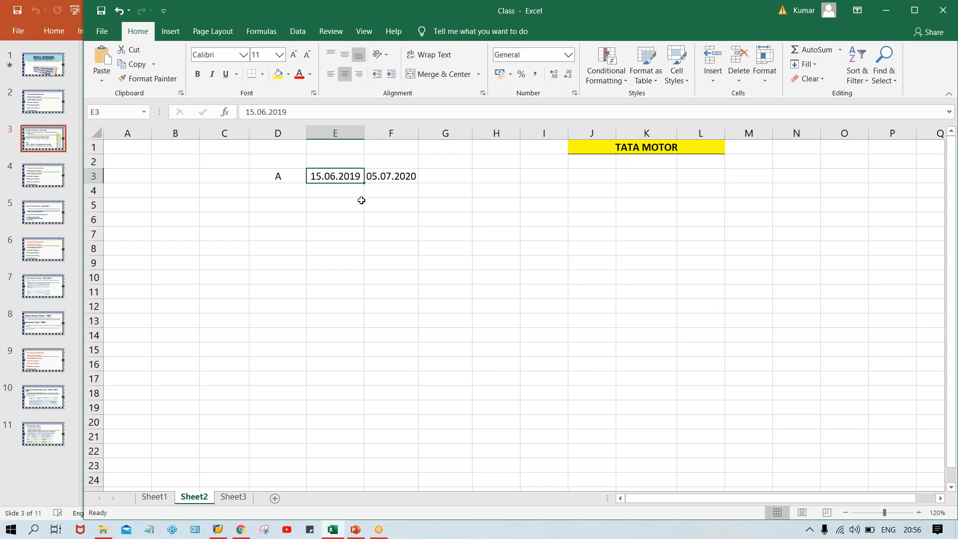
left_click(400, 181)
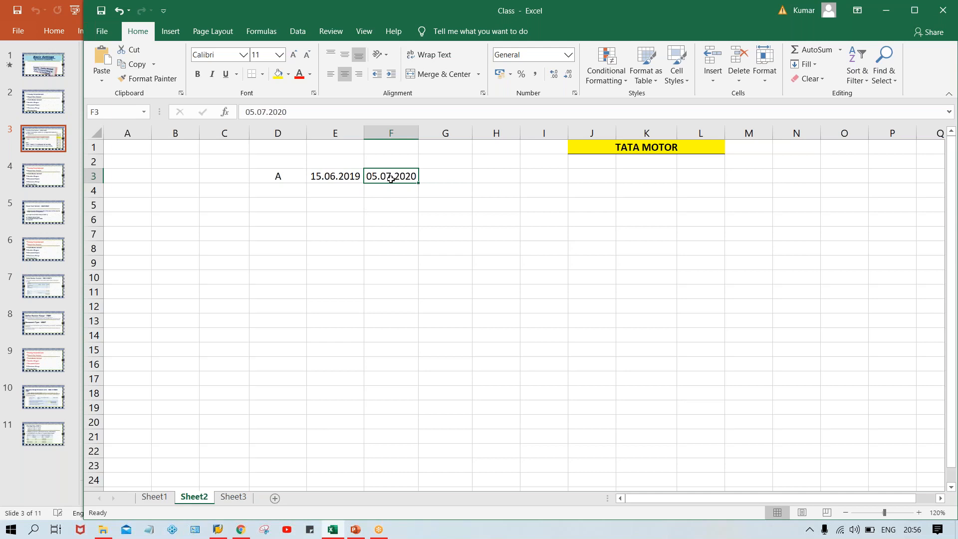
left_click(318, 114)
key("BackSpace")
key("BackSpace")
type("19")
key("Return")
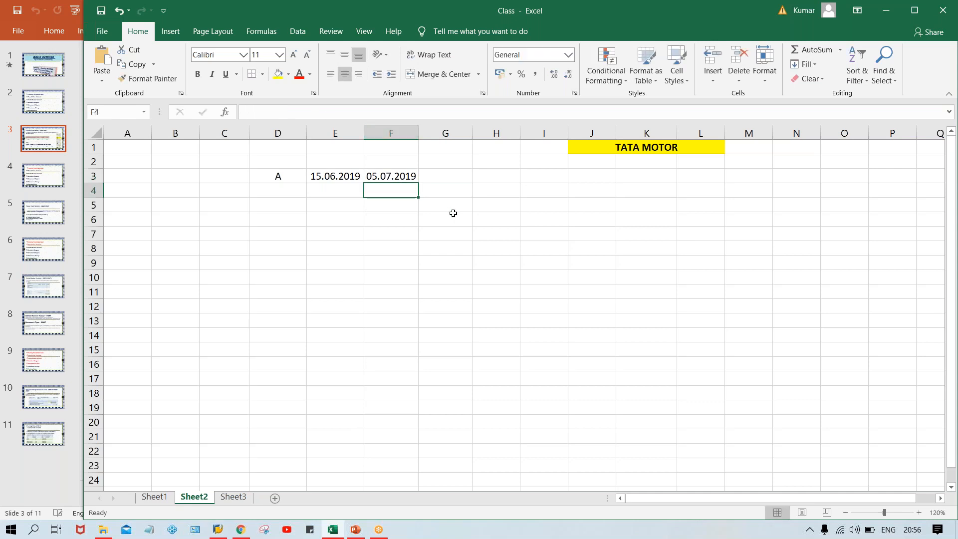
Review the 15.06.2019 and 05.07.2019 dates in E3 and F3
left_click_drag(345, 157, 384, 156)
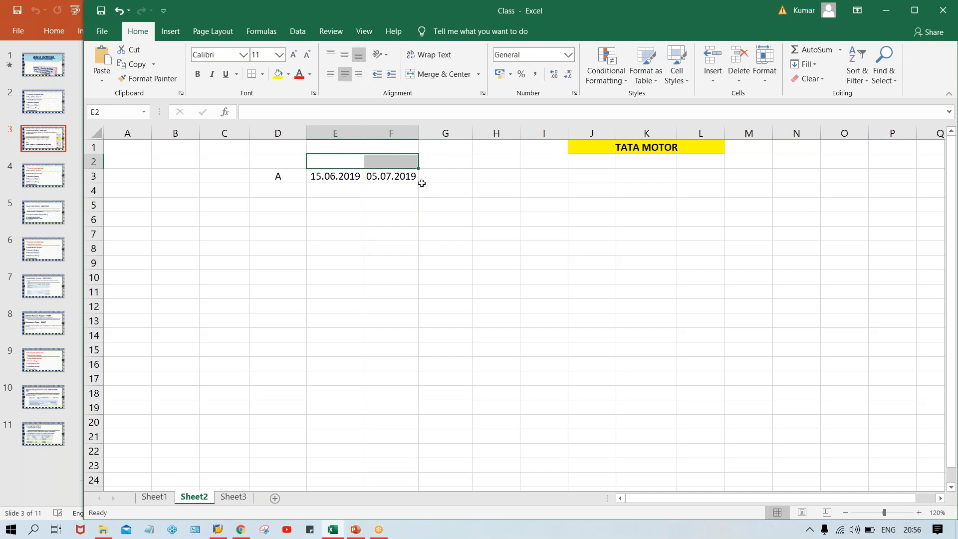
left_click(343, 176)
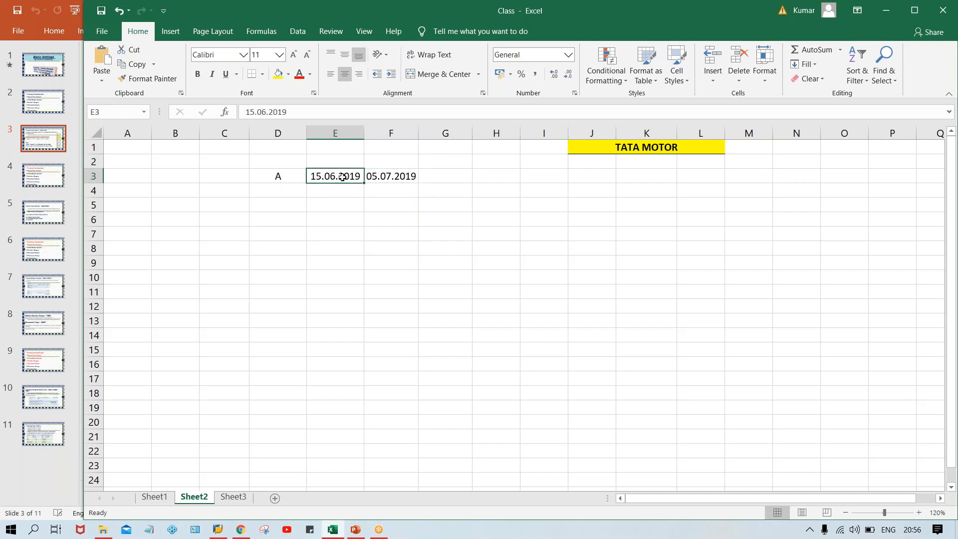
left_click(388, 174)
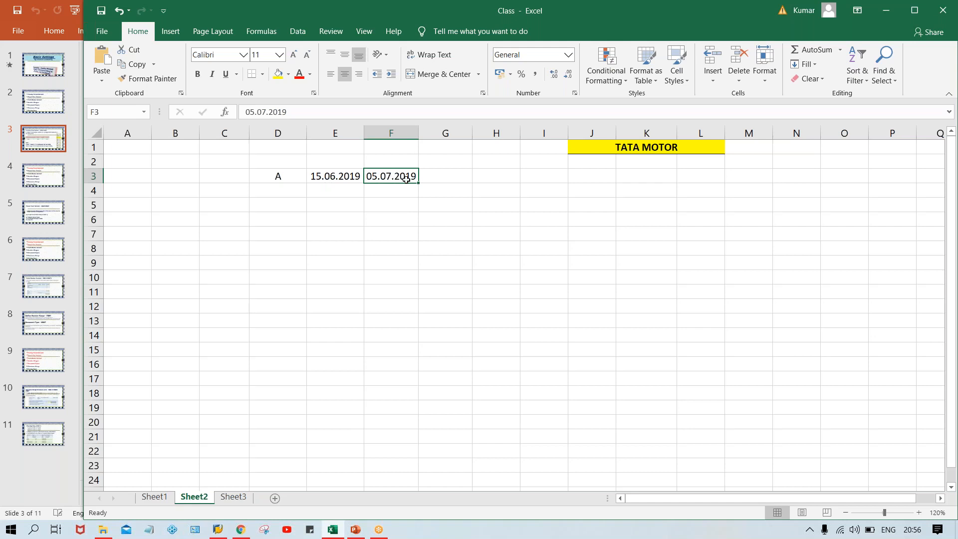
left_click(325, 183)
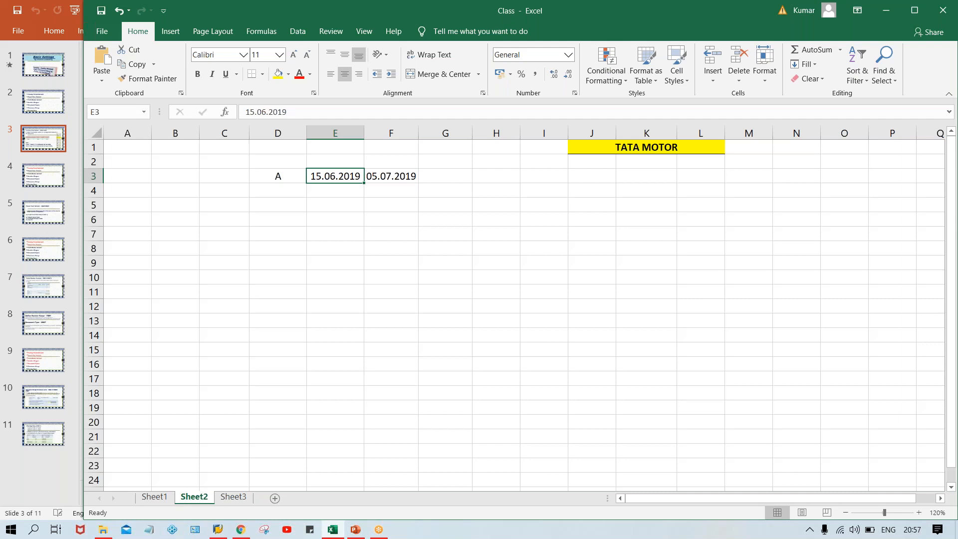
left_click(379, 177)
left_click(327, 176)
Type JUNE in E5, then the amounts 10000 in E6 and 1000 in E7
left_click(333, 204)
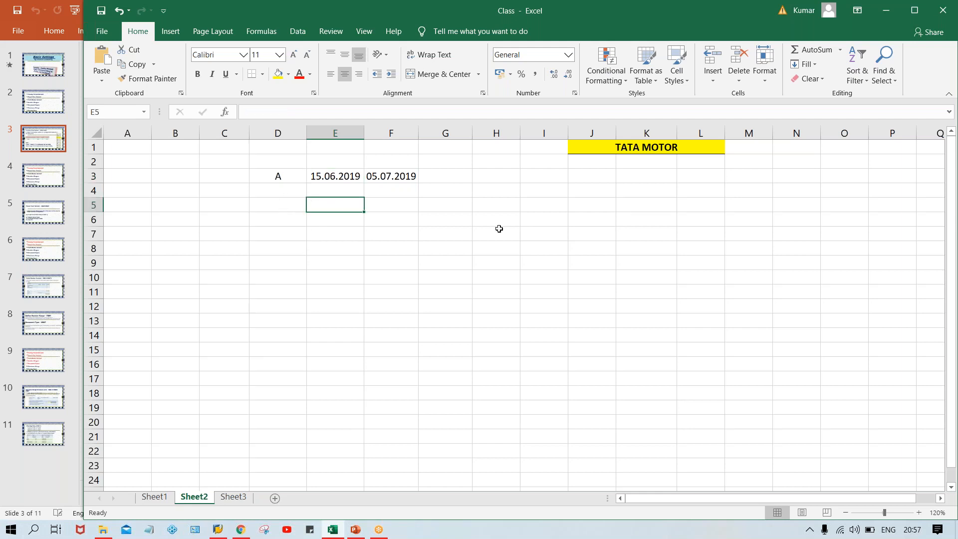
type("JUNE")
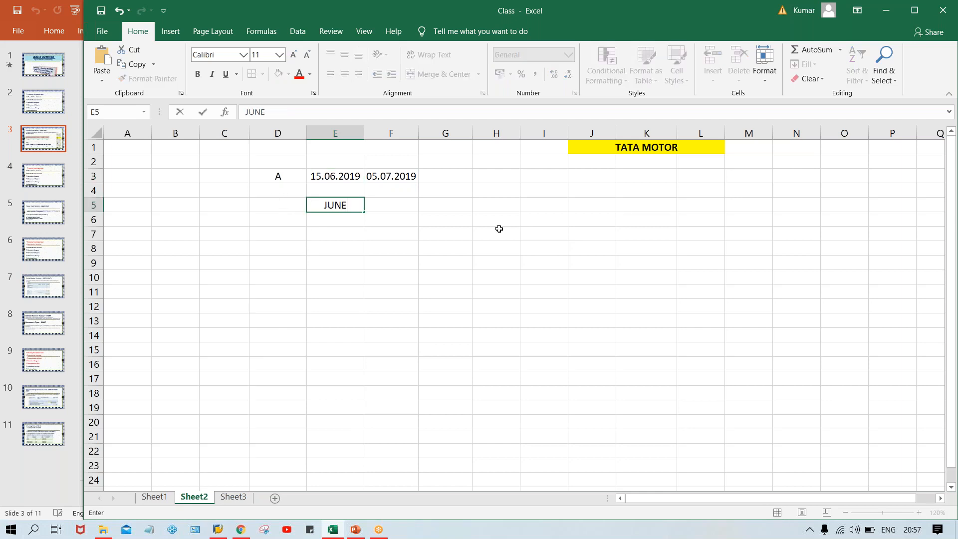
key("Return")
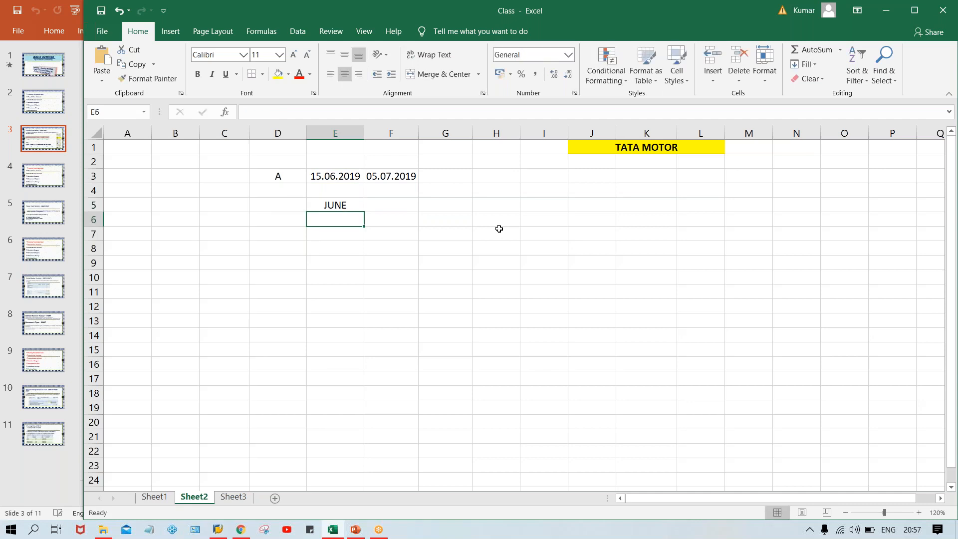
type("100000")
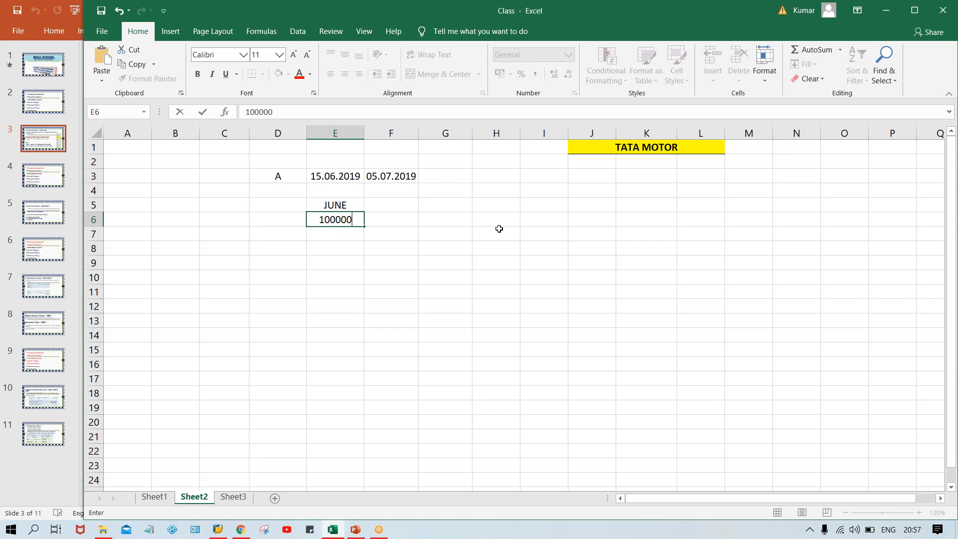
key("BackSpace")
key("Return")
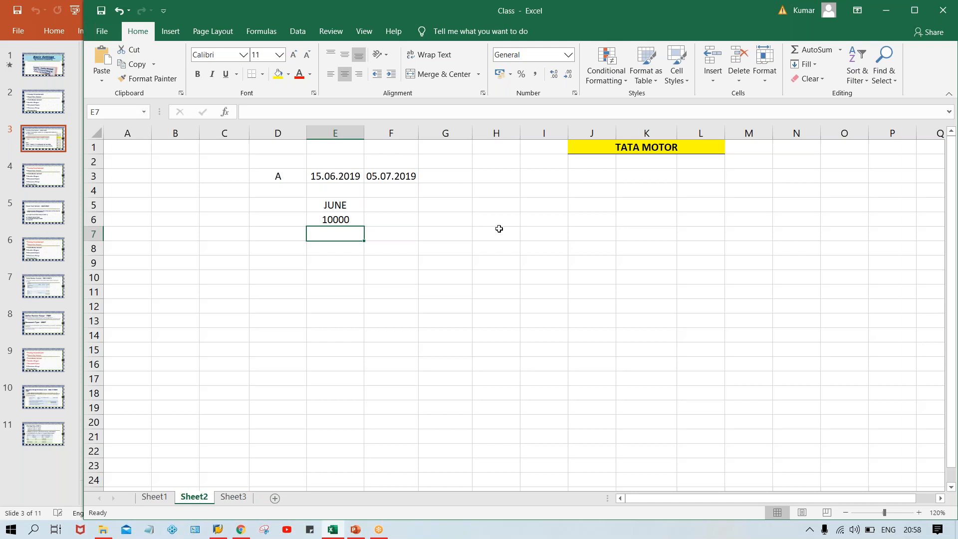
type("1000")
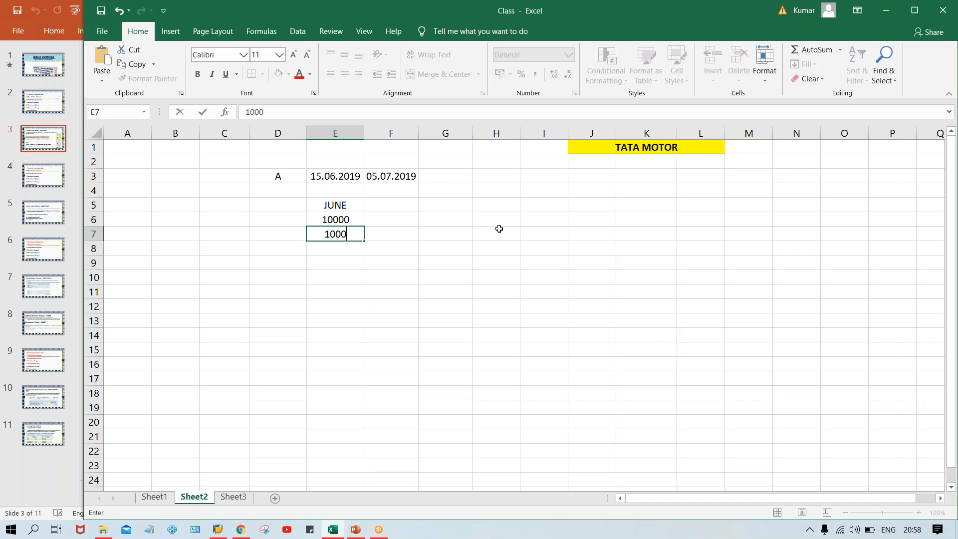
key("Return")
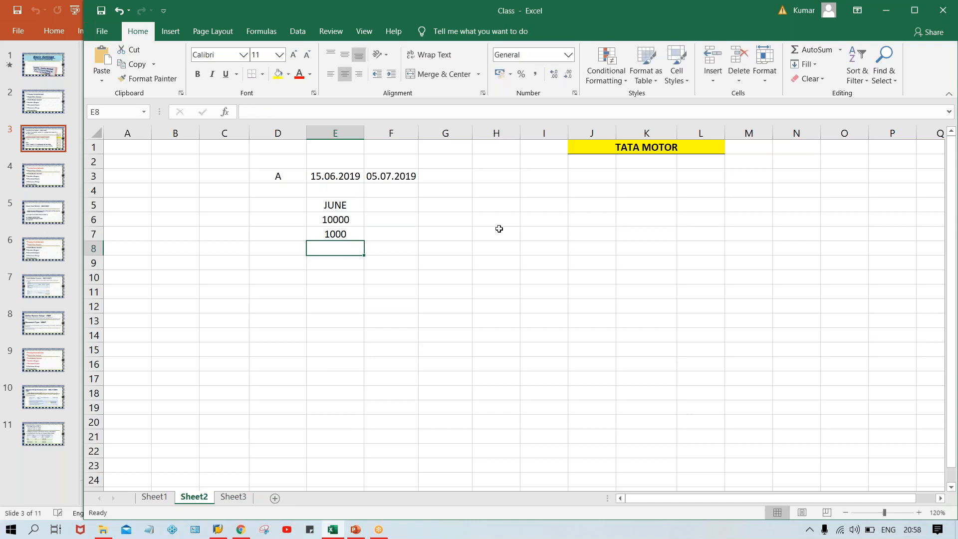
left_click(343, 205)
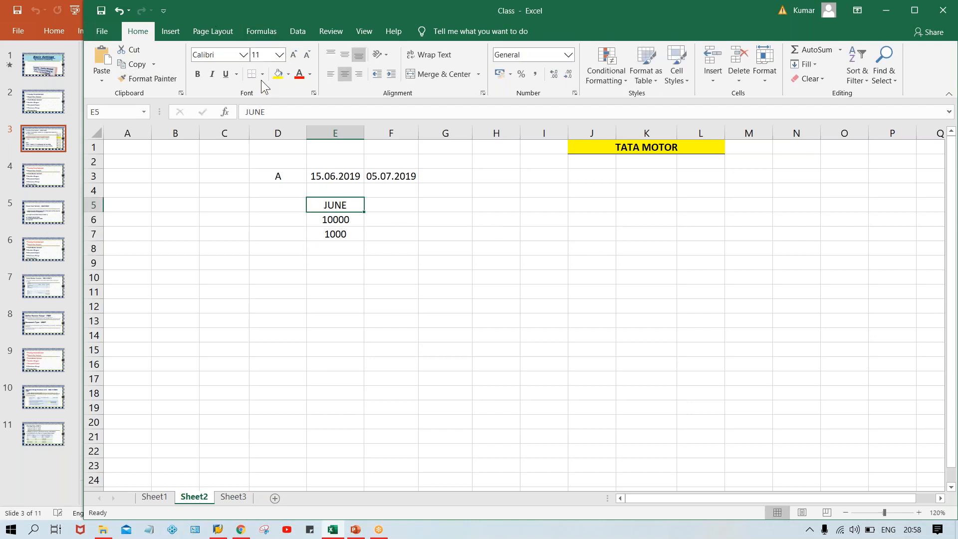
Label the 10000 row INV. in cell D6
left_click(445, 289)
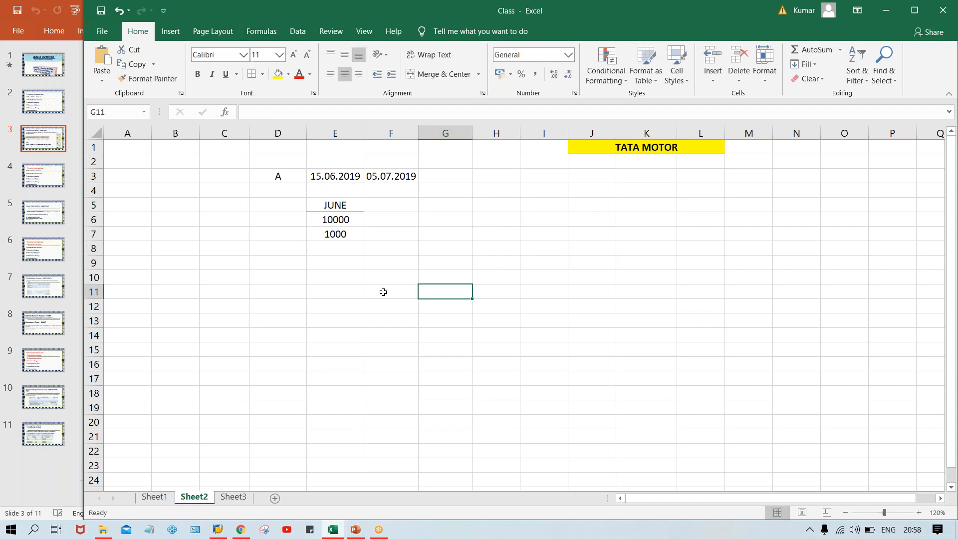
left_click(336, 236)
left_click(336, 220)
left_click(330, 234)
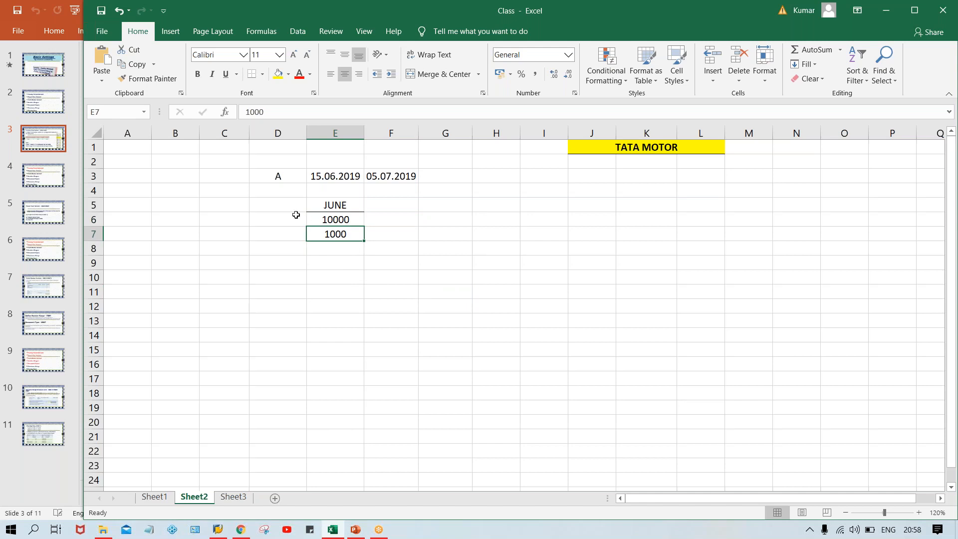
left_click(272, 217)
type("INV.")
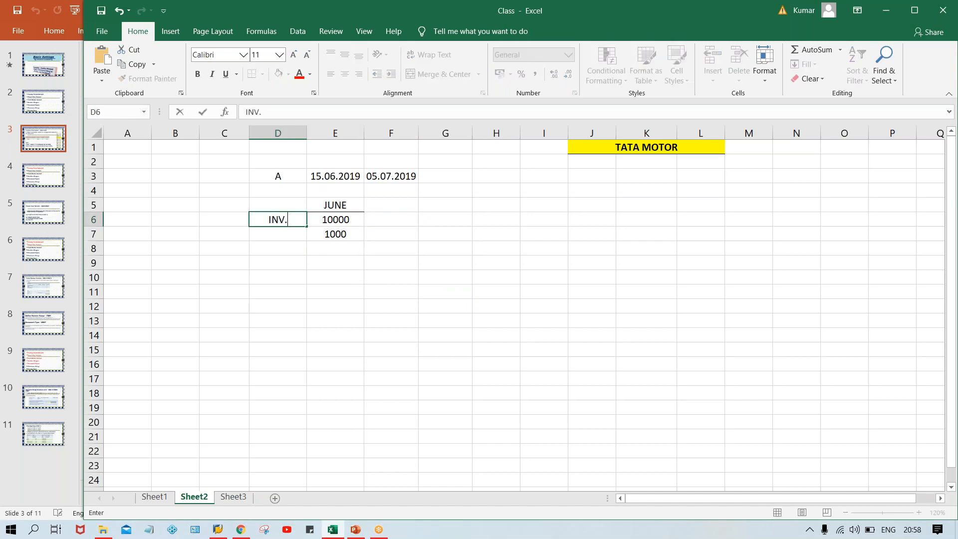
key("Return")
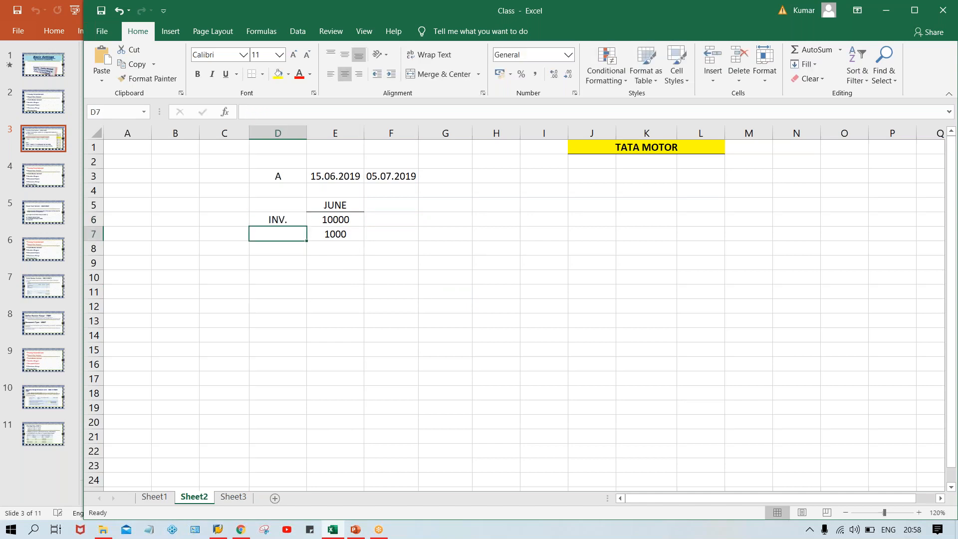
Label the 1000 row TDS in cell D7
left_click(347, 224)
left_click(280, 236)
type("TDS")
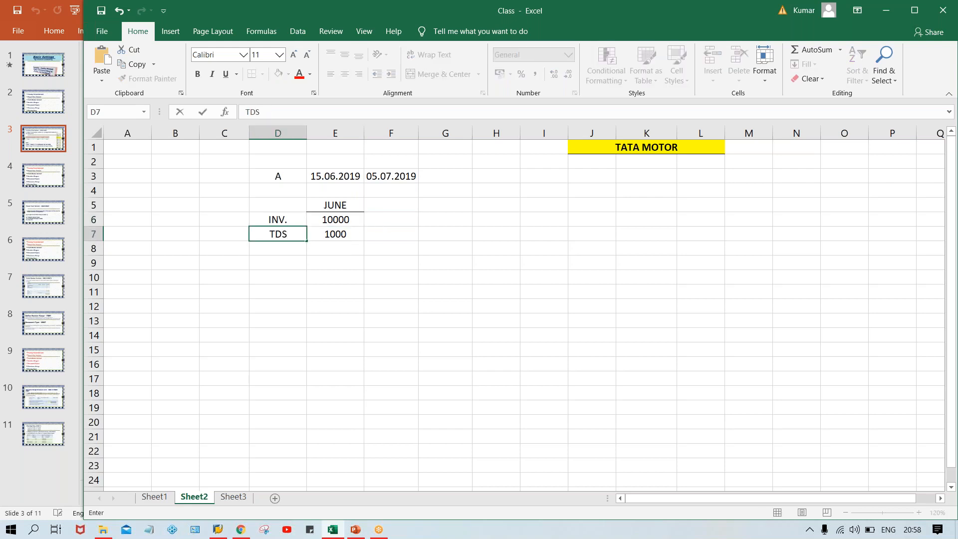
key("Return")
left_click(334, 238)
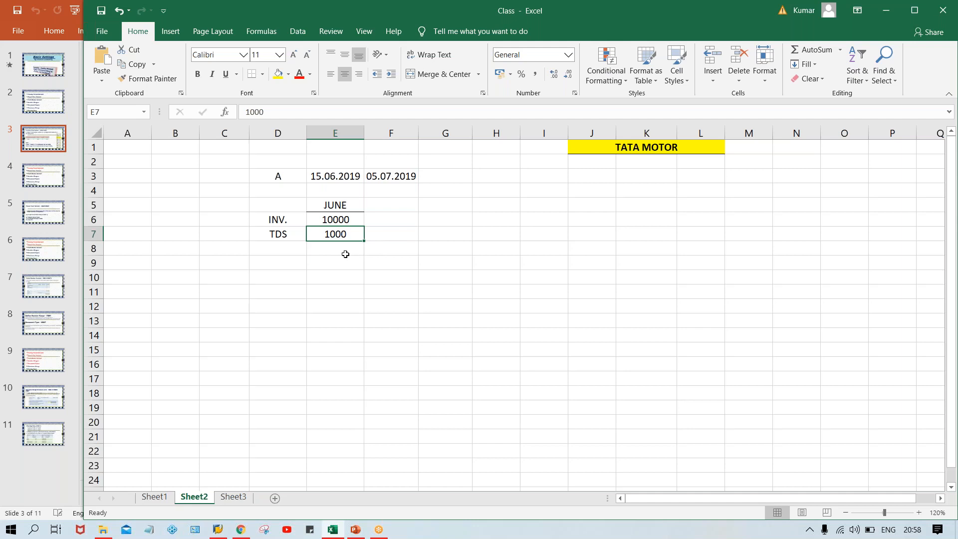
Note '+1000 in F6 under the second period's date
left_click(323, 180)
left_click(273, 178)
left_click(322, 180)
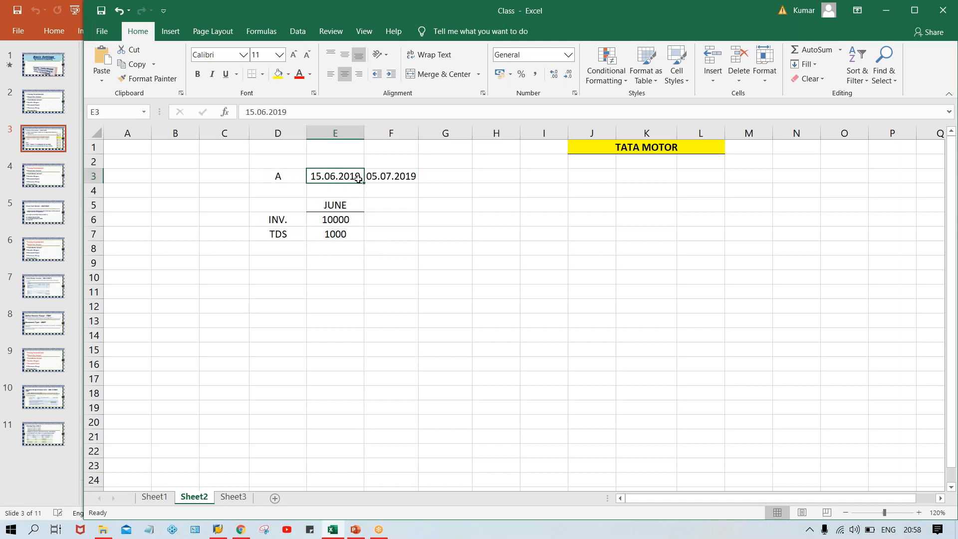
left_click(400, 223)
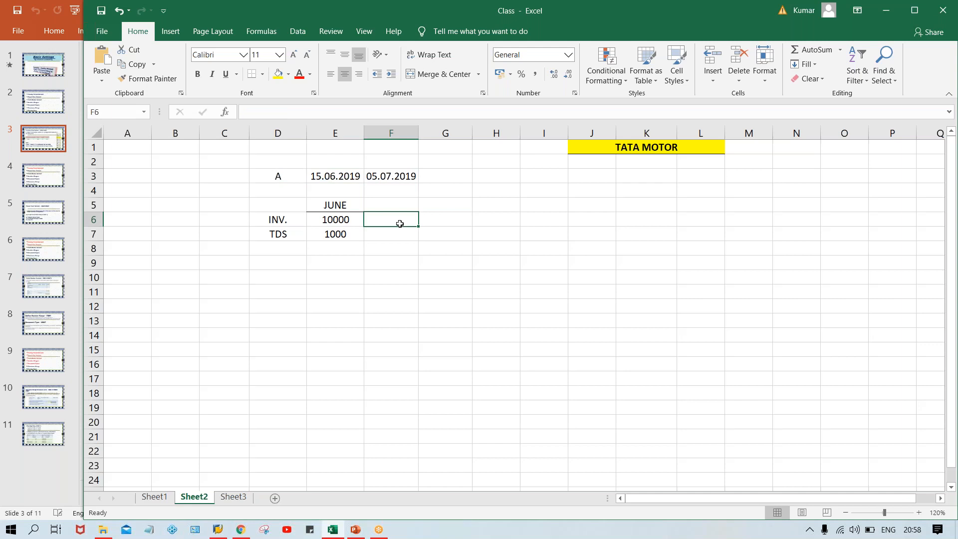
type("'+1000")
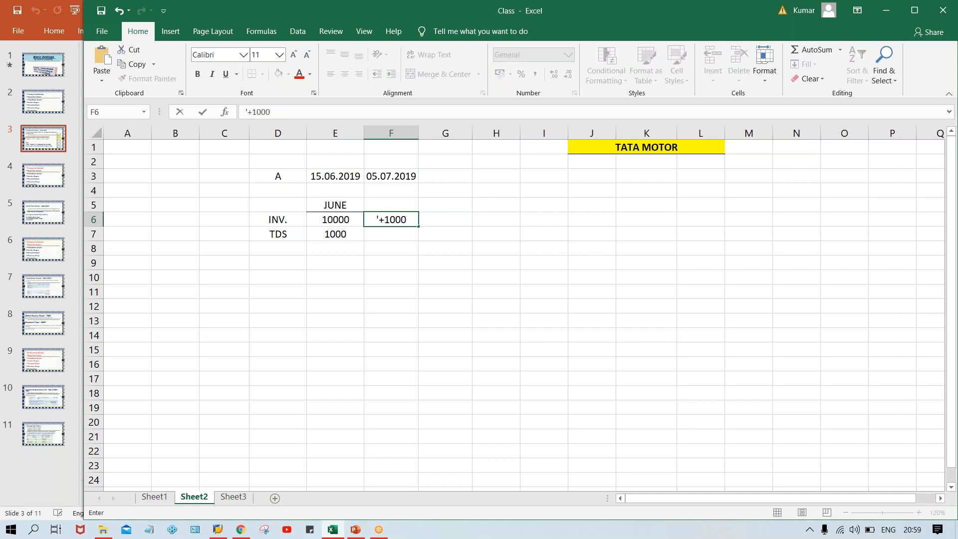
key("Return")
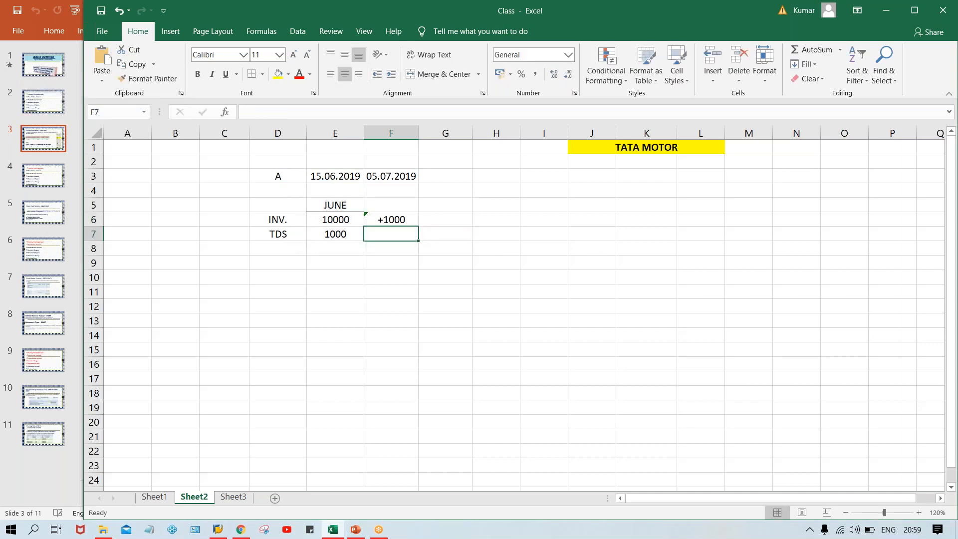
Change the INV. amount in E6 from 10000 to 11000
left_click(350, 188)
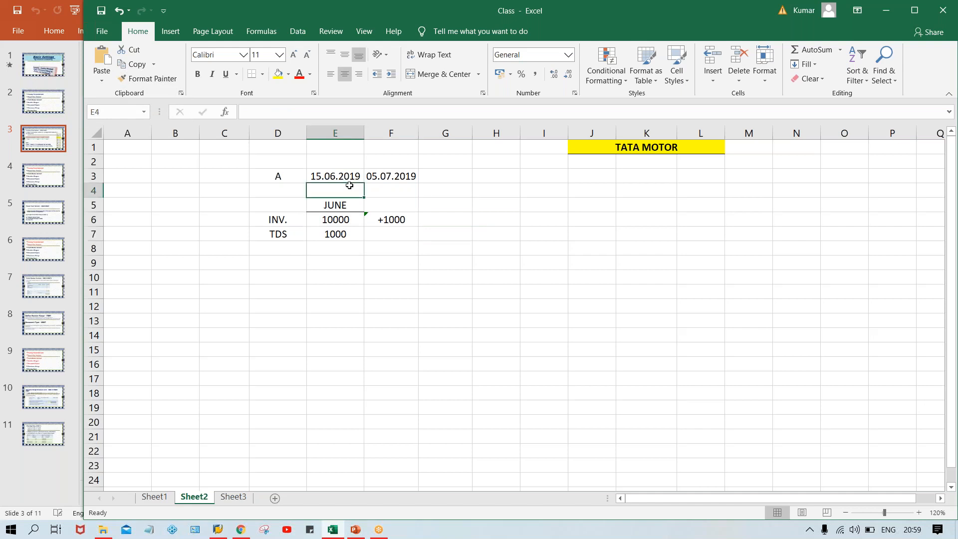
left_click(343, 176)
left_click(388, 222)
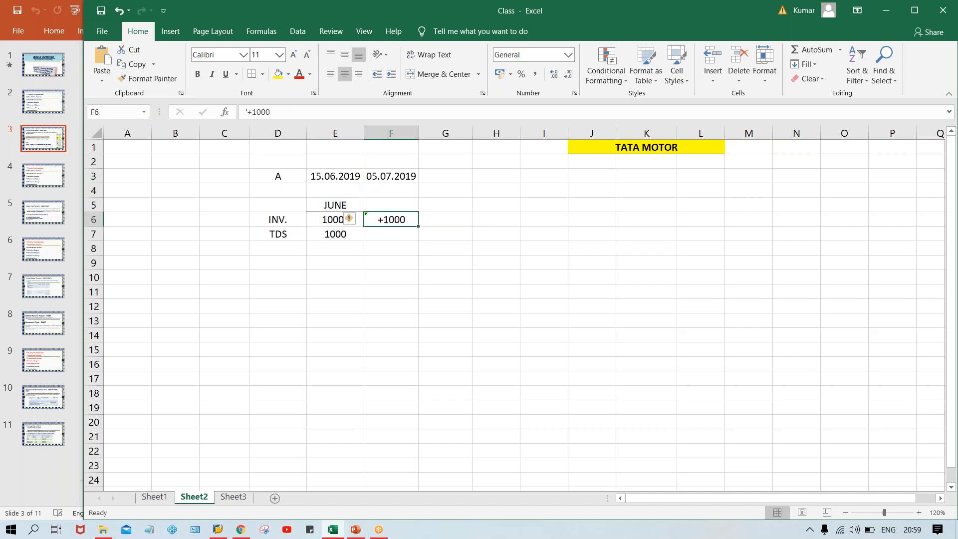
left_click(317, 224)
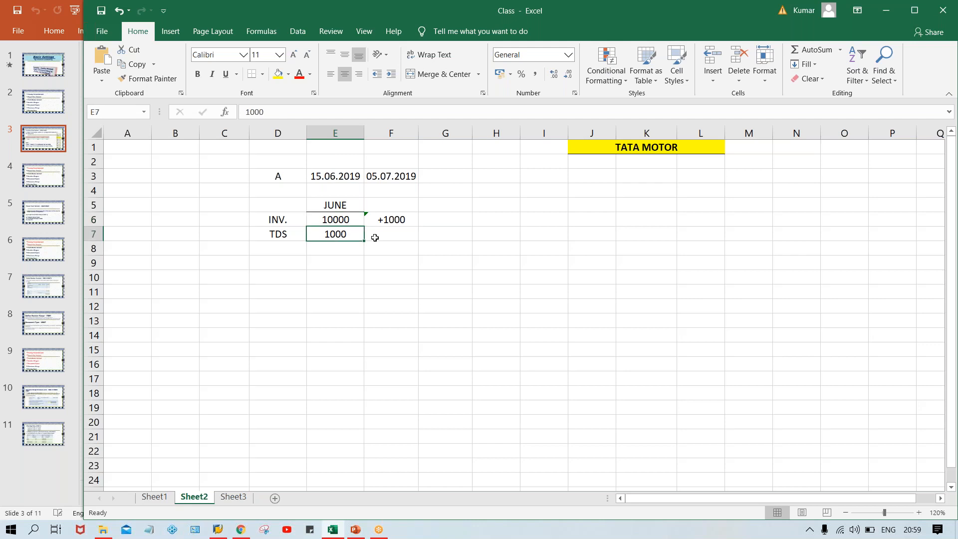
left_click(394, 219)
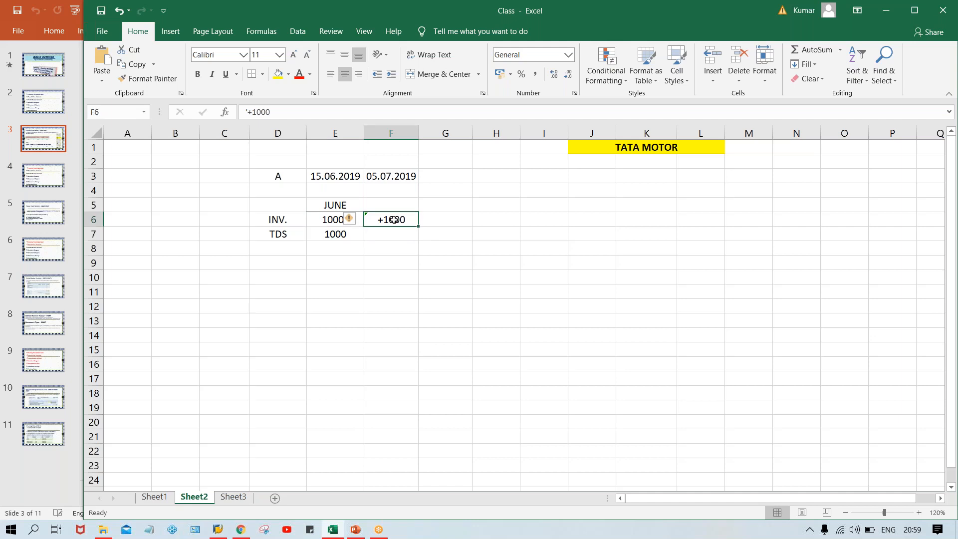
left_click(387, 176)
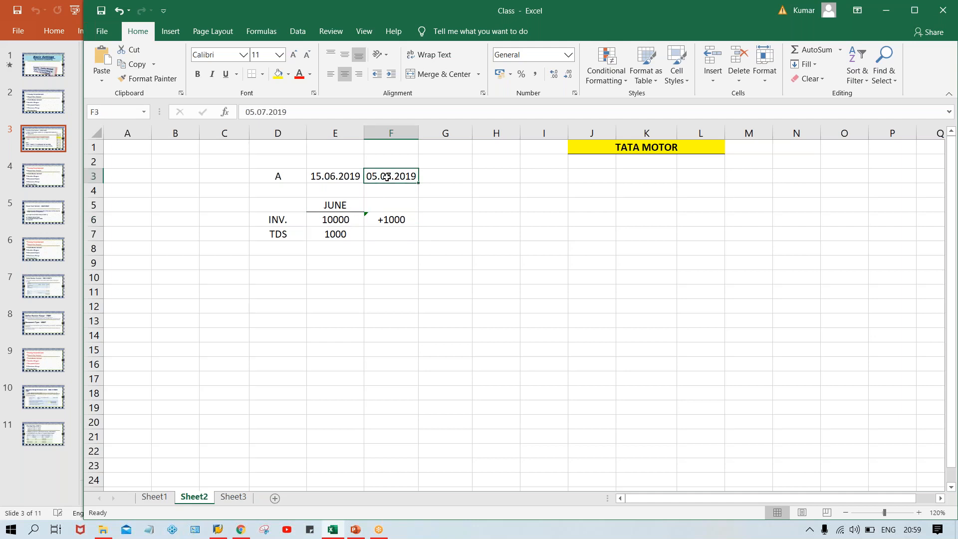
left_click(391, 220)
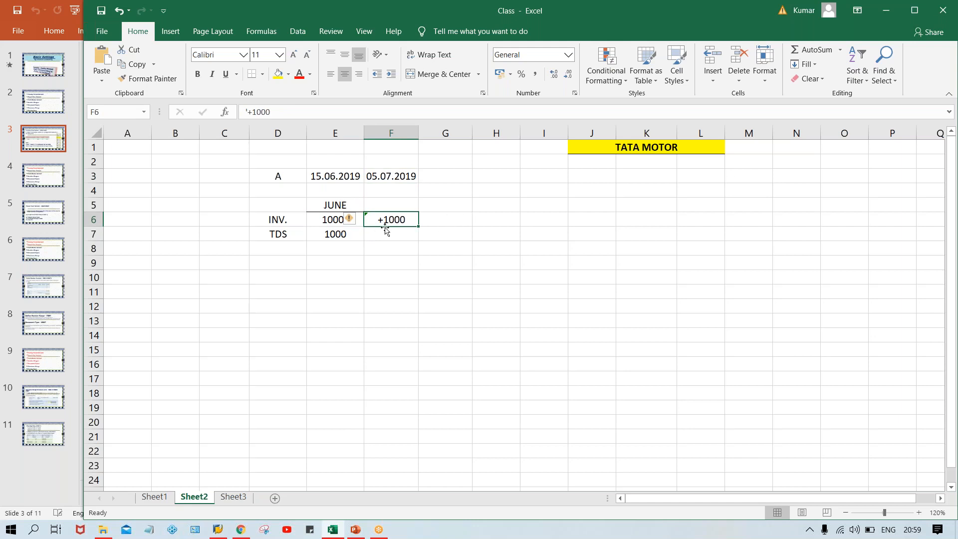
left_click(439, 221)
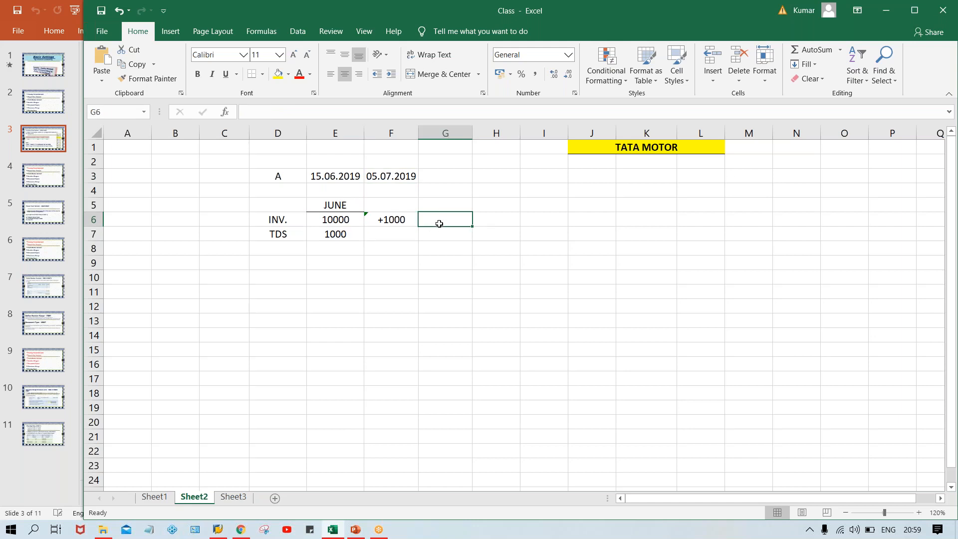
left_click(337, 230)
left_click(337, 221)
type("11000")
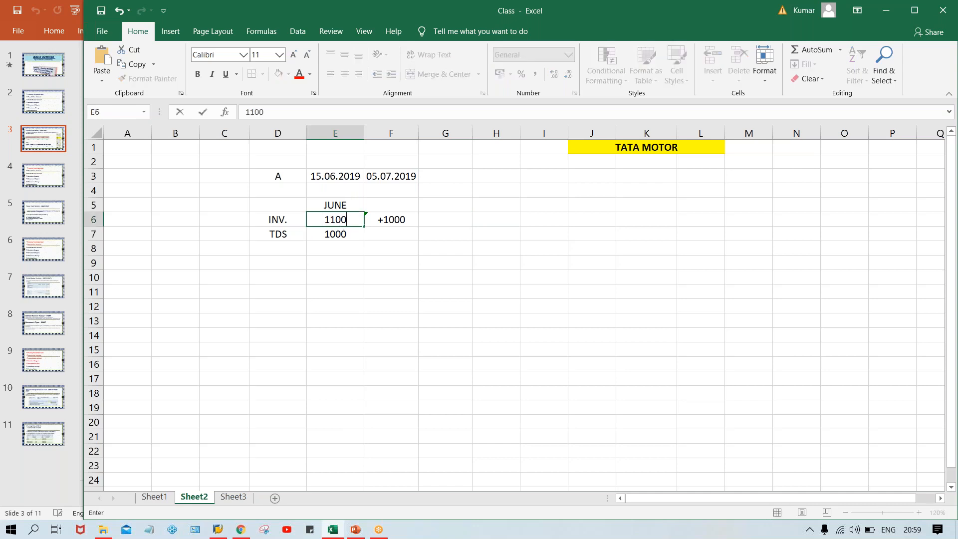
key("Return")
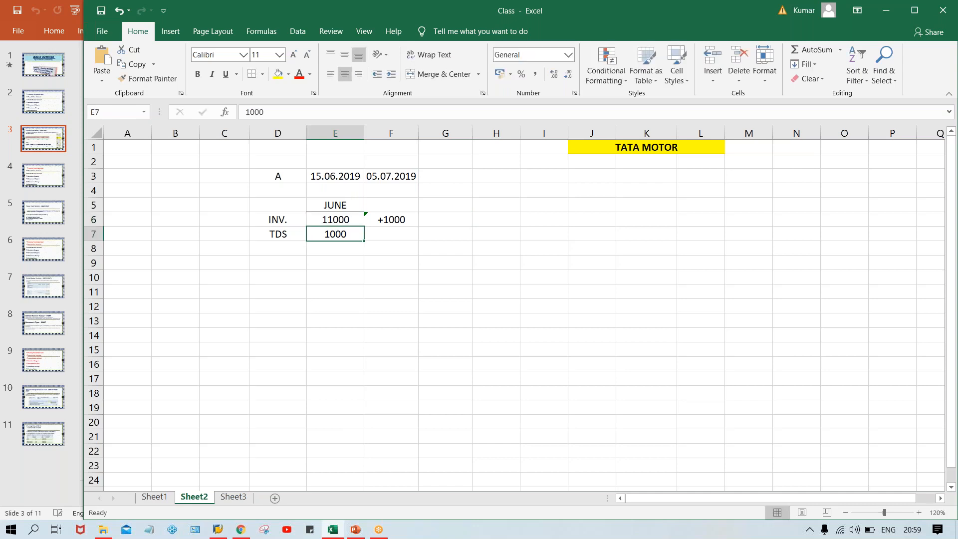
Review the 11000 INV., 1000 TDS and +1000 figures against the A row
left_click(292, 240)
left_click(327, 233)
left_click(345, 217)
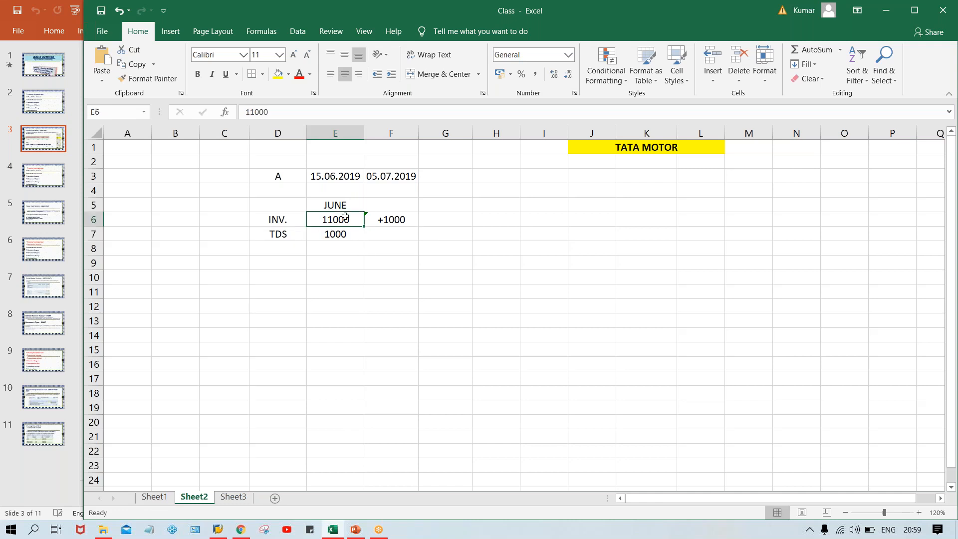
left_click(333, 238)
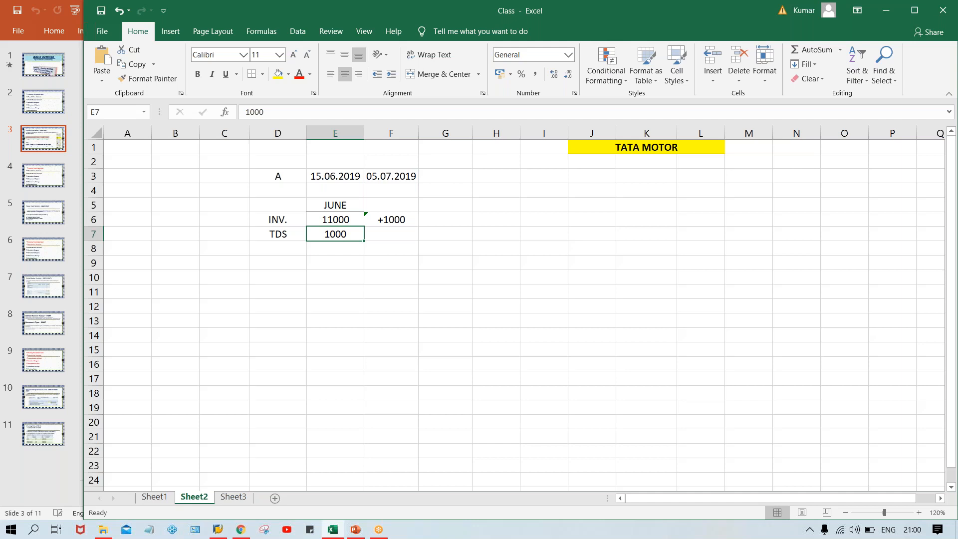
left_click(271, 178)
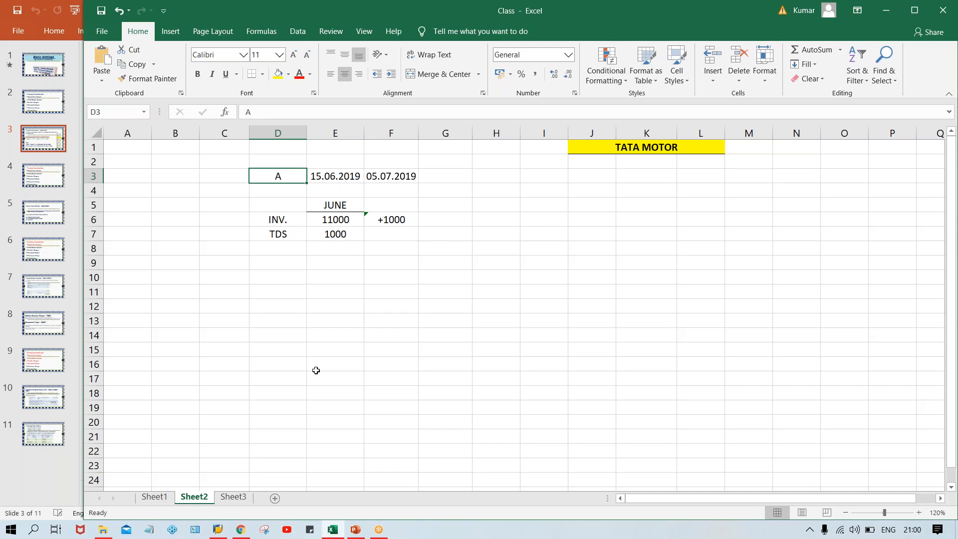
left_click(402, 218)
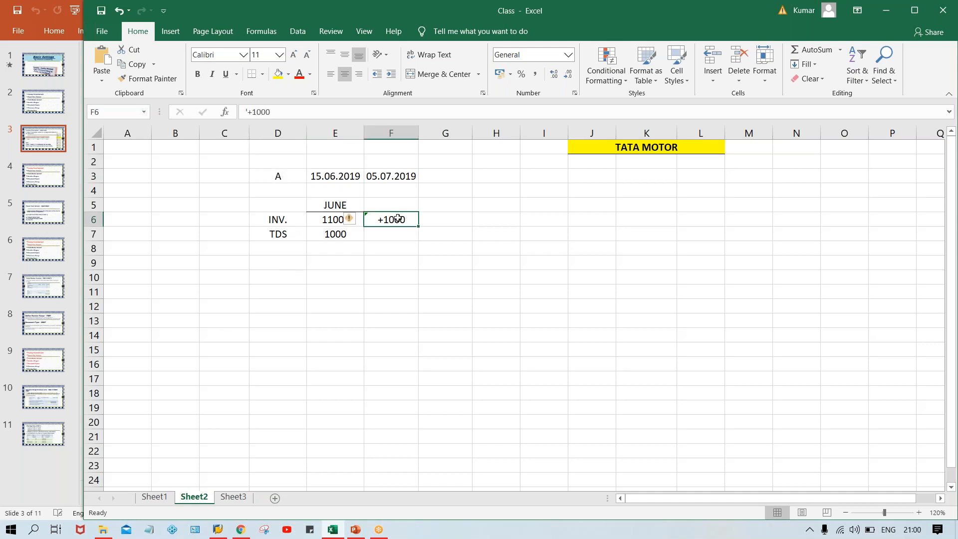
left_click(327, 232)
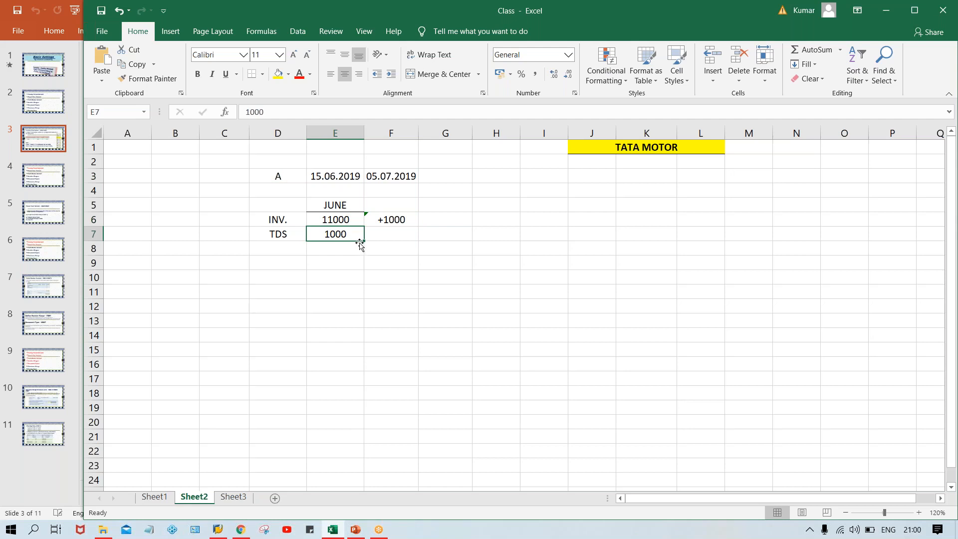
left_click(339, 221)
left_click(343, 233)
left_click(324, 205)
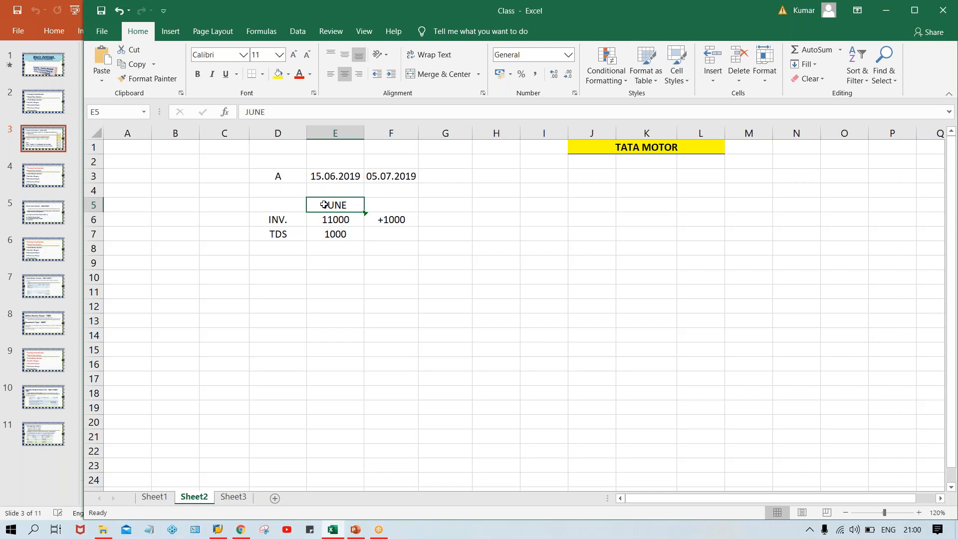
Type the heading SAP in cell E9
left_click(334, 266)
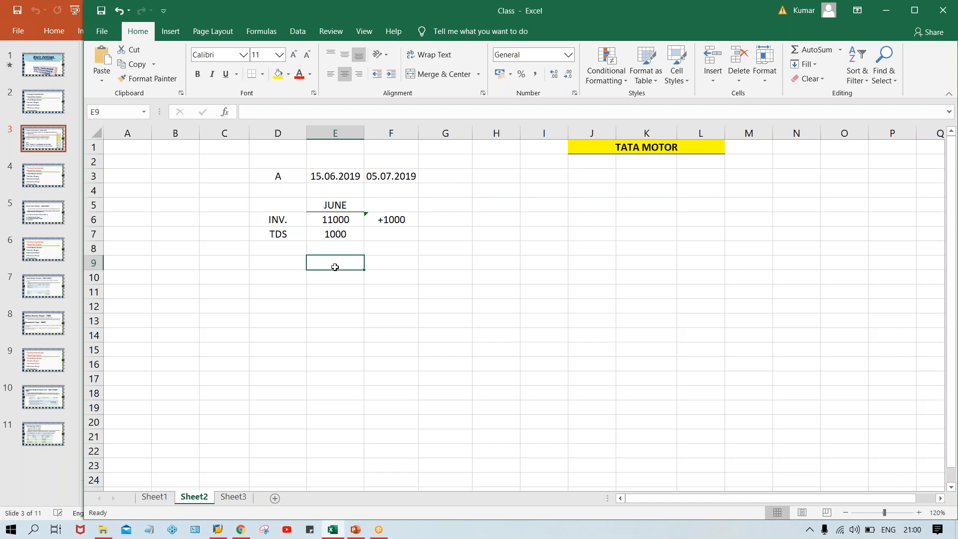
type("SAP")
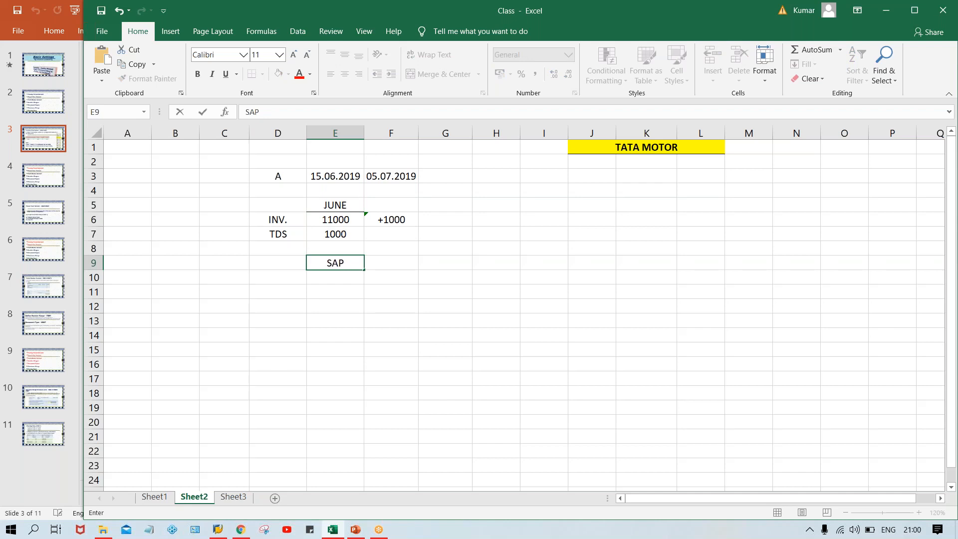
key("Return")
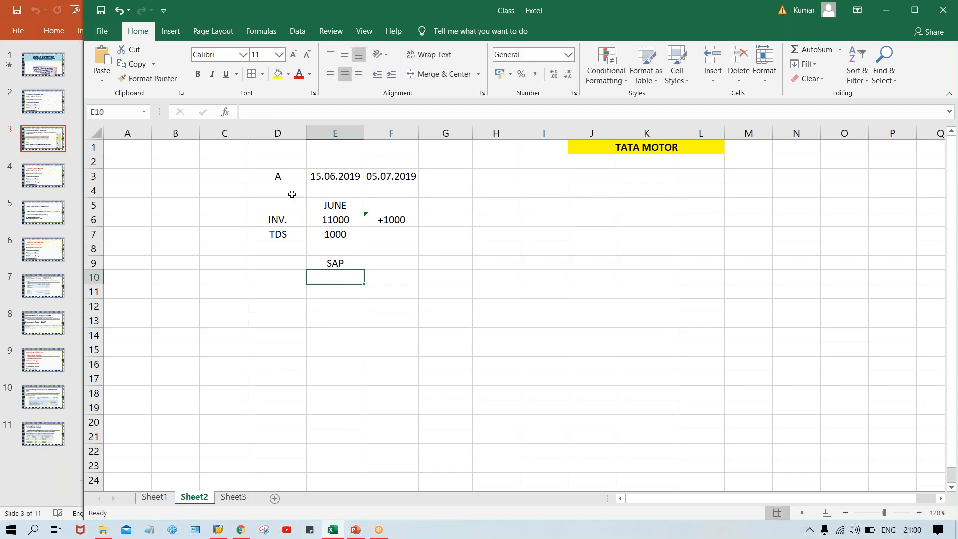
Copy the A row with both dates from D3:F3 into D10
left_click(277, 175)
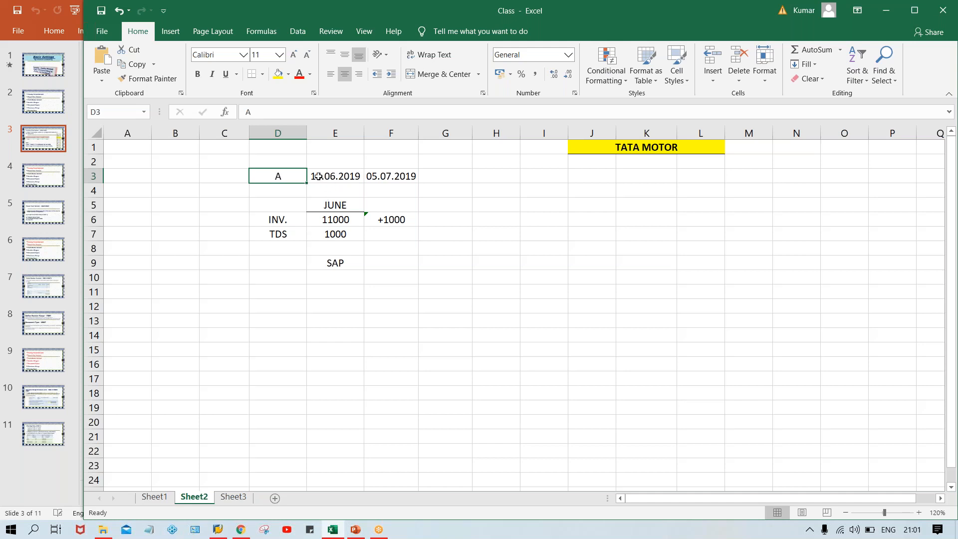
left_click_drag(295, 177, 404, 178)
key("ctrl+c")
left_click(277, 277)
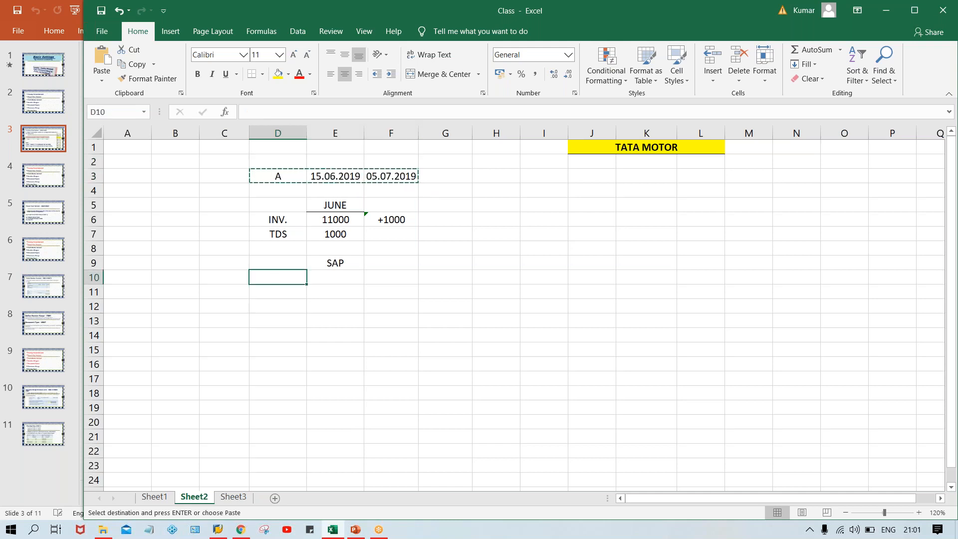
key("ctrl+v")
Change the years in E10 and F10 to 2020: 15.06.2020 and 05.07.2020
double_click(354, 277)
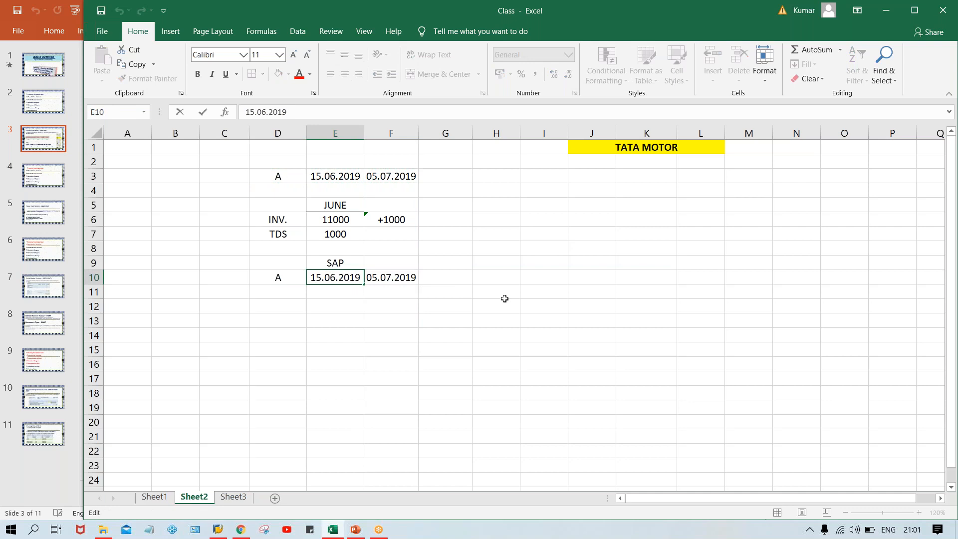
key("Delete")
key("BackSpace")
type("20")
double_click(399, 277)
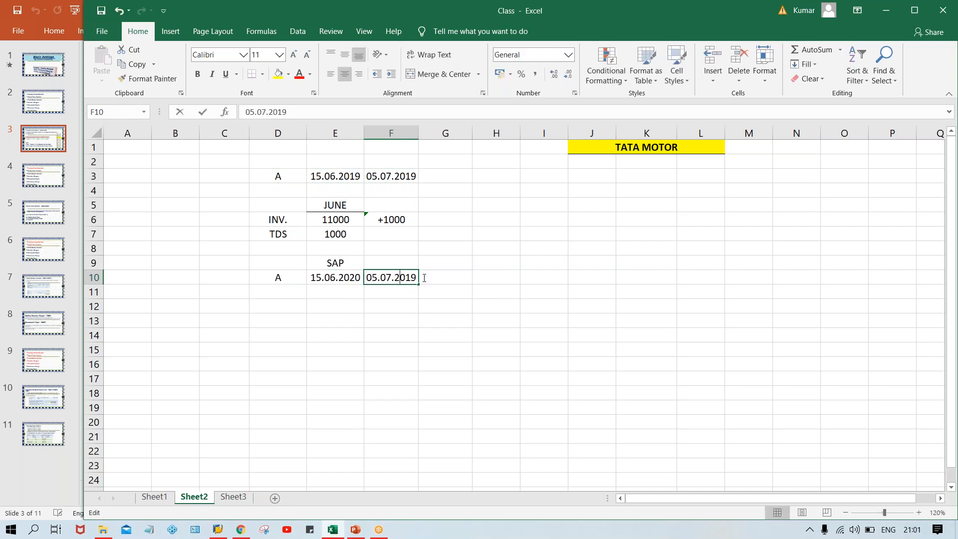
key("Delete")
key("Delete")
key("Delete")
type("020")
key("Return")
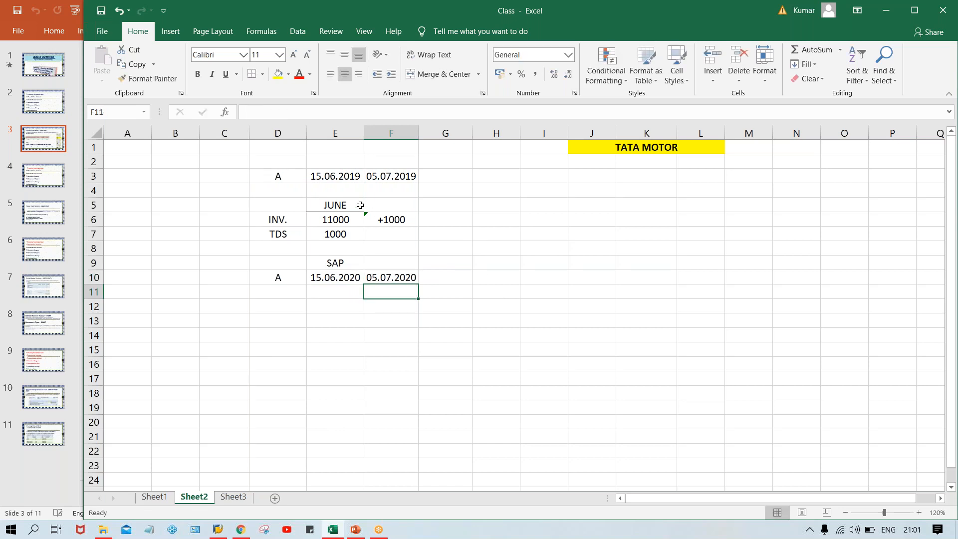
left_click(442, 175)
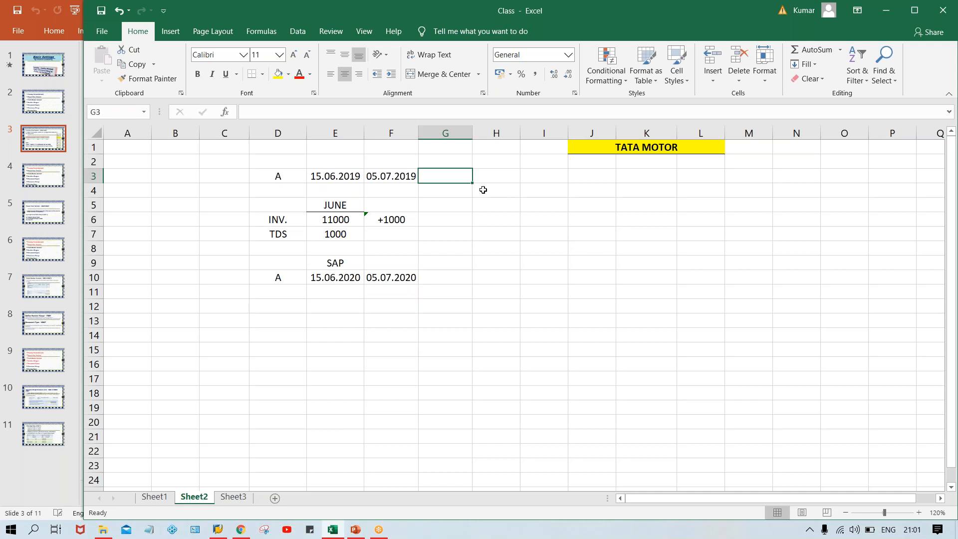
Label G3 DIF. ERP and move the SAP label from E9 to G10
type("DIF. ERP")
key("Return")
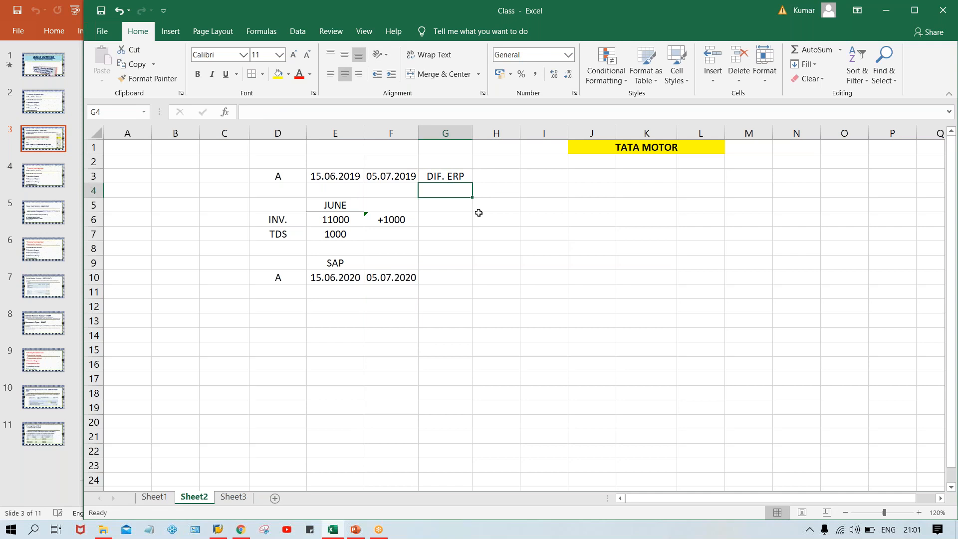
left_click(335, 259)
key("Delete")
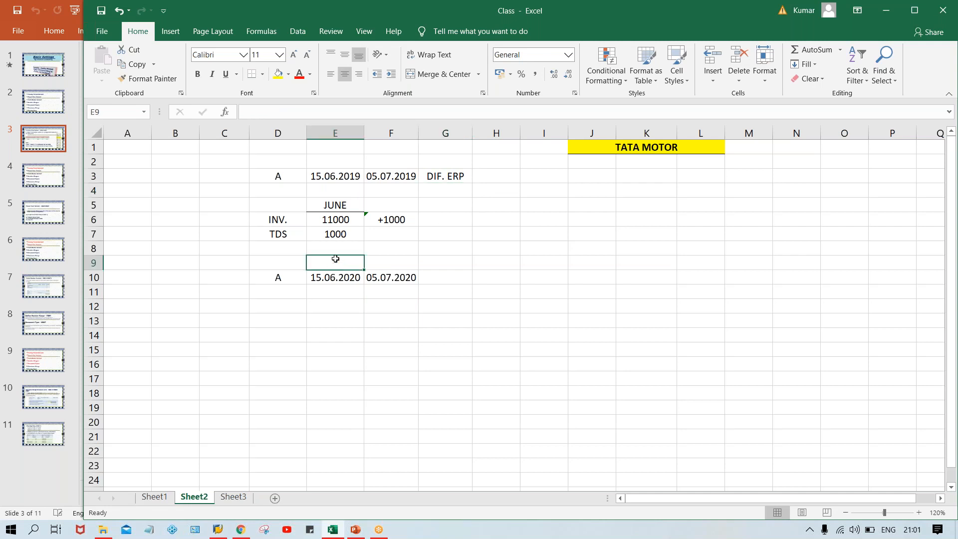
left_click(461, 289)
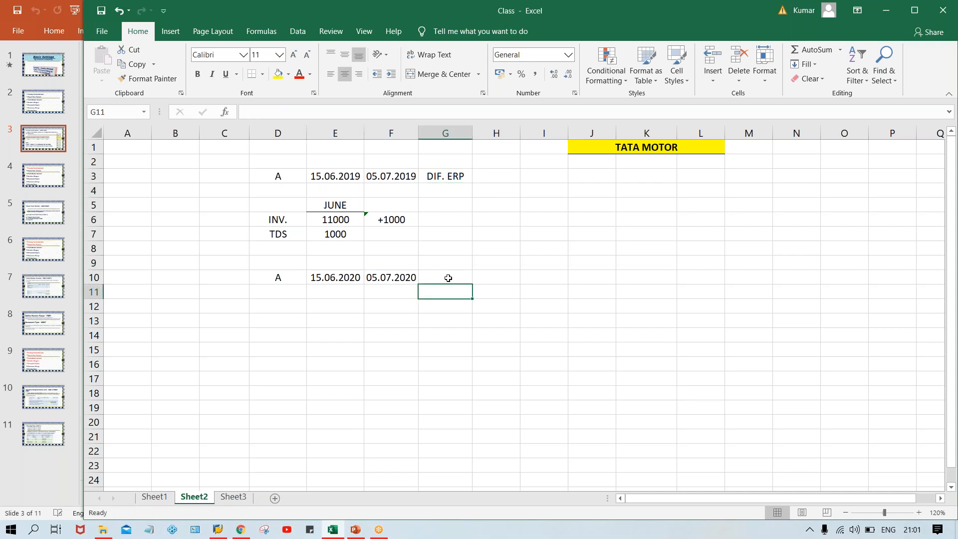
left_click(449, 277)
type("SAP")
key("Return")
Check the 2020 dates in row 10 and enter X in H10
left_click(443, 359)
left_click(322, 275)
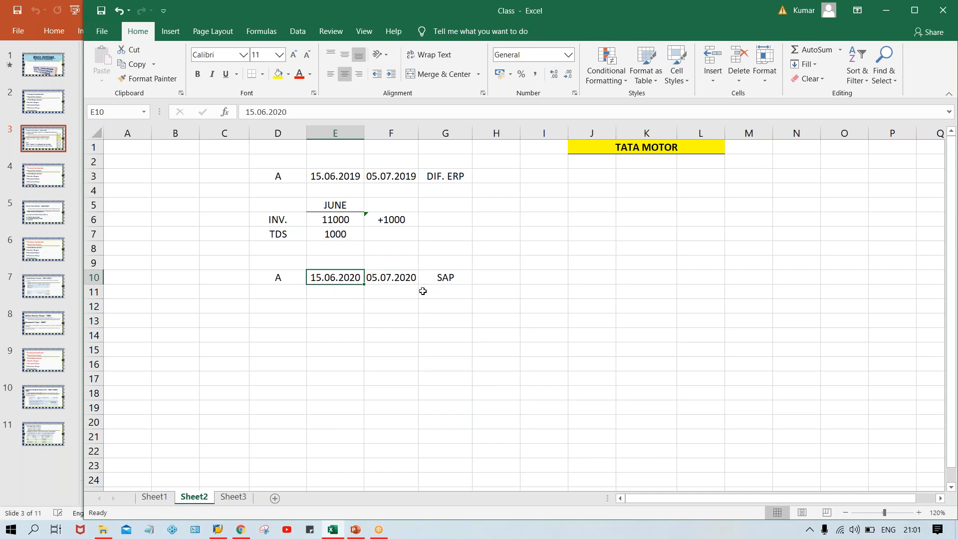
left_click(415, 277)
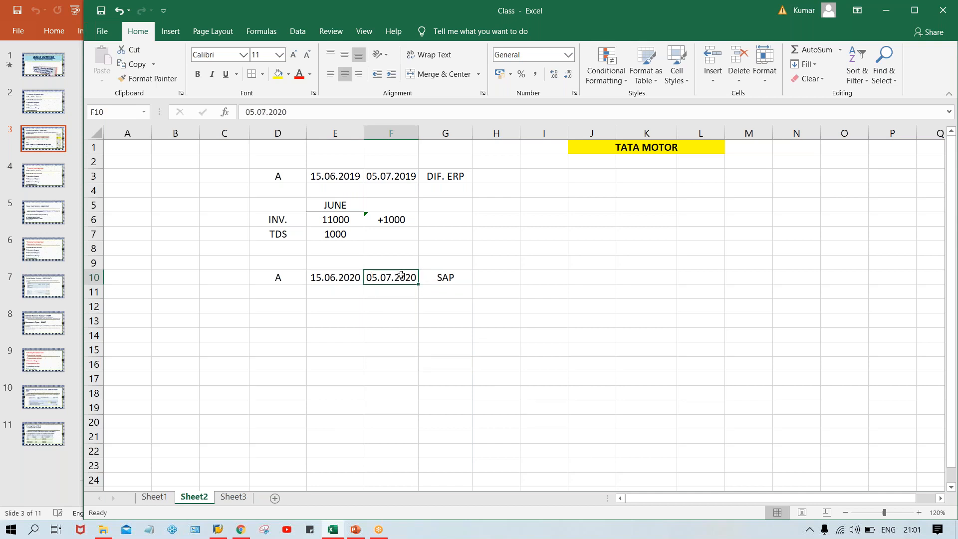
left_click(333, 275)
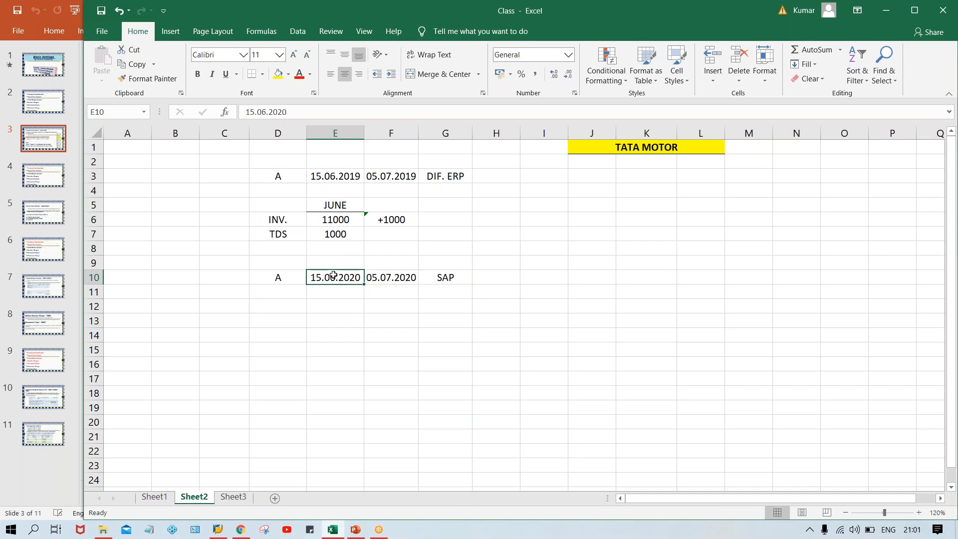
left_click(496, 274)
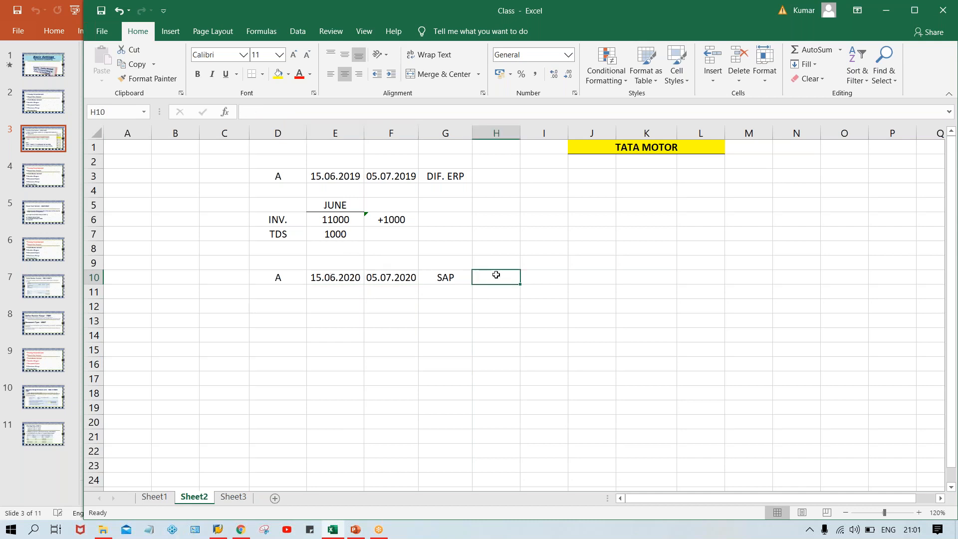
type("X")
key("Up")
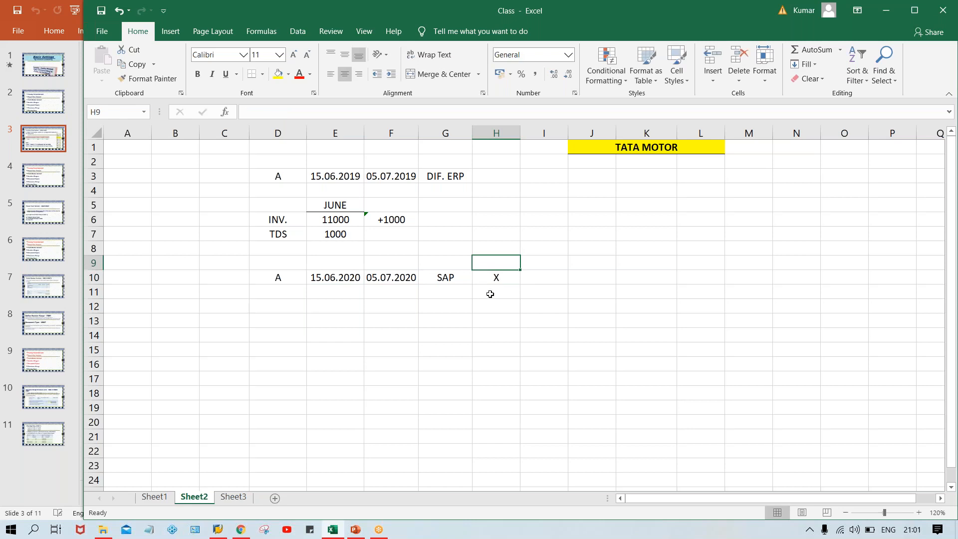
left_click(490, 278)
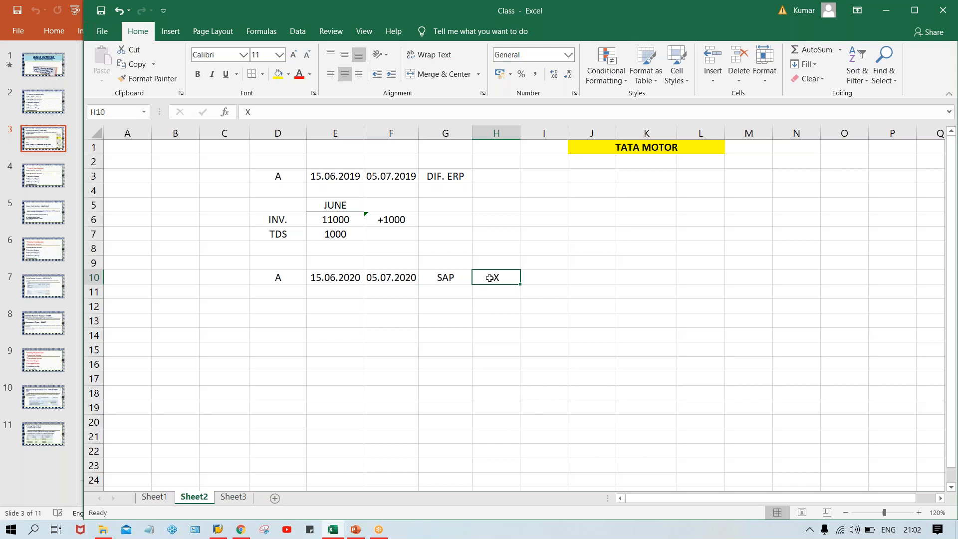
Apply All Borders to the empty two-row block G12:K13
left_click(434, 303)
left_click_drag(446, 315, 665, 320)
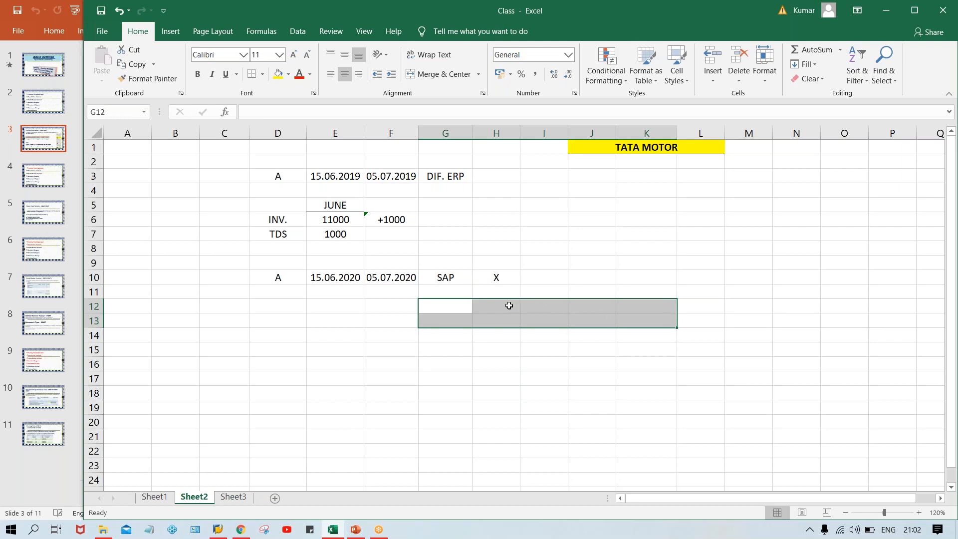
left_click(262, 74)
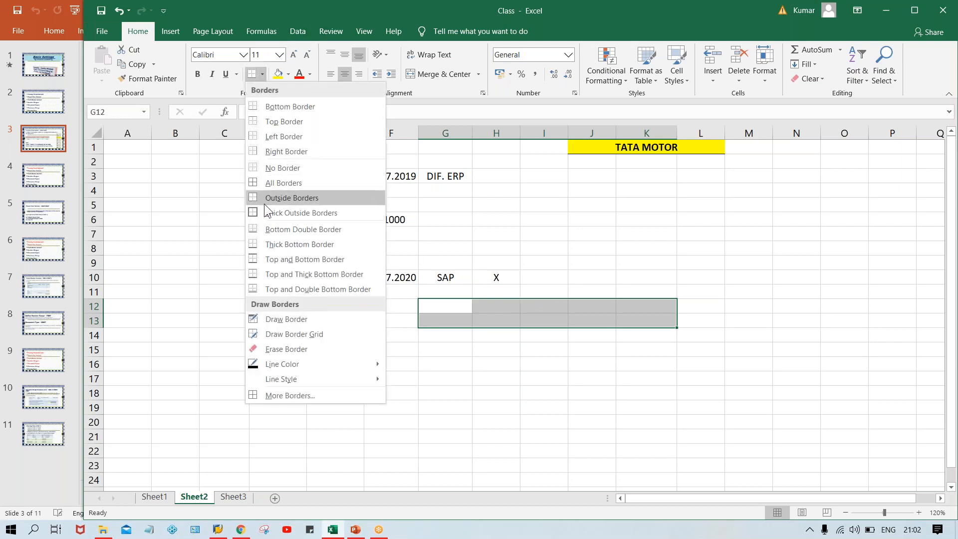
left_click(274, 183)
left_click(444, 402)
left_click(441, 307)
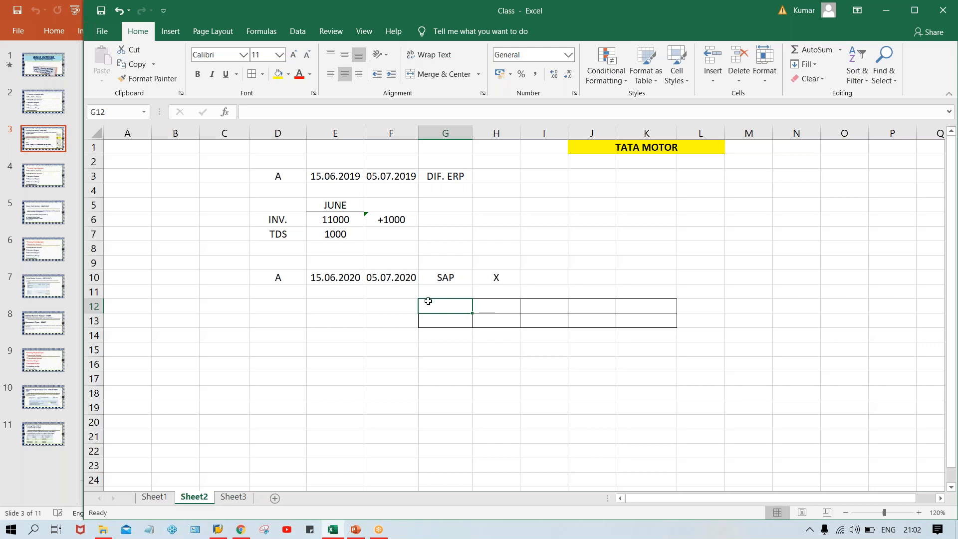
left_click(404, 304)
left_click(468, 305)
left_click(407, 307)
left_click(449, 302)
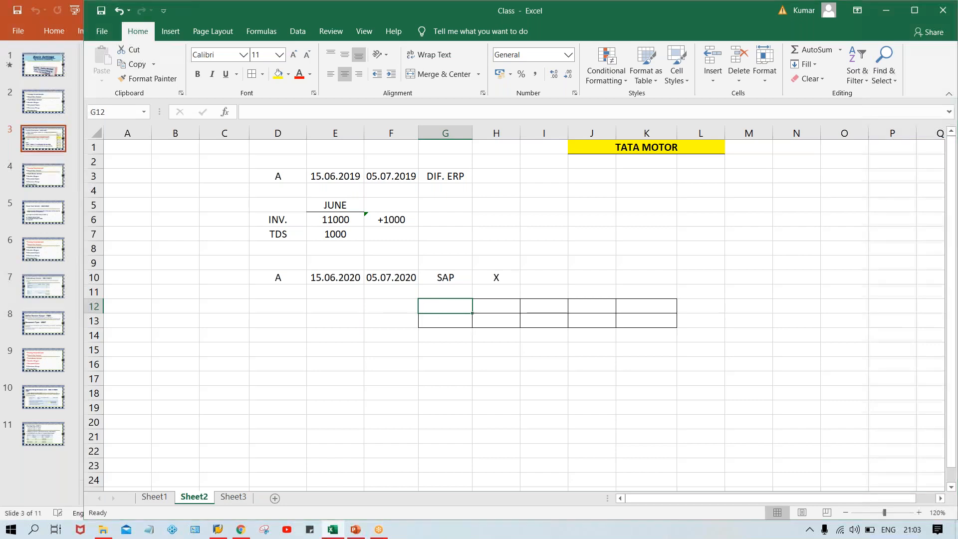
key("alt+Tab")
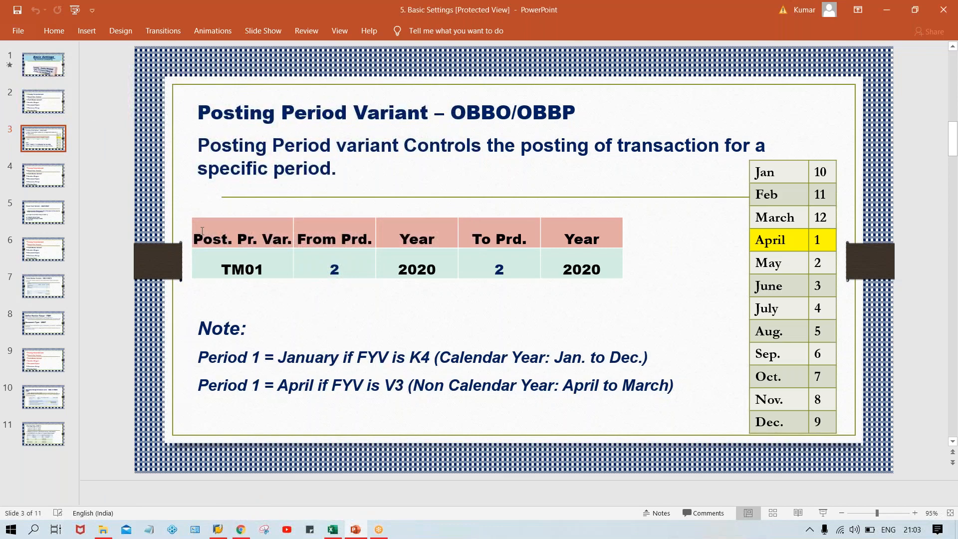
left_click_drag(199, 231, 590, 248)
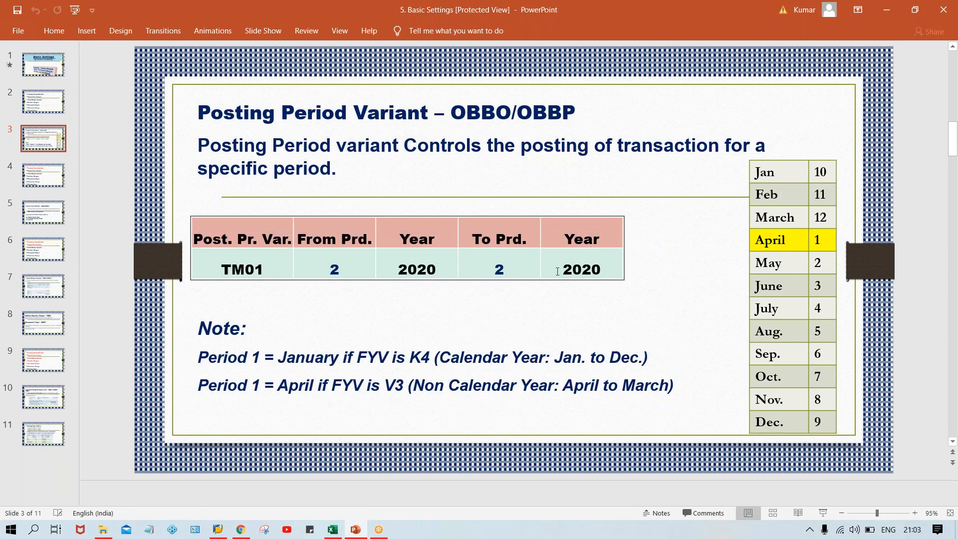
key("alt+Tab")
Enter the headings PPV, FRM PR., YEAR, TO PR., YEAR across G12:K12
type("PPV")
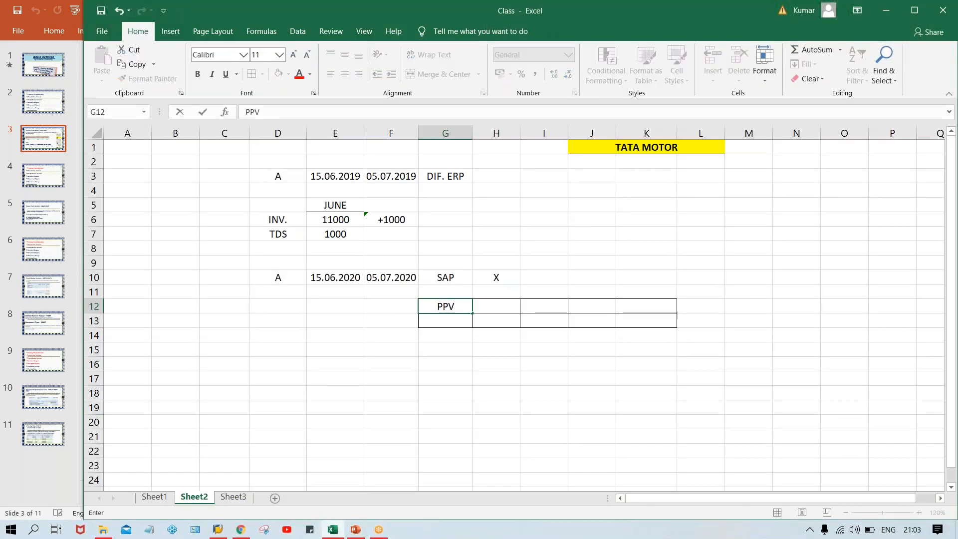
key("Tab")
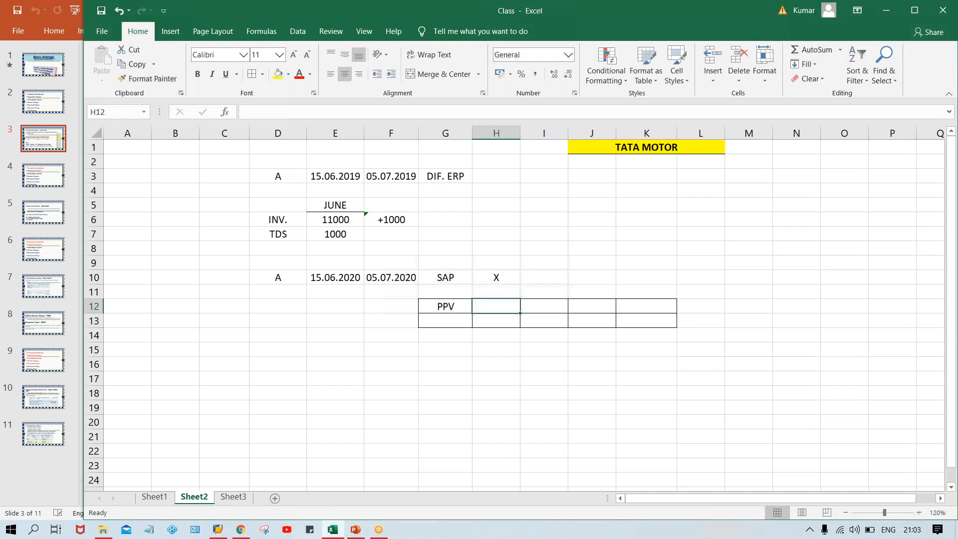
type("FRM")
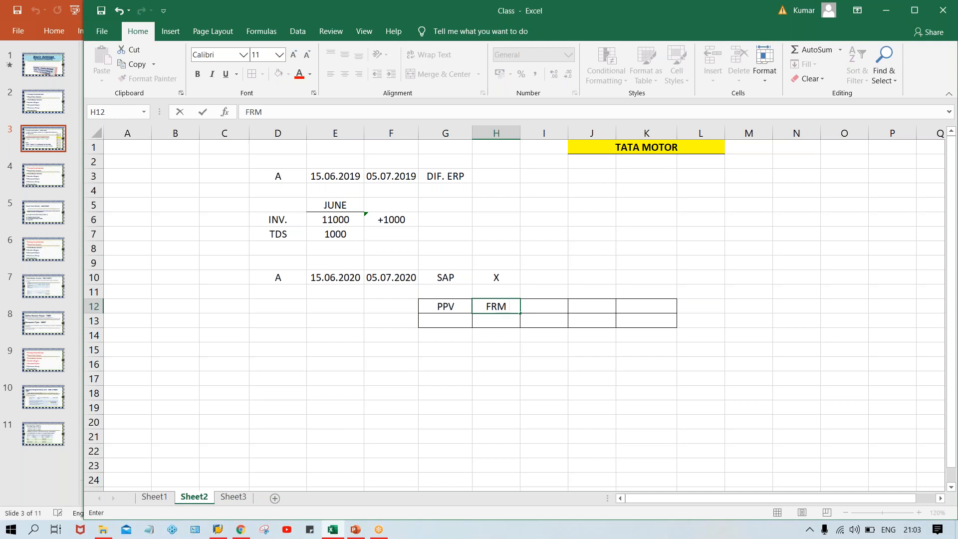
type(" PR.")
key("Tab")
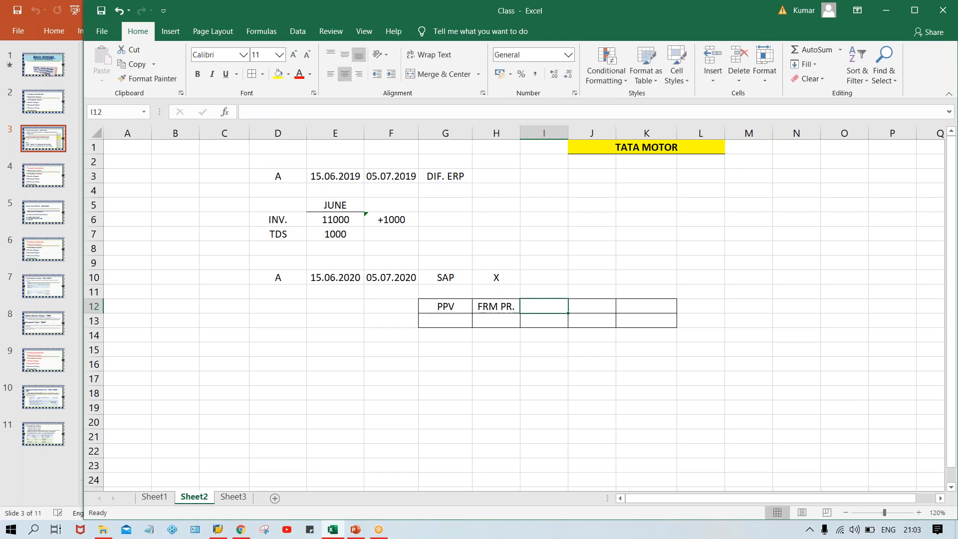
type("YEAR")
key("Tab")
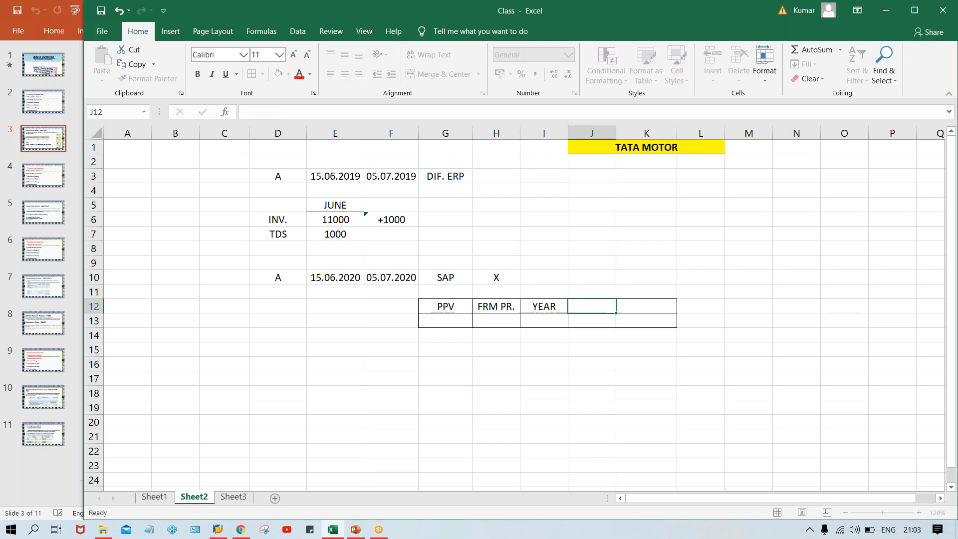
type("TO PR.")
key("Tab")
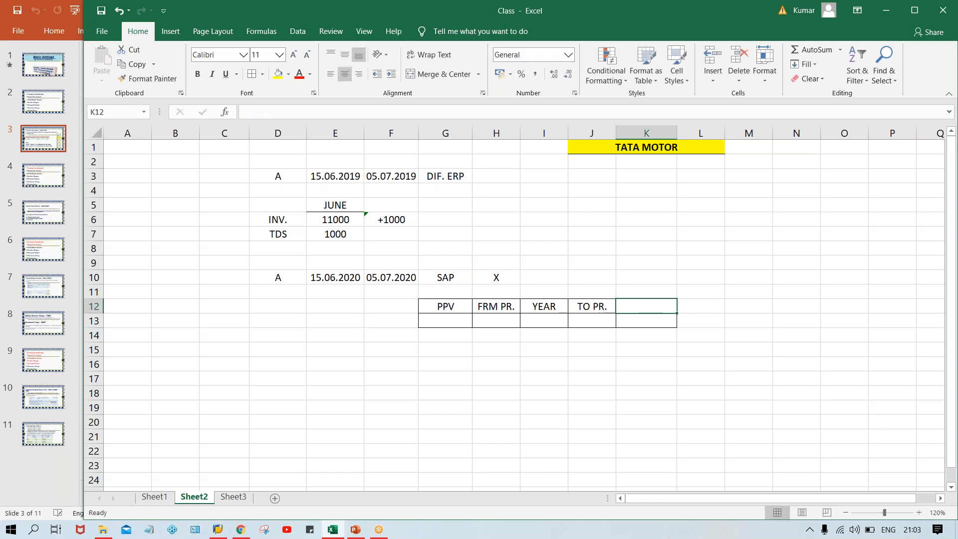
type("YEAR")
key("Return")
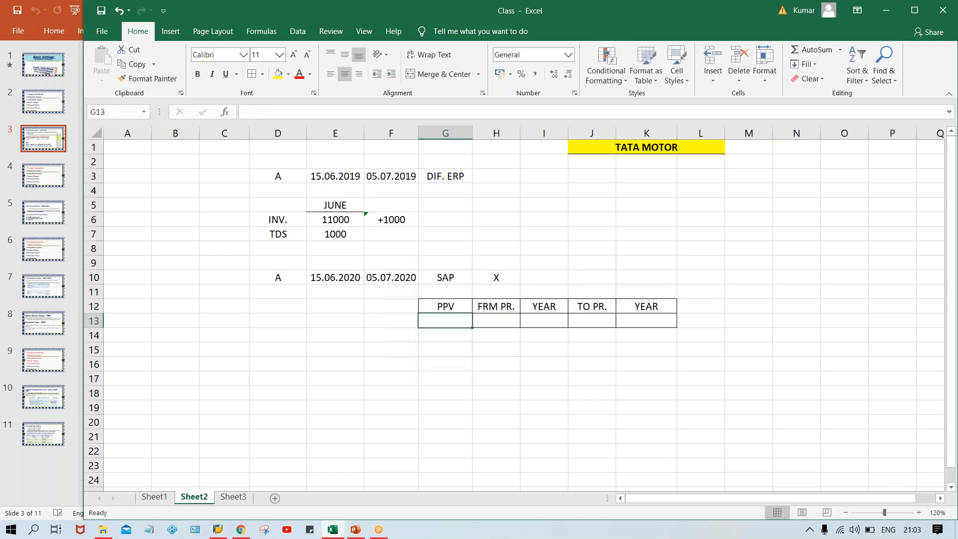
Make the G12:K12 header row bold
left_click_drag(430, 303, 641, 302)
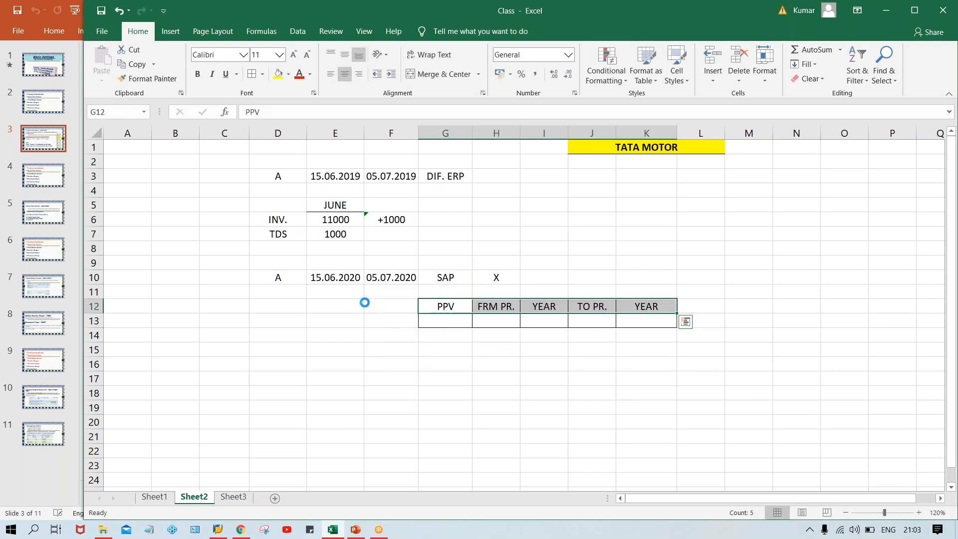
key("ctrl+b")
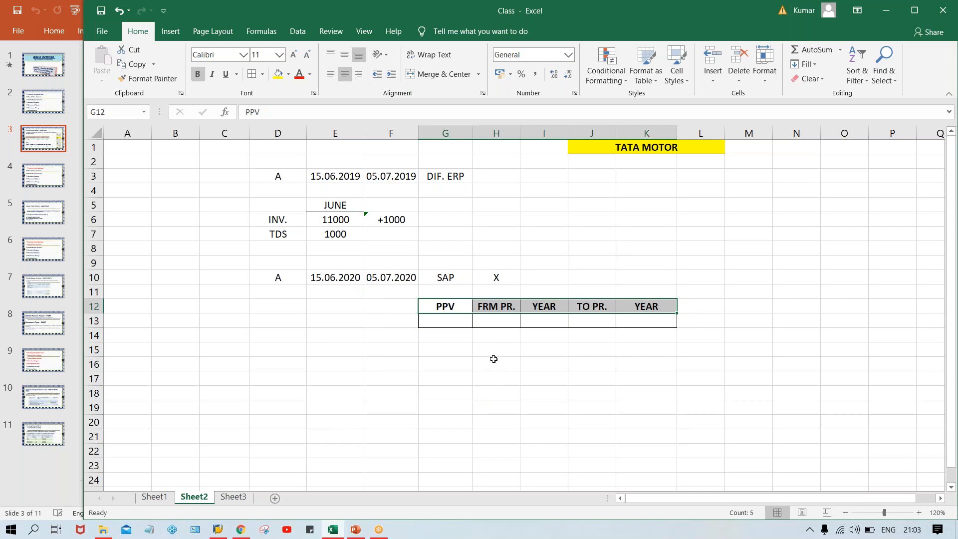
left_click(456, 309)
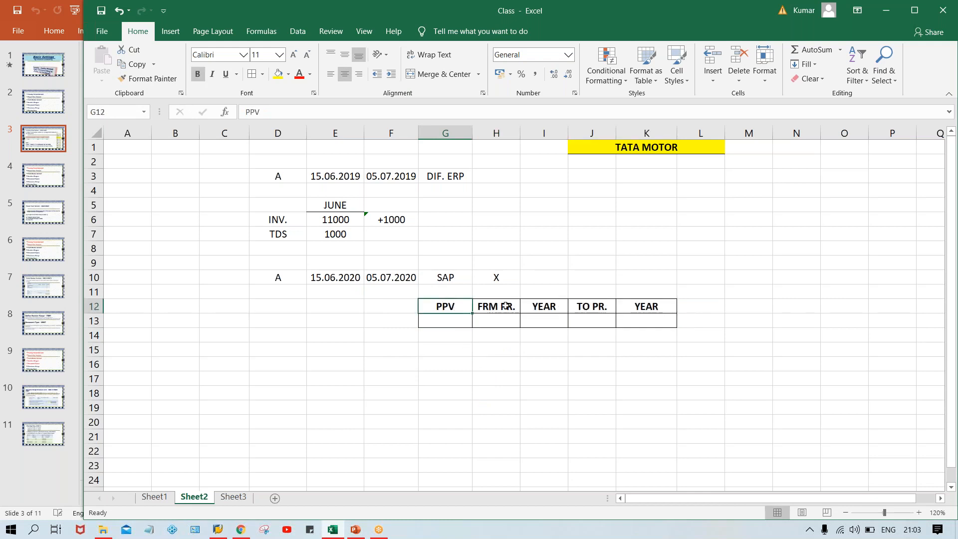
Enter TPPV in G13 under the PPV heading
left_click(442, 320)
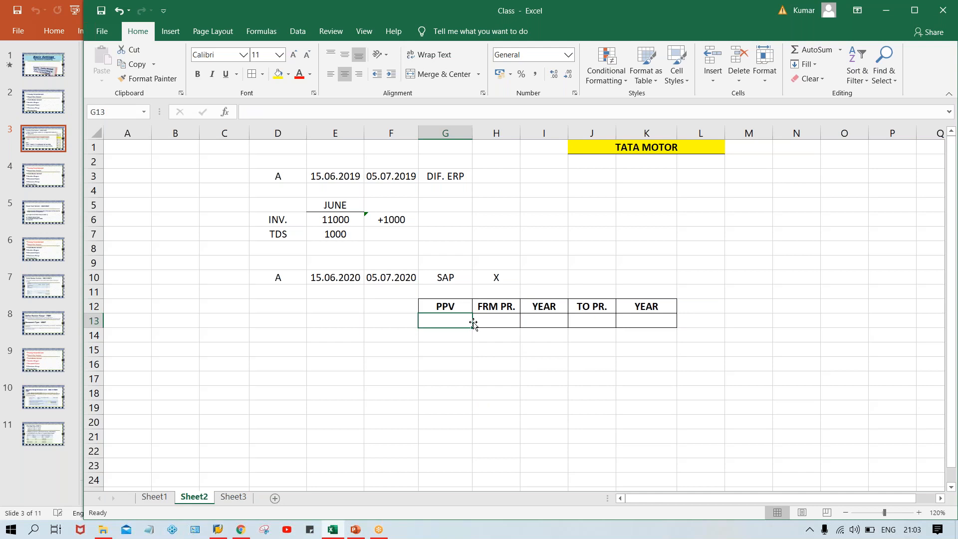
type("TPPV")
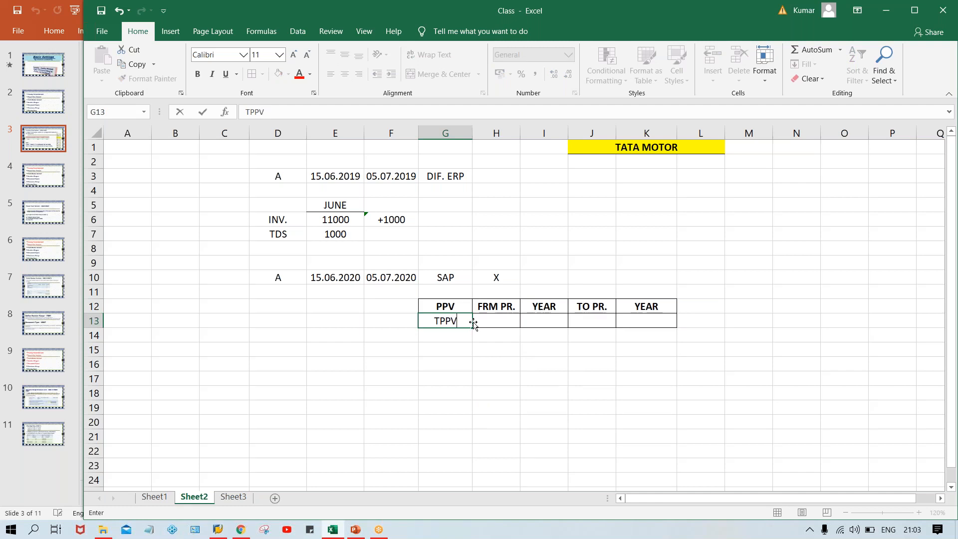
key("Return")
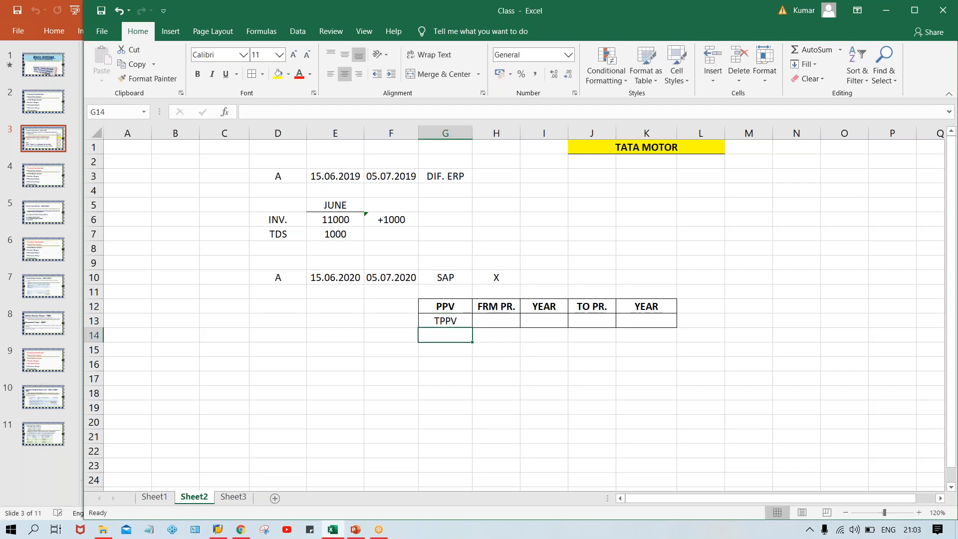
left_click(461, 321)
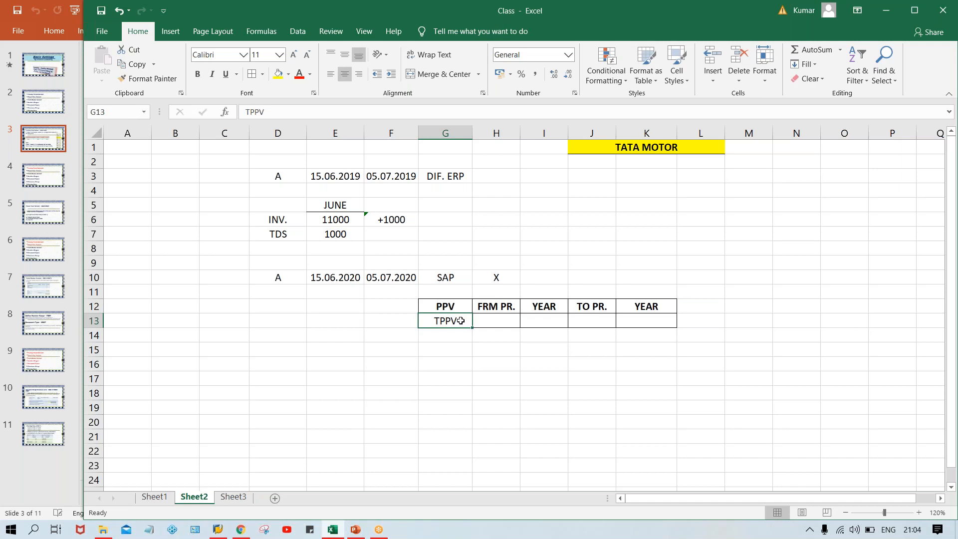
left_click(443, 305)
left_click(445, 322)
Enter TM00 in F13, immediately left of the TPPV cell
left_click(399, 318)
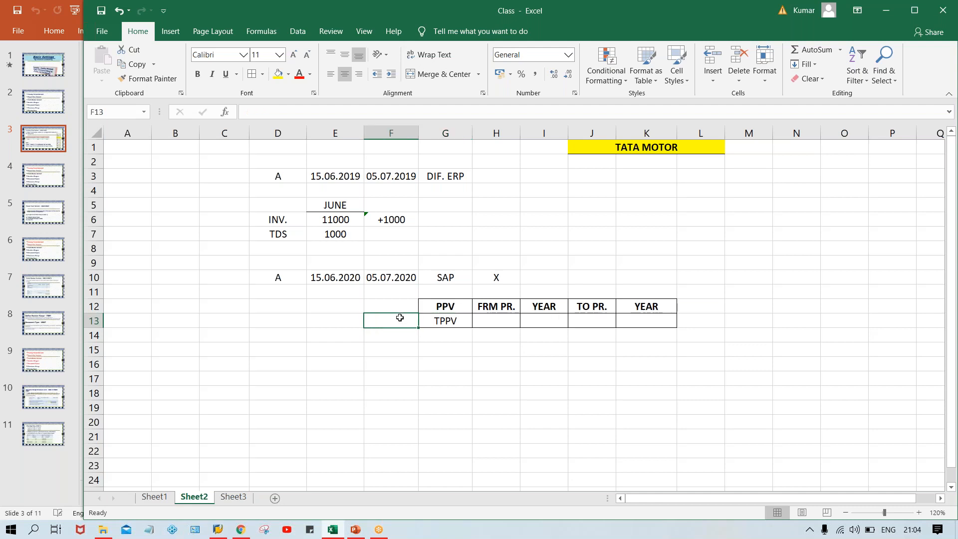
type("TM00")
key("Return")
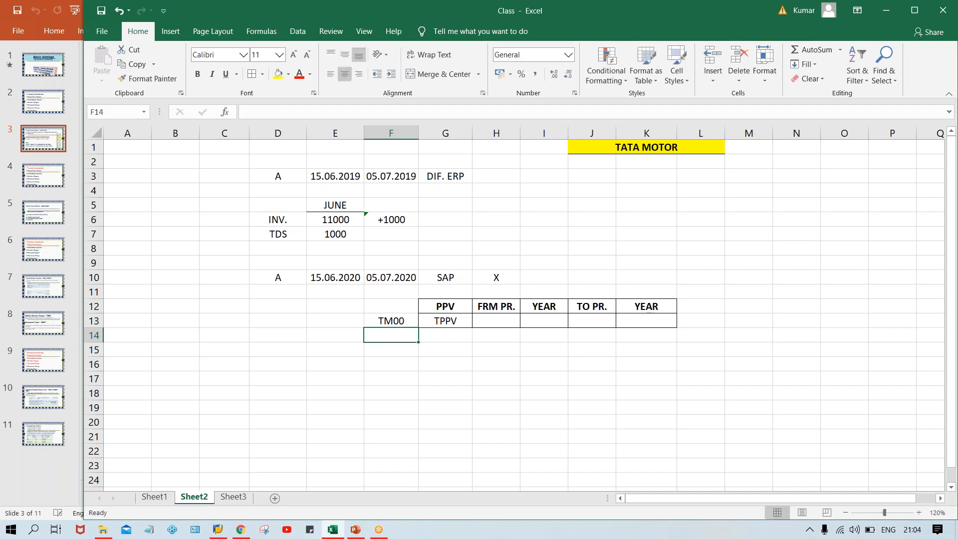
left_click(446, 323)
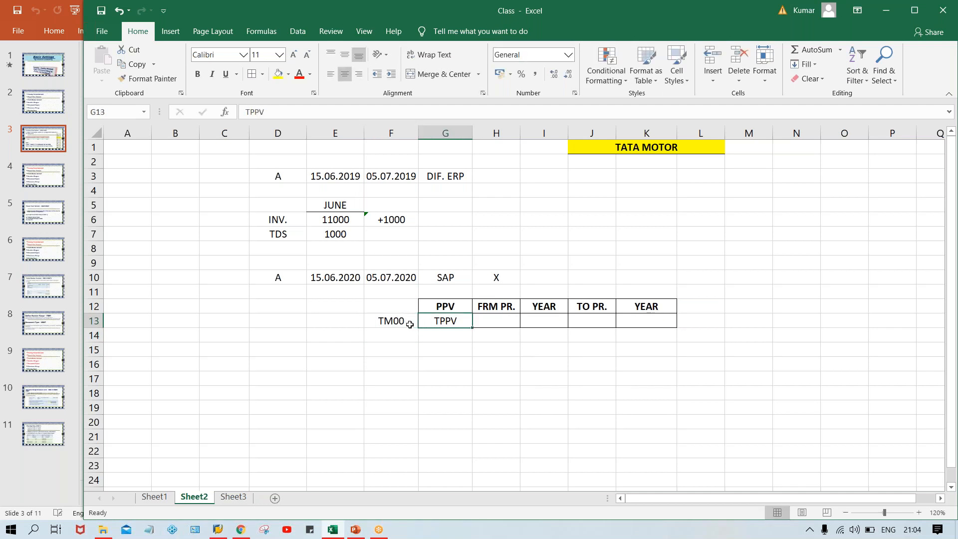
left_click(394, 322)
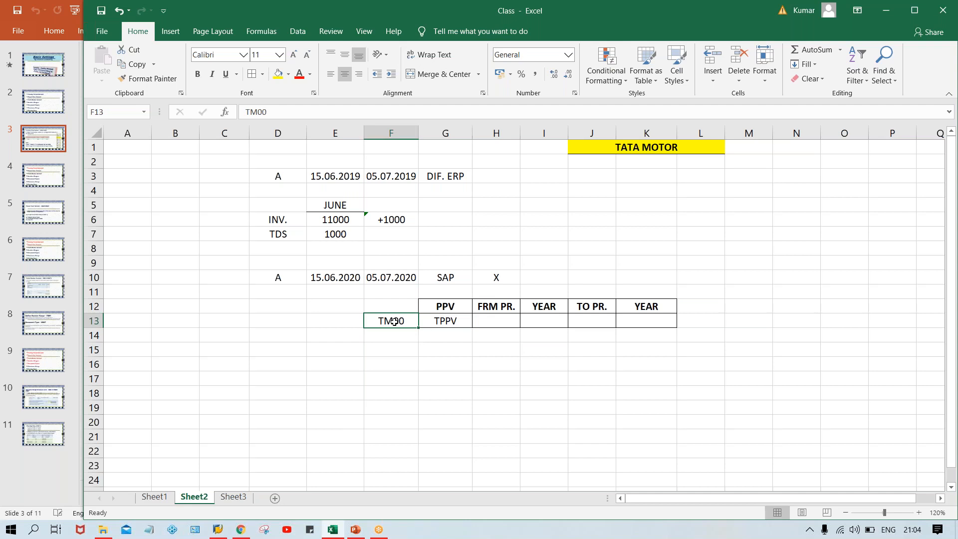
left_click(449, 319)
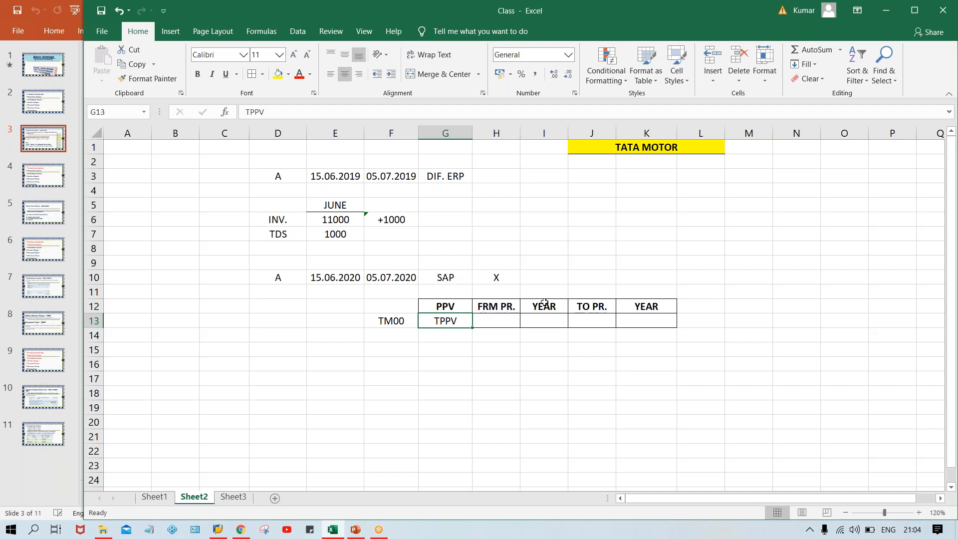
Fill H13:K13 with 7, 2020, 7, 2020 under FRM PR., YEAR, TO PR., YEAR
key("Right")
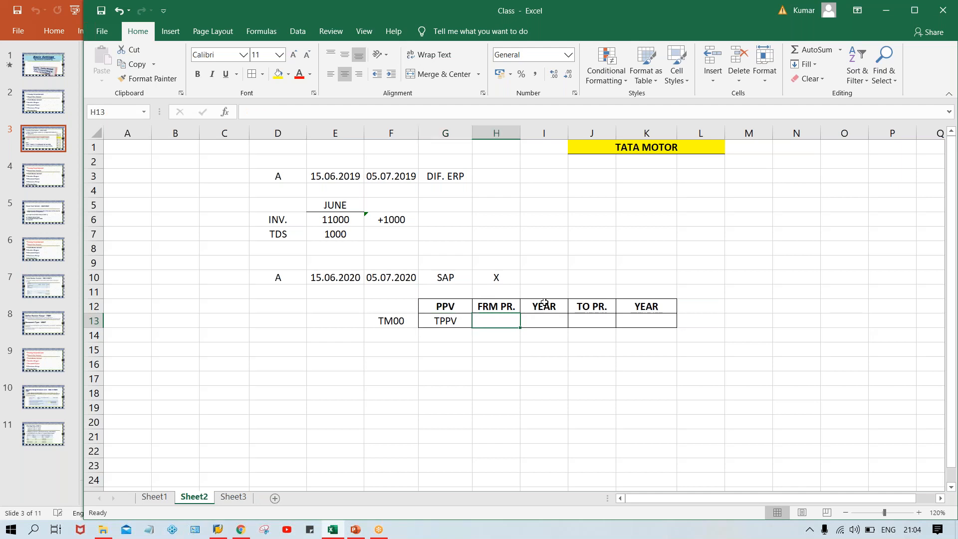
type("7")
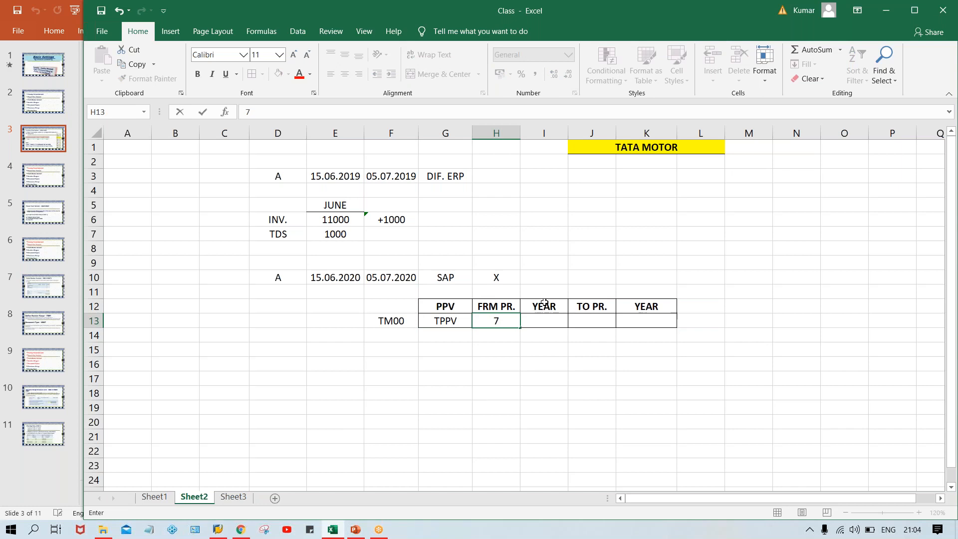
key("Tab")
key("Left")
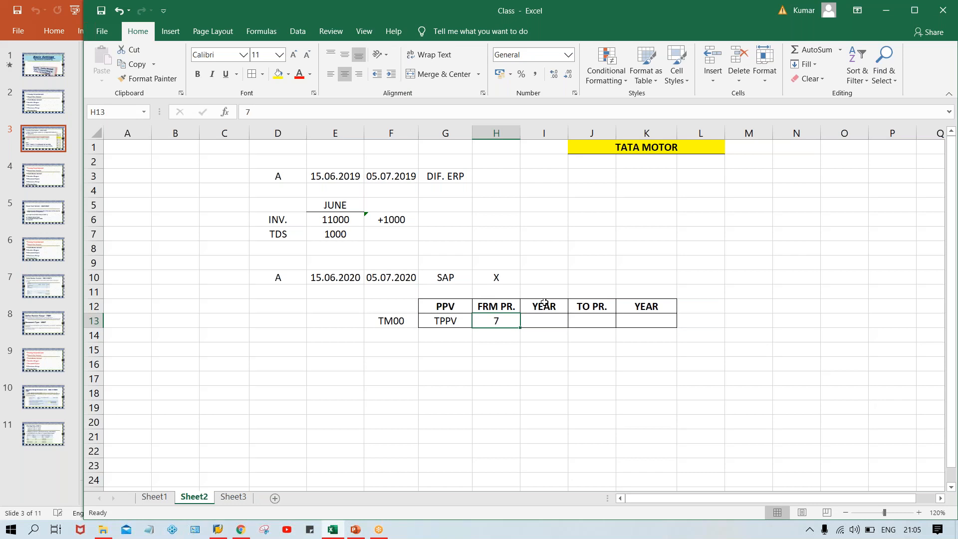
key("Right")
type("2020")
key("Right")
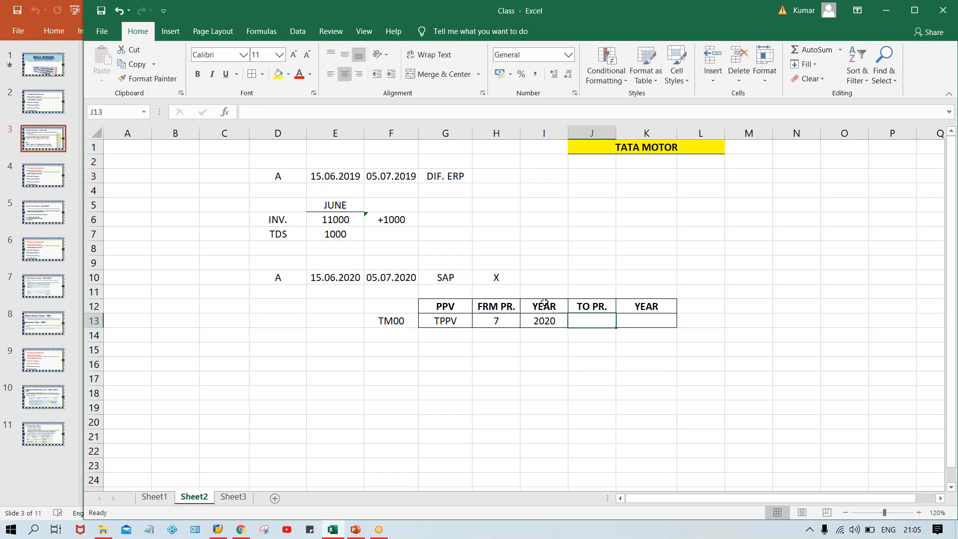
type("7")
key("Right")
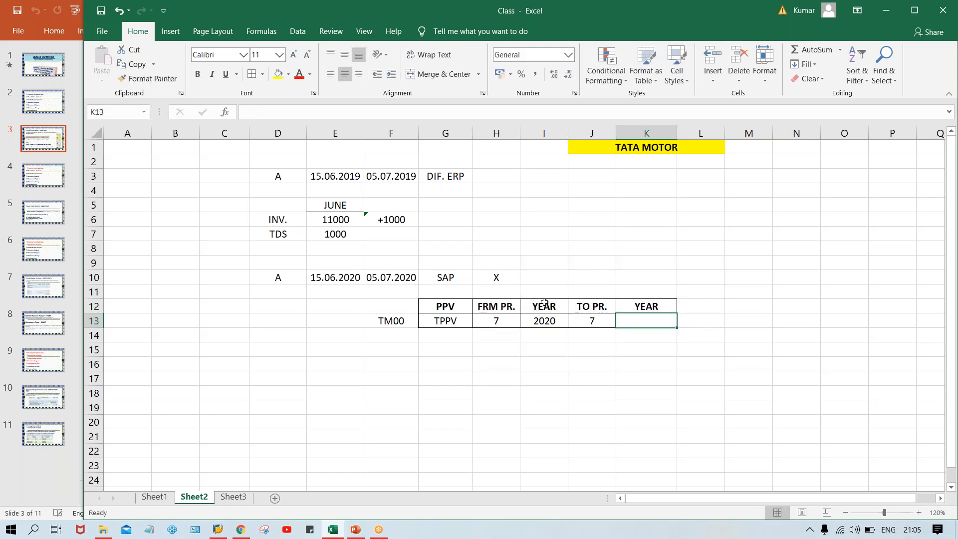
type("2020")
key("Return")
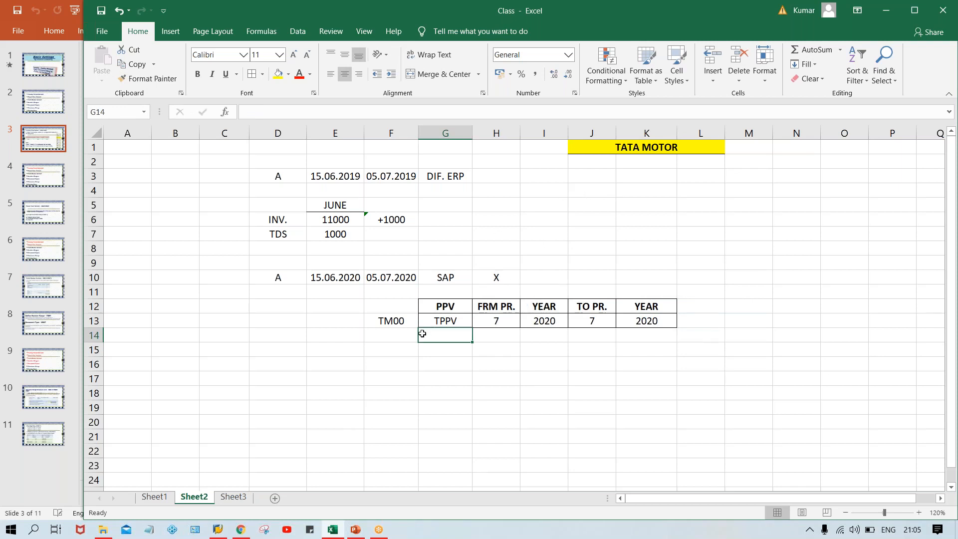
Apply a yellow fill to the TM00 cell F13
left_click(394, 320)
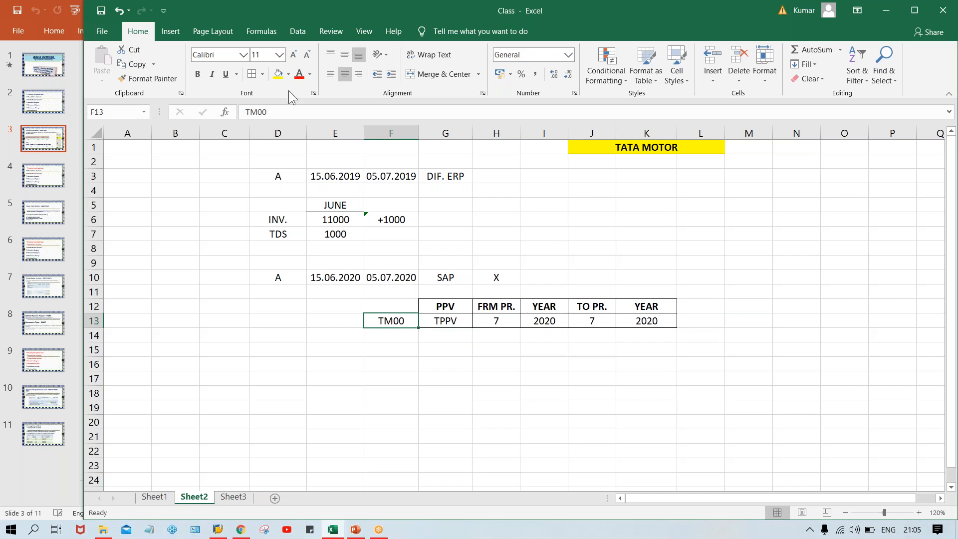
left_click(278, 75)
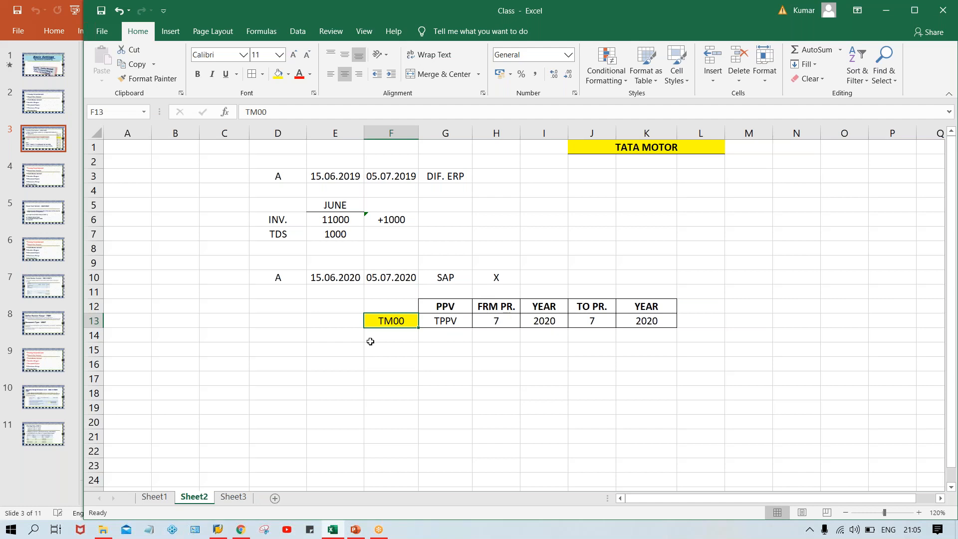
key("Up")
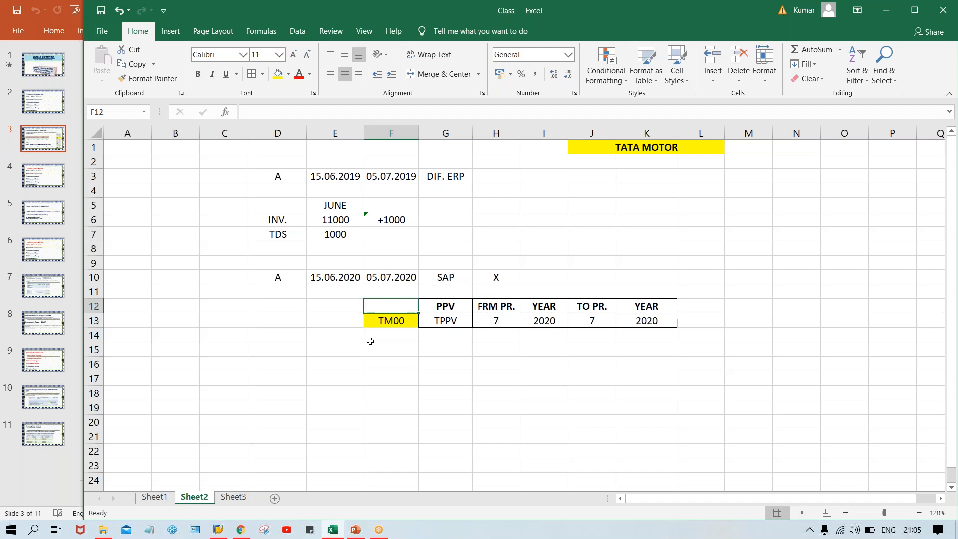
key("Down")
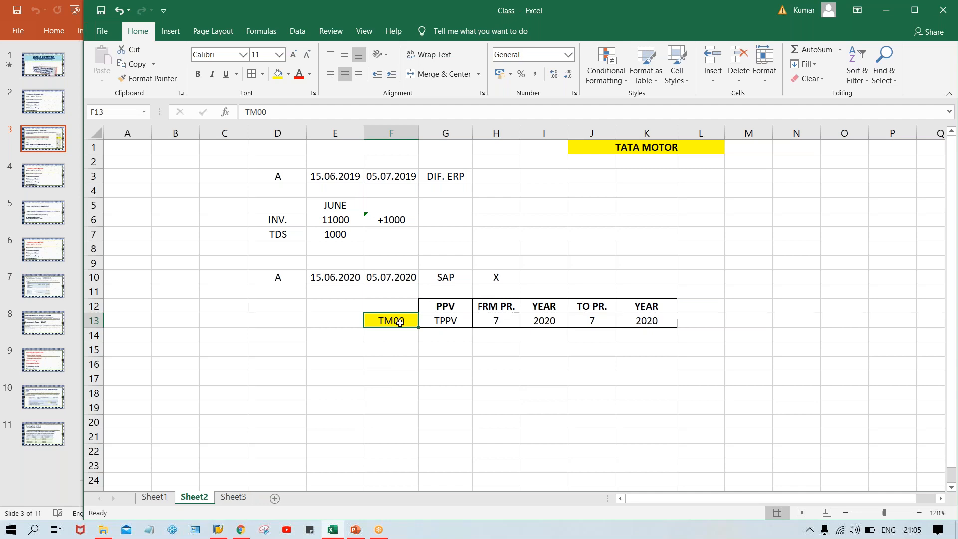
left_click(459, 322)
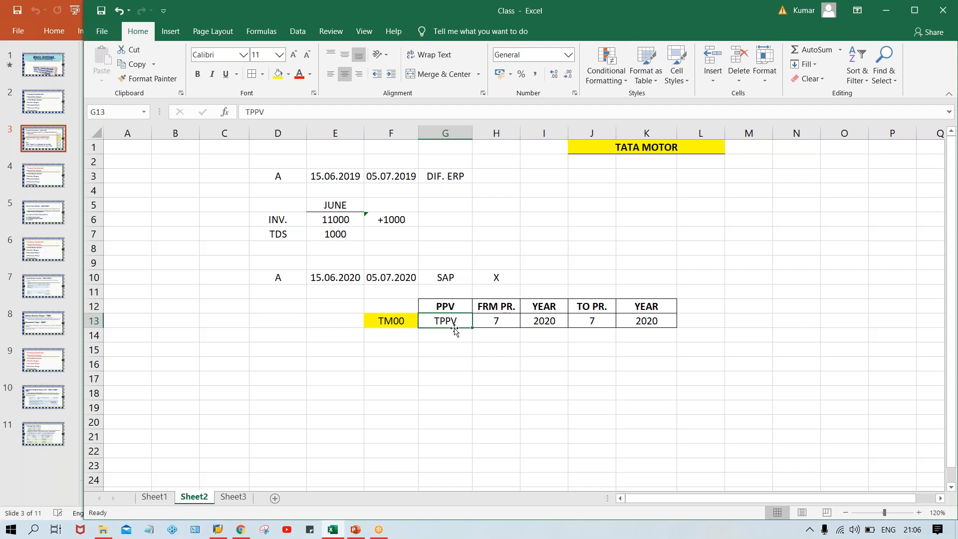
left_click(396, 319)
left_click(439, 322)
left_click(489, 324)
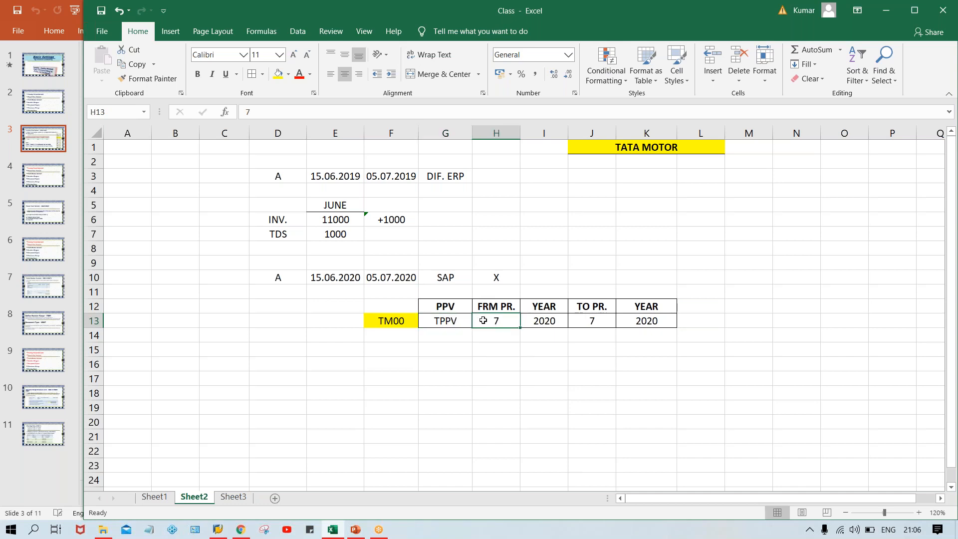
left_click(600, 322)
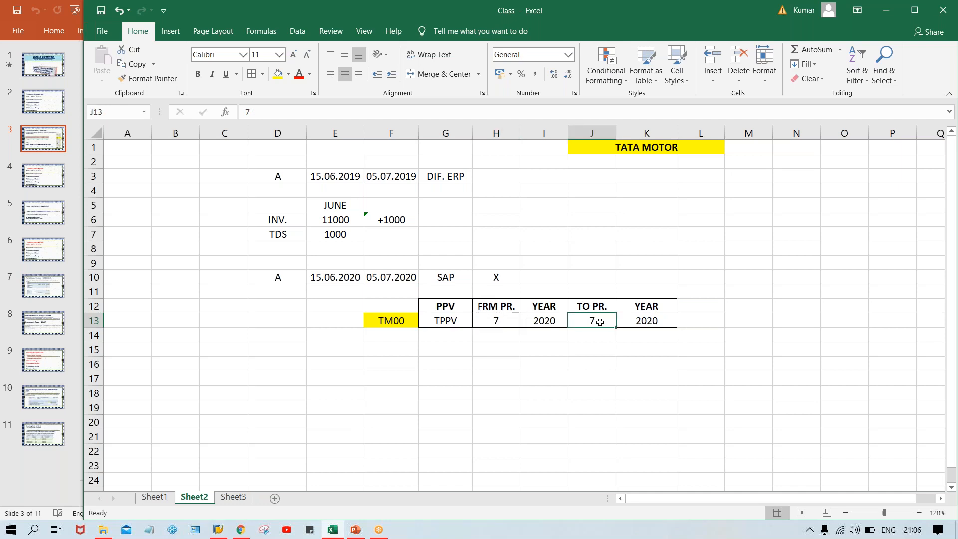
left_click(498, 324)
left_click(603, 327)
left_click(423, 276)
left_click(399, 276)
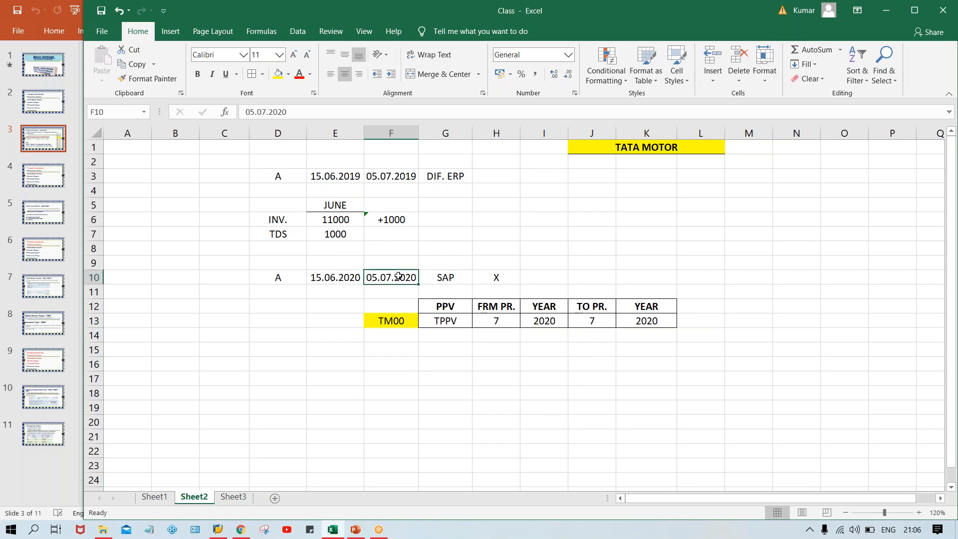
left_click(341, 276)
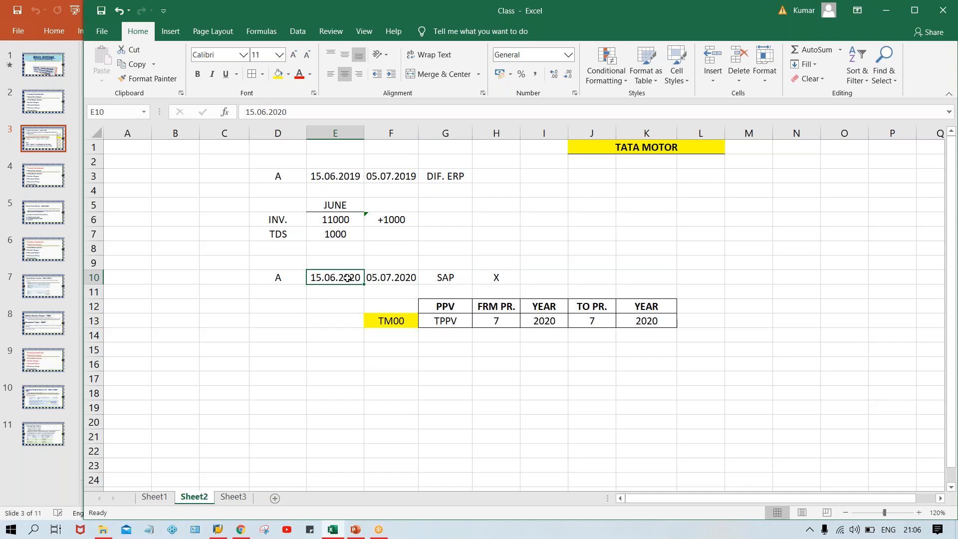
left_click(501, 318)
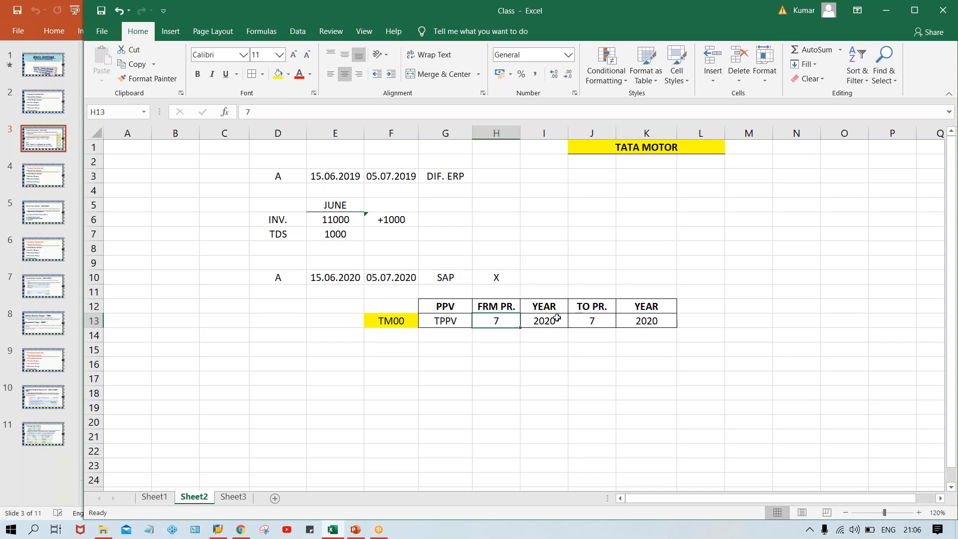
left_click(601, 316)
left_click(499, 321)
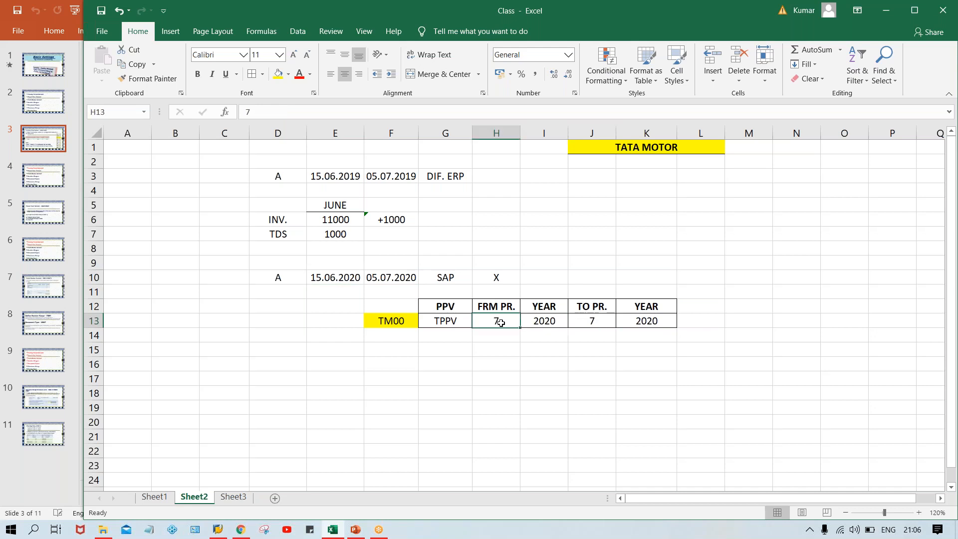
left_click(600, 319)
left_click(491, 320)
left_click(599, 320)
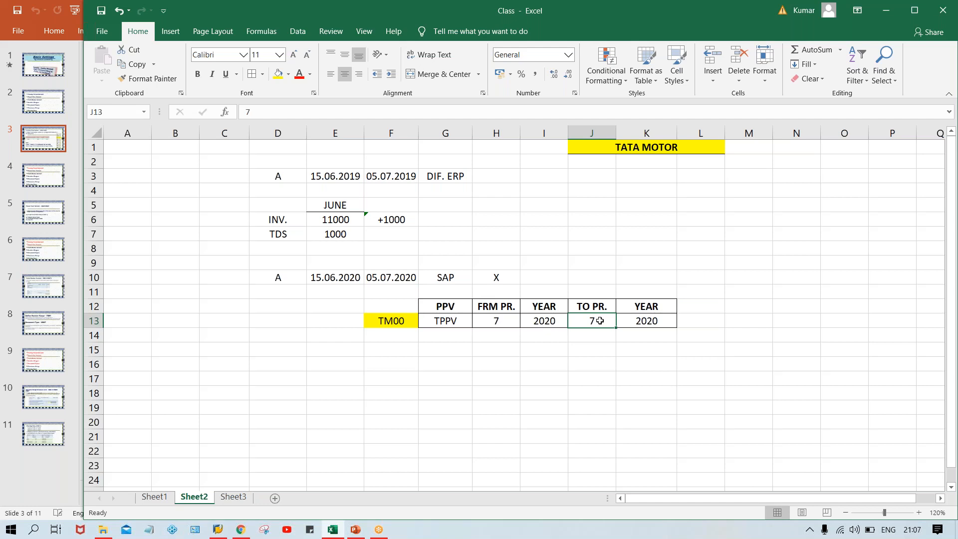
left_click(499, 324)
left_click(594, 323)
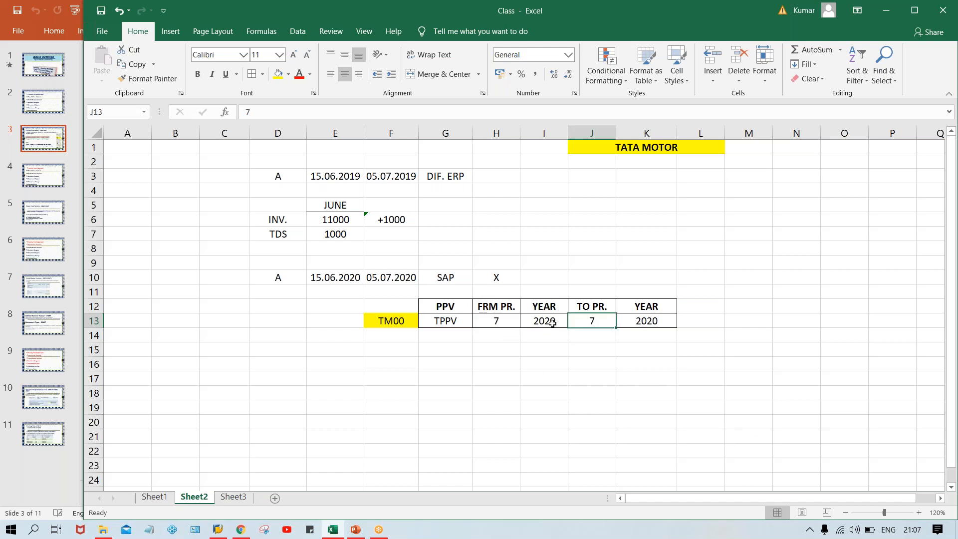
left_click(505, 323)
left_click(591, 322)
left_click(502, 322)
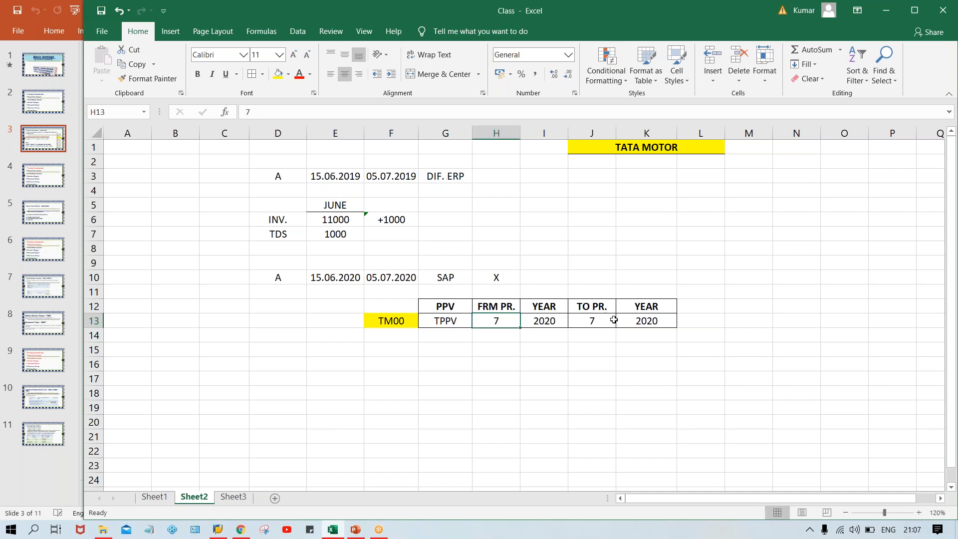
left_click(592, 324)
left_click(504, 332)
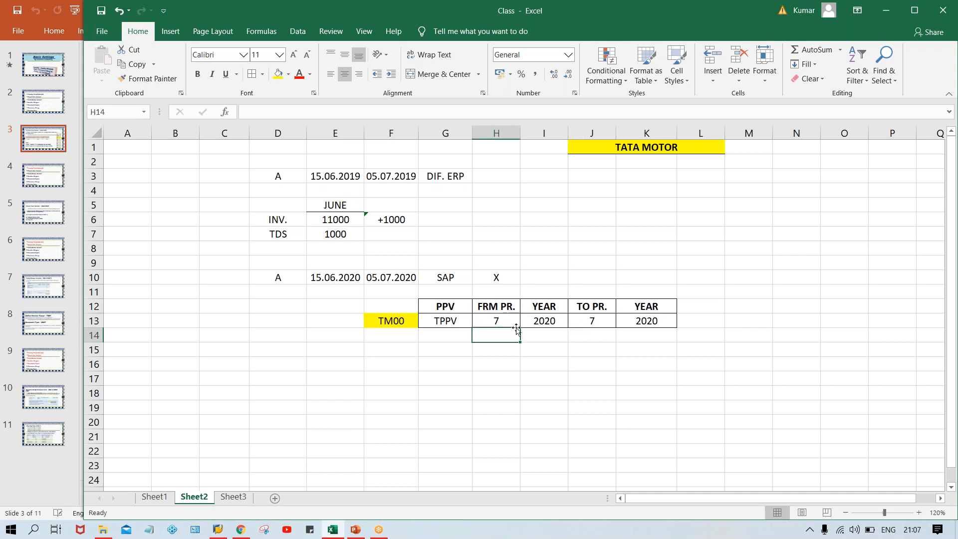
left_click(594, 322)
left_click(498, 320)
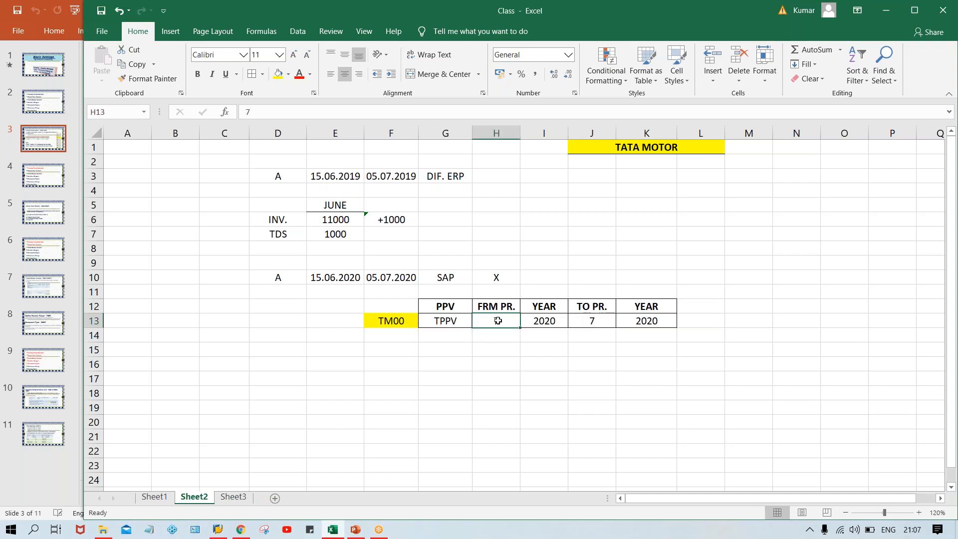
left_click(598, 322)
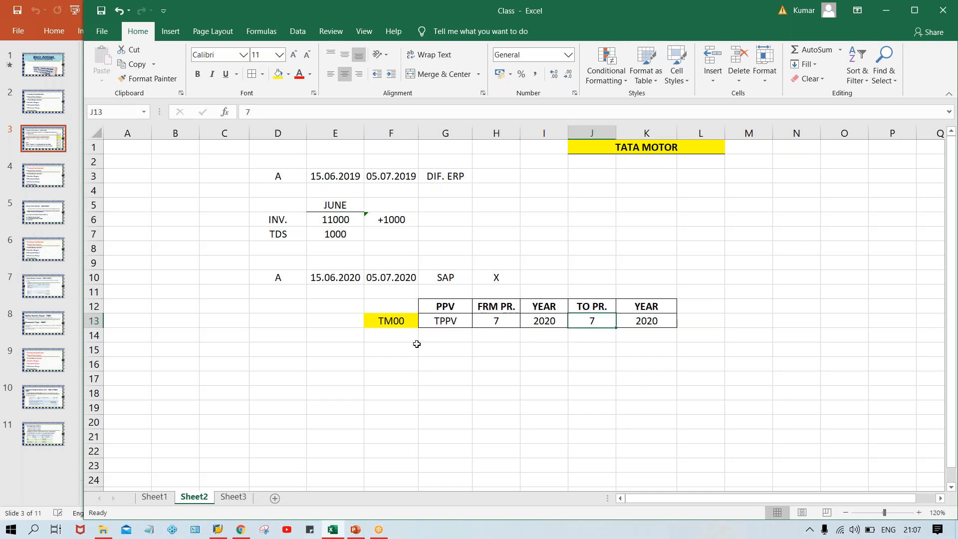
left_click(345, 278)
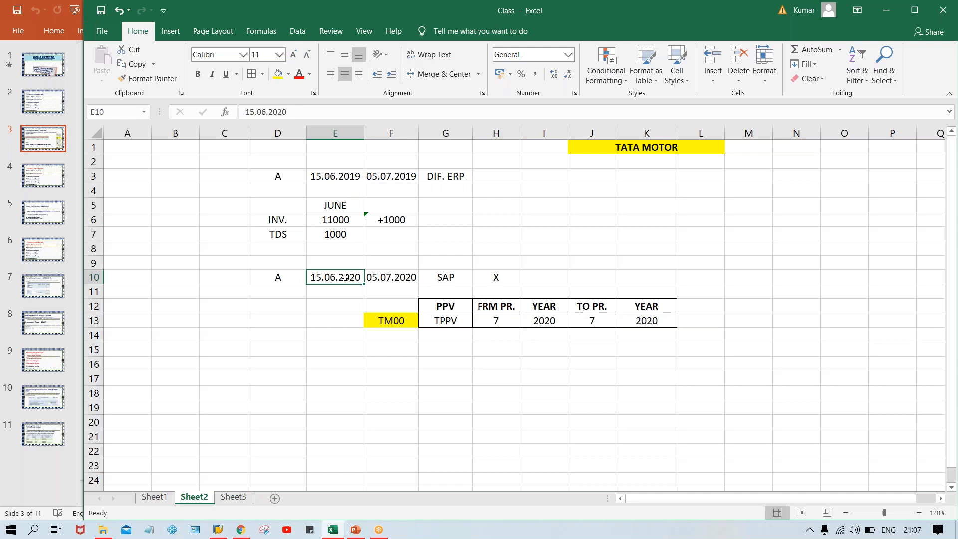
left_click(483, 319)
left_click(599, 325)
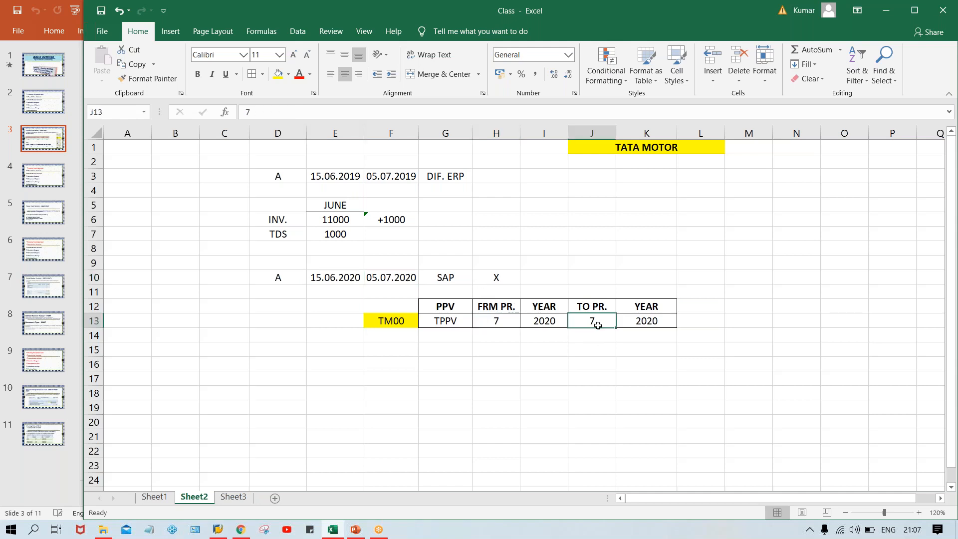
left_click(487, 320)
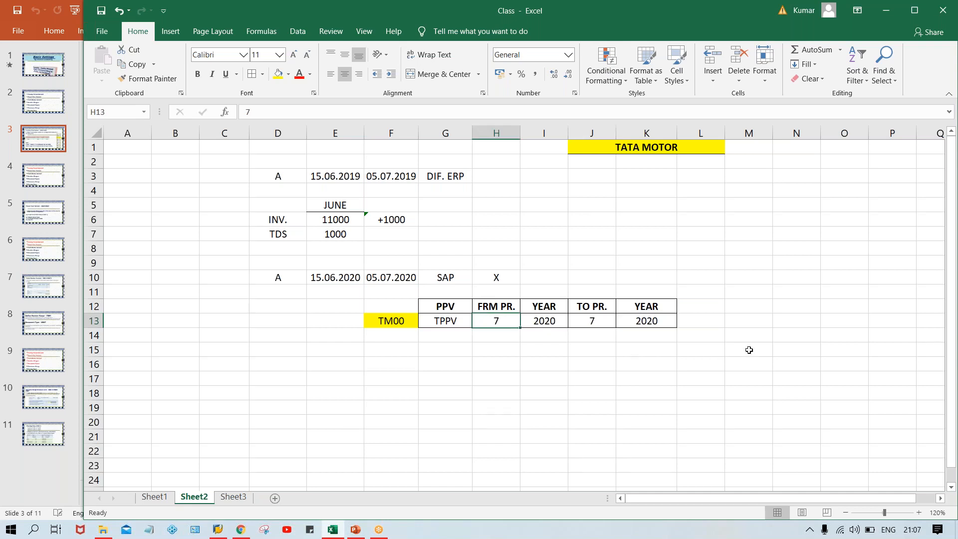
Change the from-period in H13 to 6 and compare it with the to-period
type("6")
key("Return")
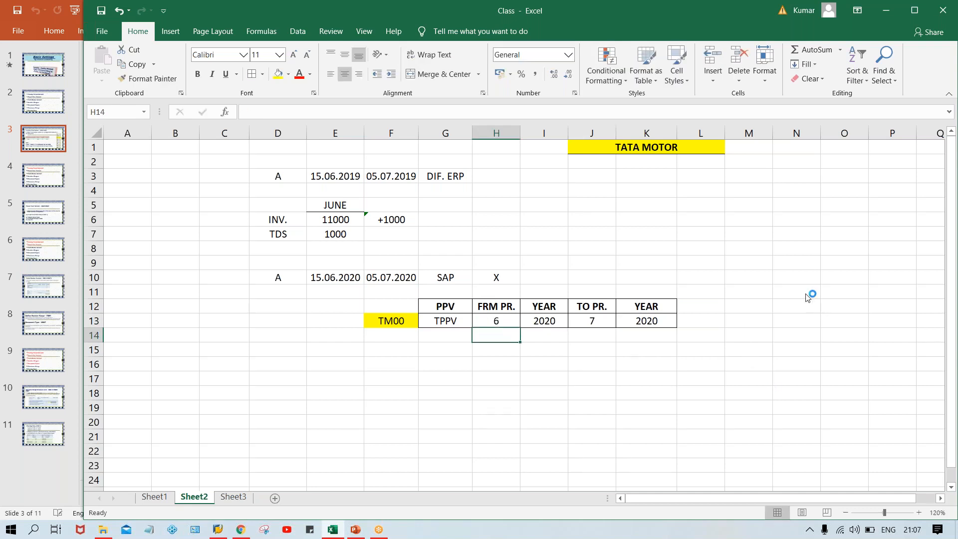
left_click(505, 316)
left_click(559, 319)
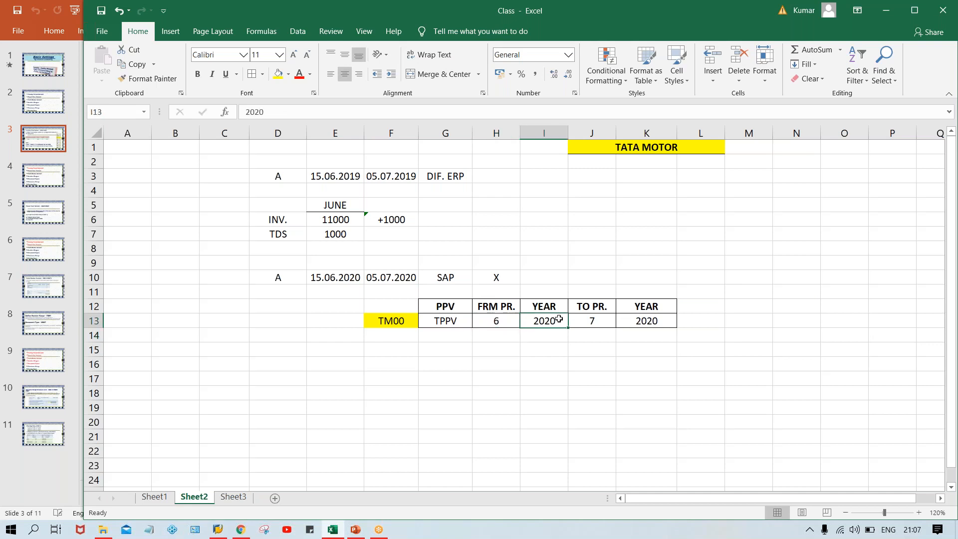
left_click(606, 324)
left_click(641, 325)
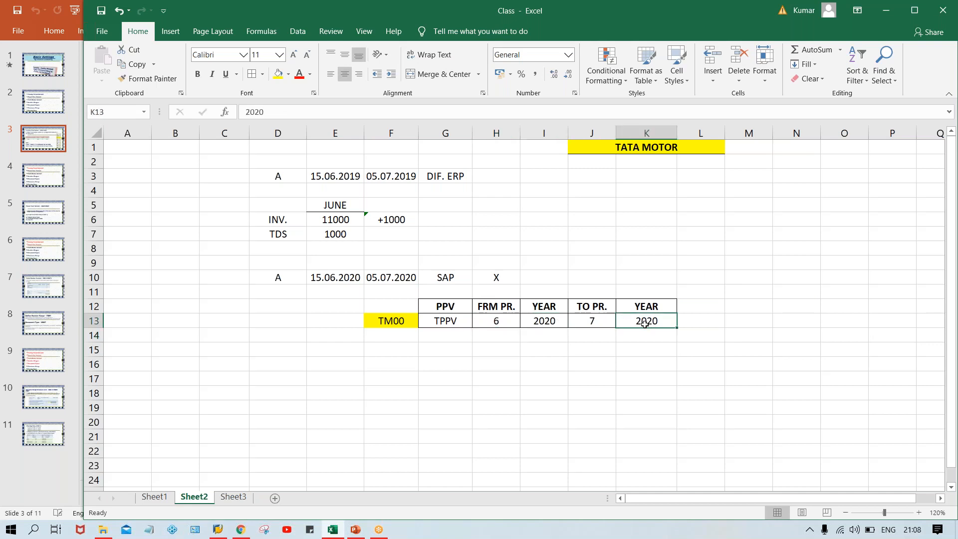
left_click(507, 326)
Label the months JUNE in H14 and JULY in J14
left_click(497, 341)
type("JUNE")
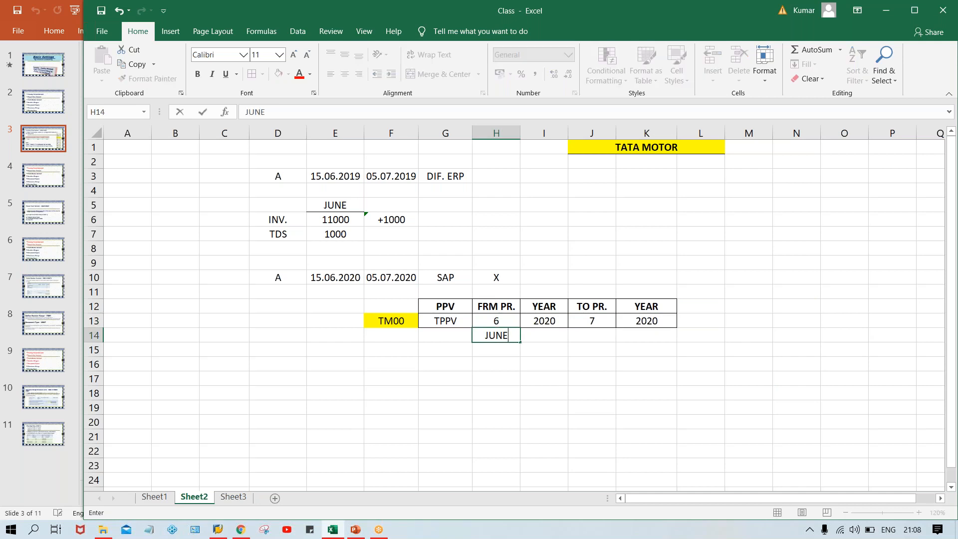
key("Tab")
key("Tab")
type("JULY")
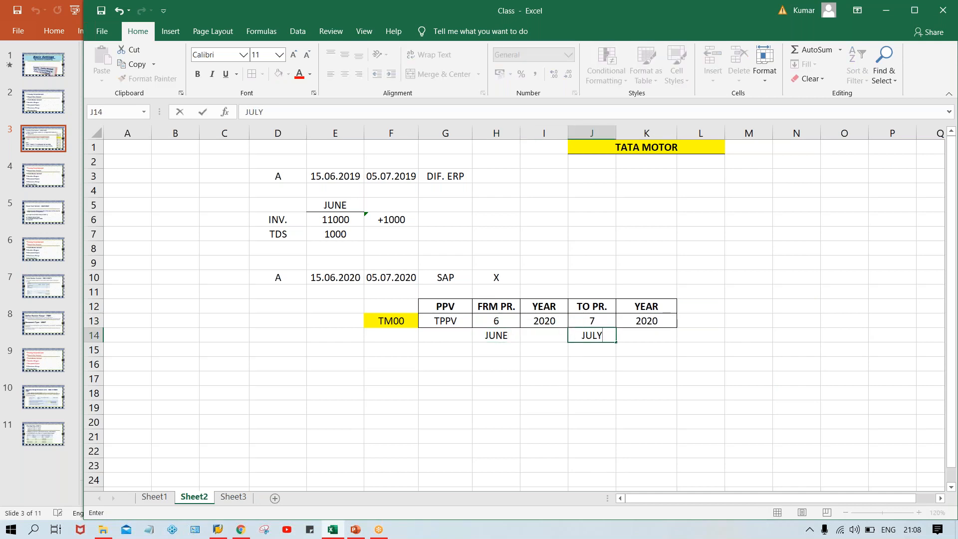
key("Return")
Change the from-period to 5 labelled MAY, then set H13 back to 7
key("Up")
key("Down")
key("Up")
key("Up")
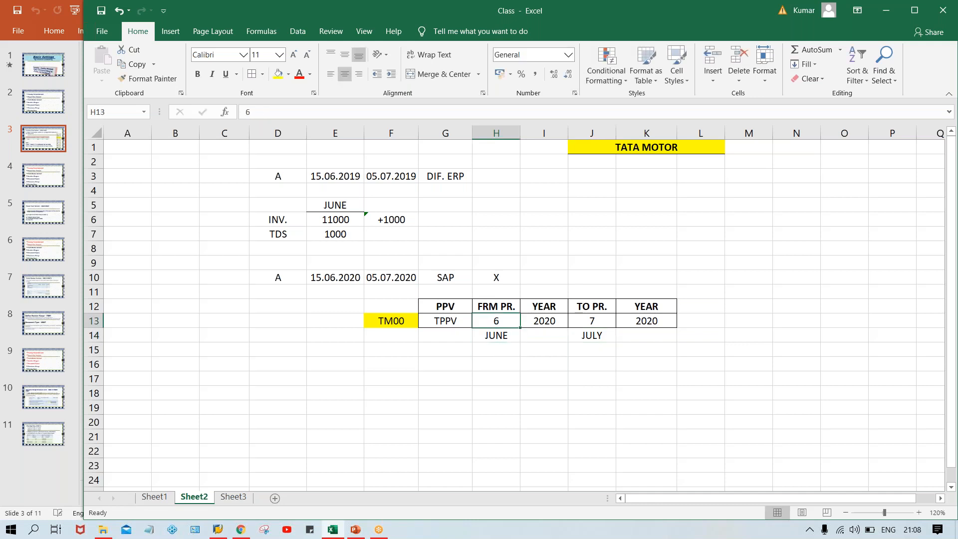
type("5")
key("Return")
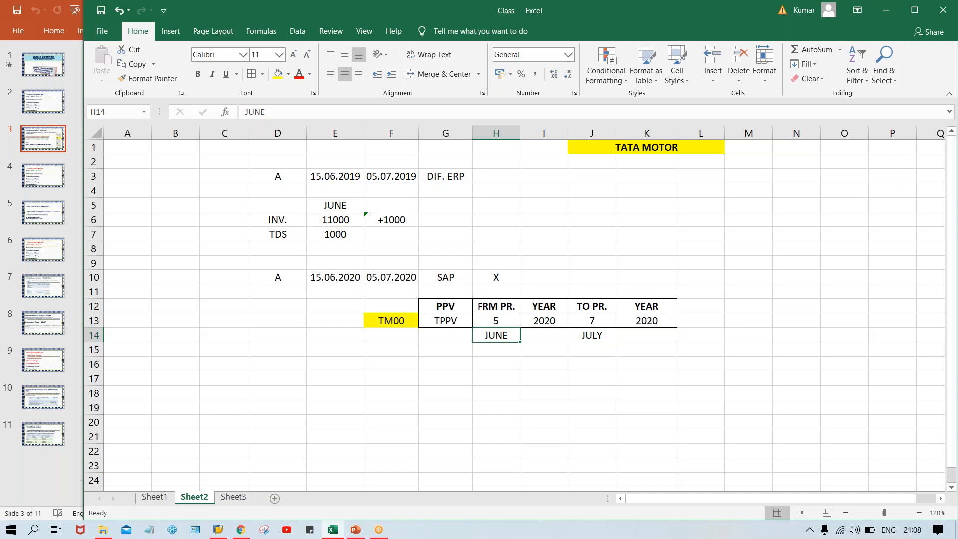
type("APR.")
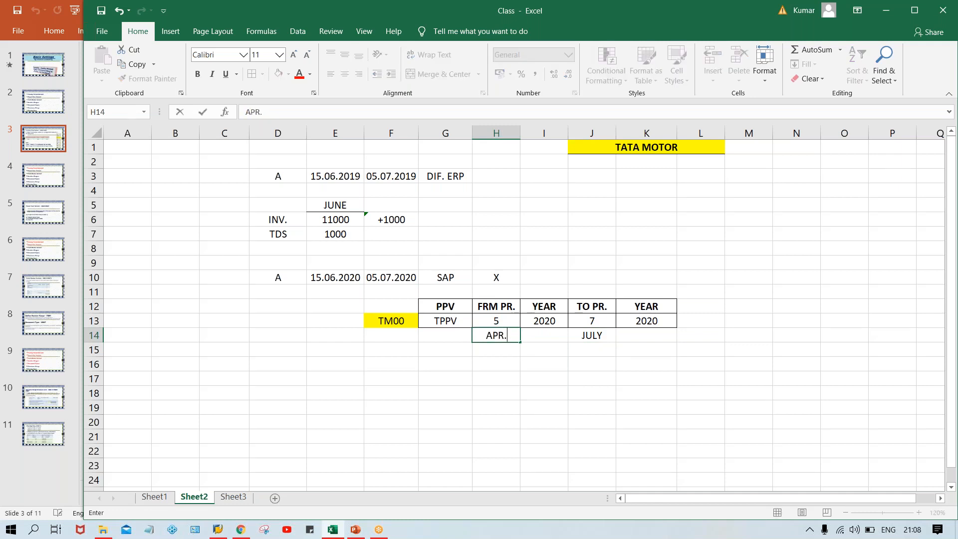
key("BackSpace")
key("BackSpace")
key("BackSpace")
key("BackSpace")
type("MAY")
key("Up")
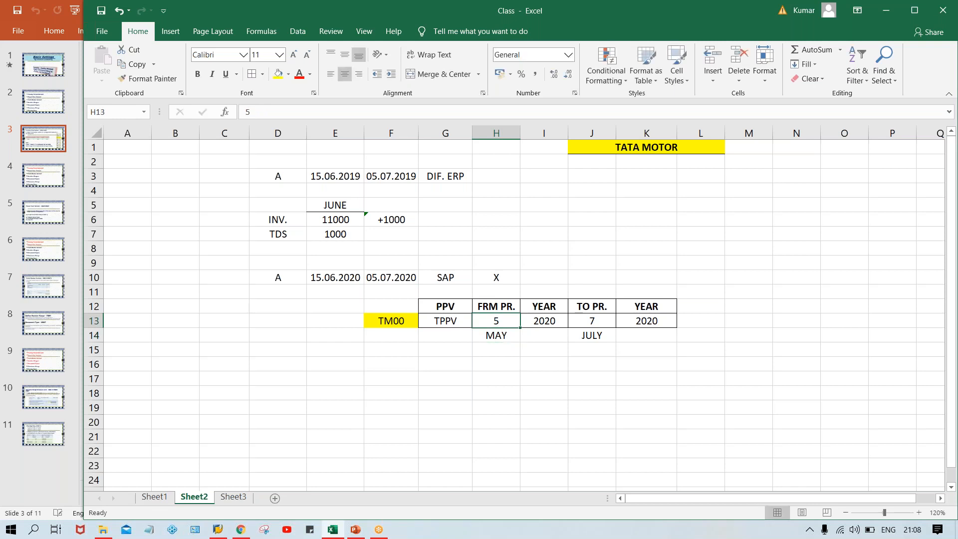
type("7")
key("Return")
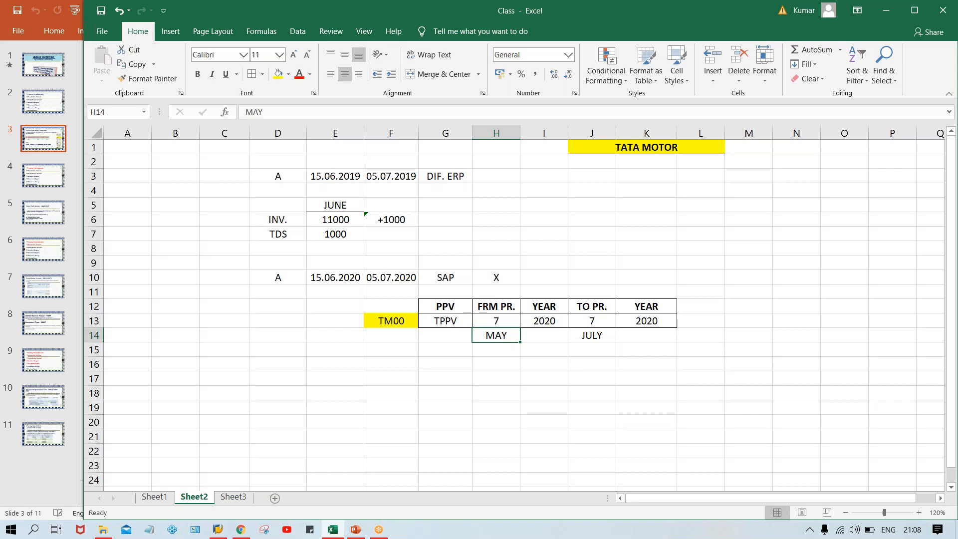
Relabel the from-period month in H14 from MAY to JULY
left_click(594, 324)
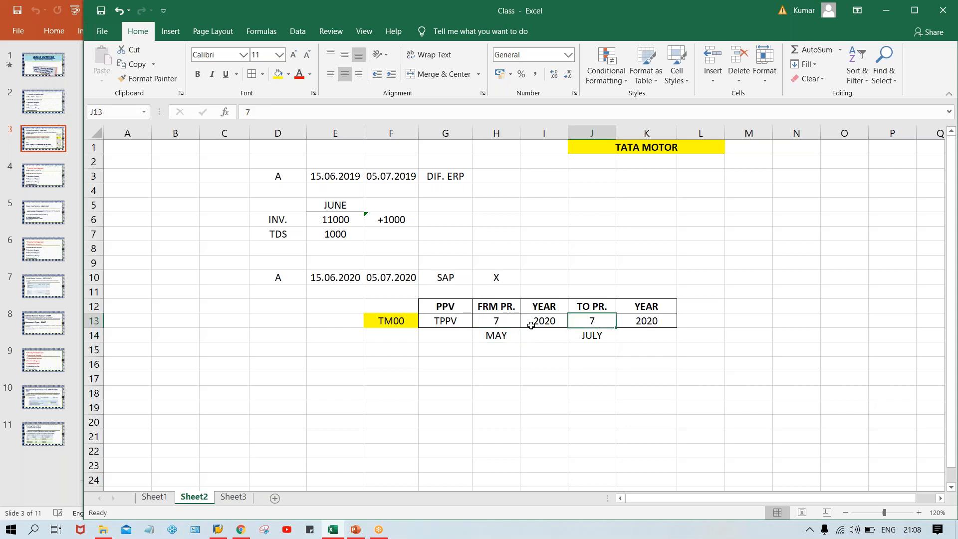
left_click(493, 325)
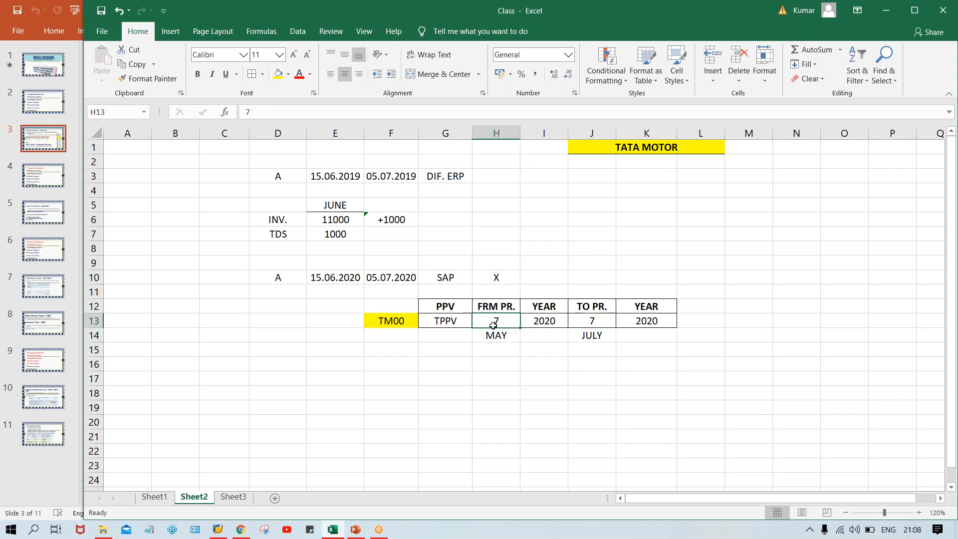
left_click(580, 320)
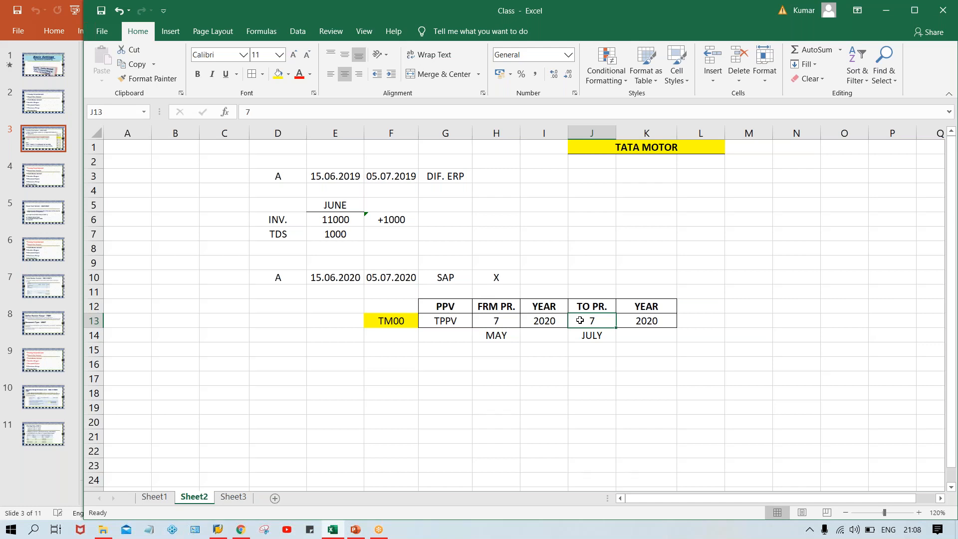
left_click(495, 323)
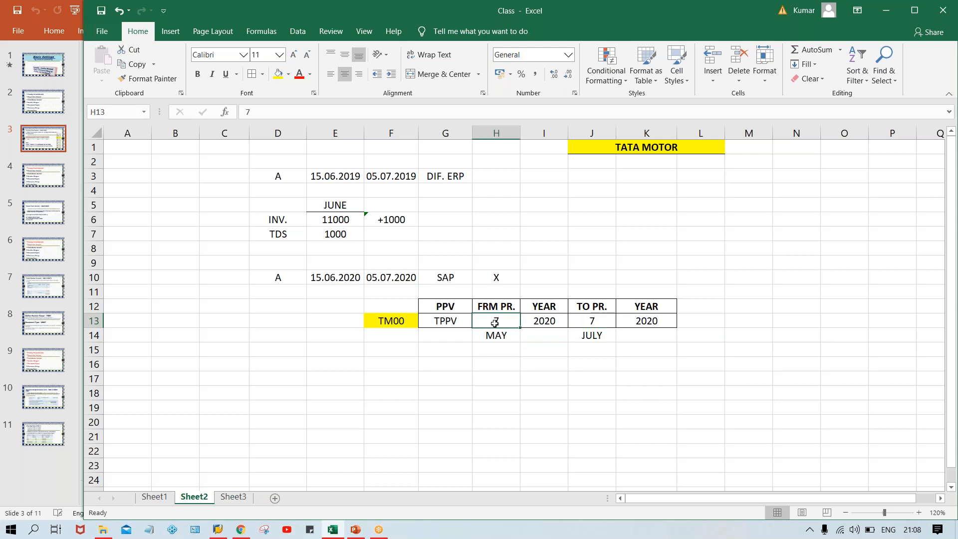
left_click(406, 277)
left_click(591, 317)
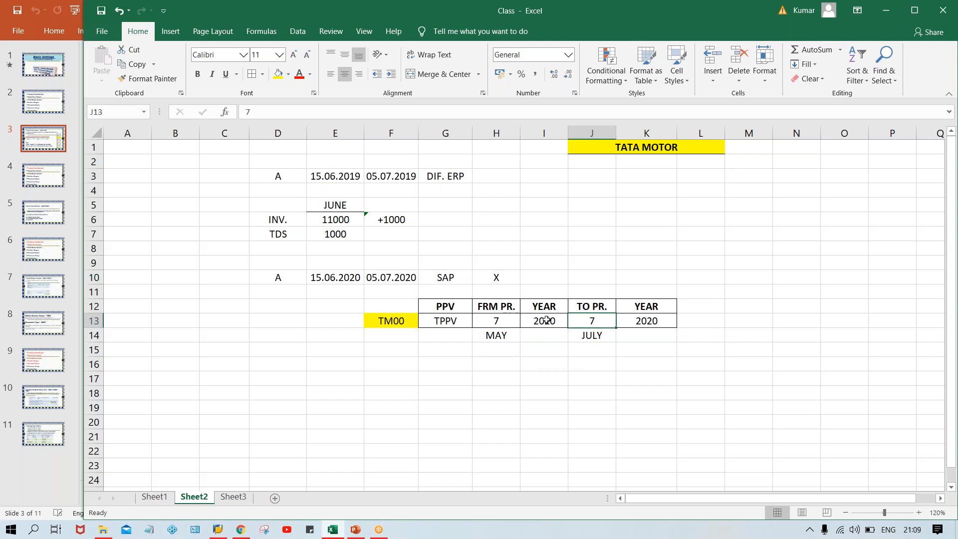
left_click(501, 323)
left_click(497, 340)
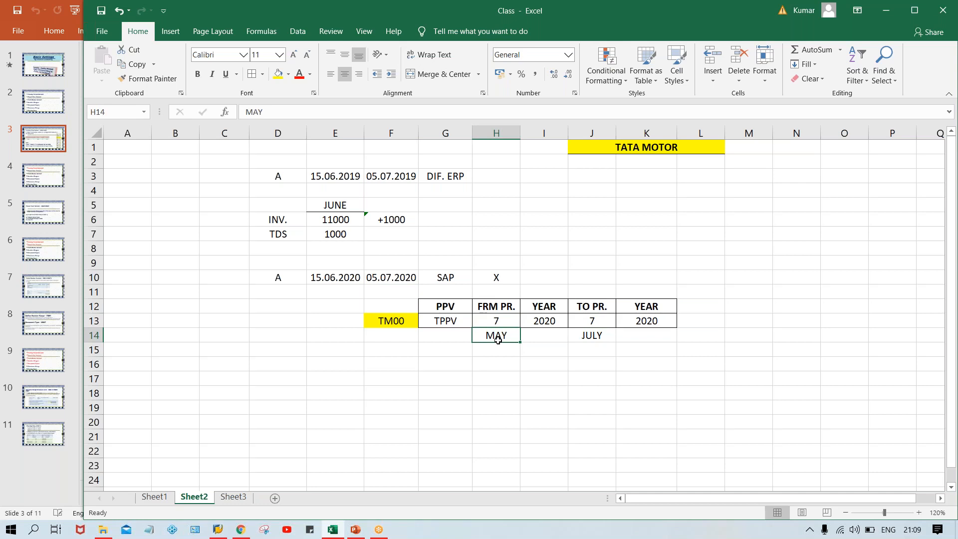
type("JULY")
key("Return")
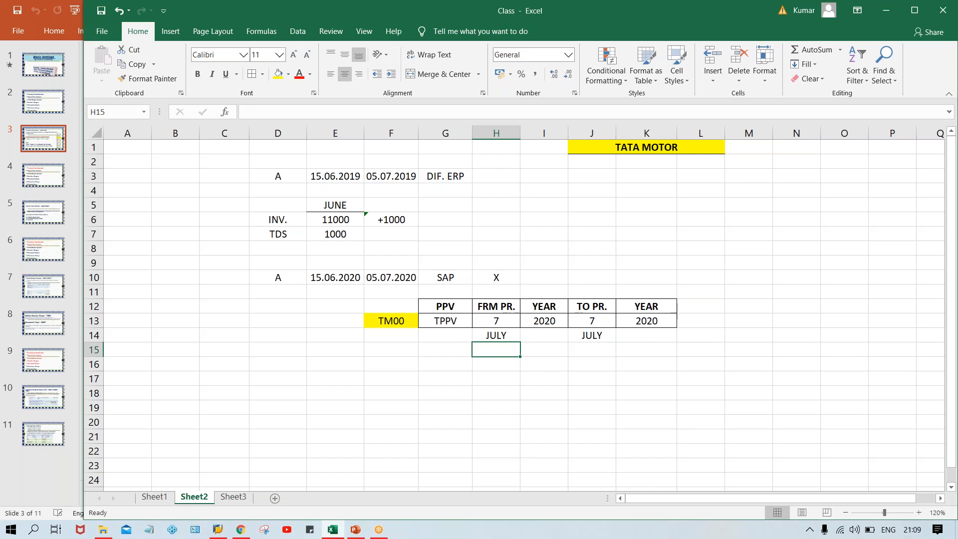
Compare the from- and to-period values in H13 and J13, then select F15
left_click(497, 320)
left_click(589, 323)
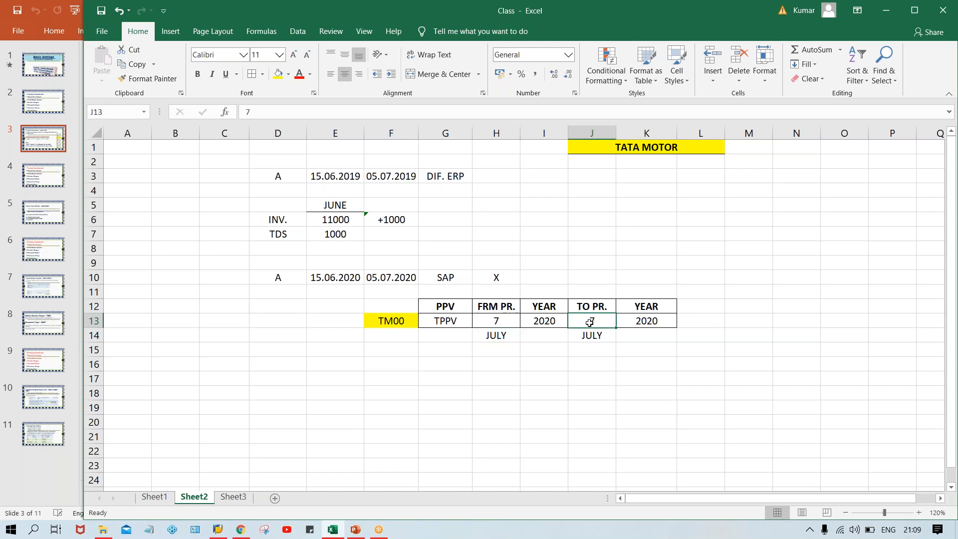
left_click(504, 321)
left_click(576, 321)
left_click(496, 324)
left_click(594, 328)
left_click(507, 327)
left_click(585, 325)
left_click(487, 324)
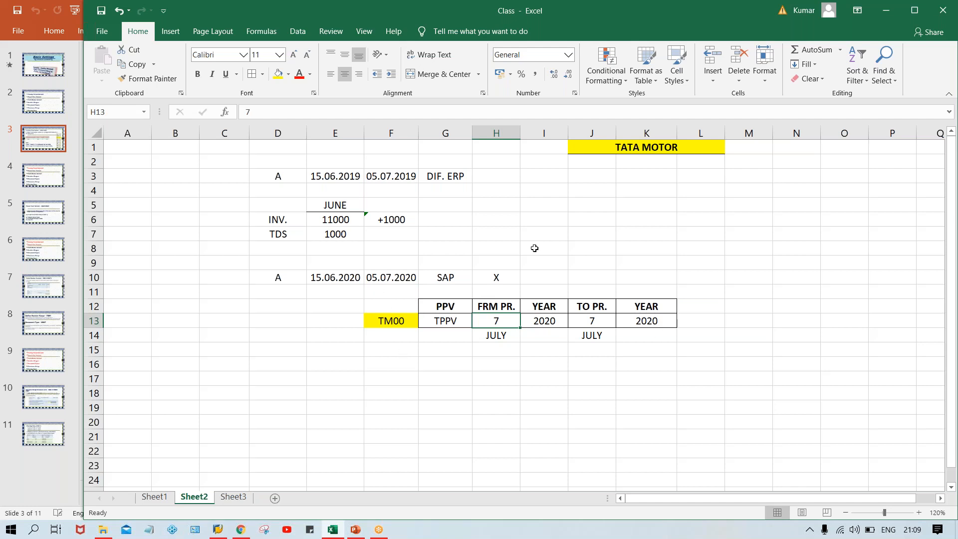
left_click(382, 353)
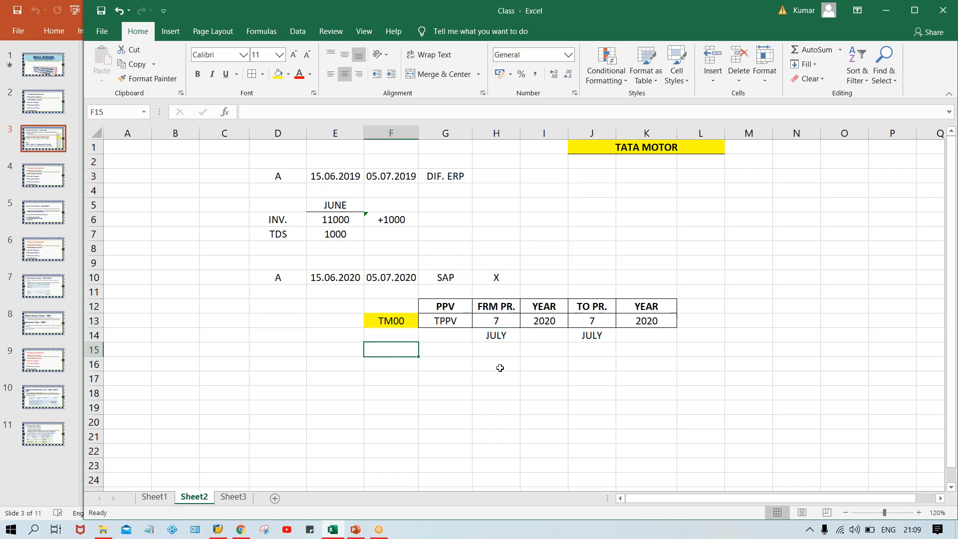
type("05.08.2020")
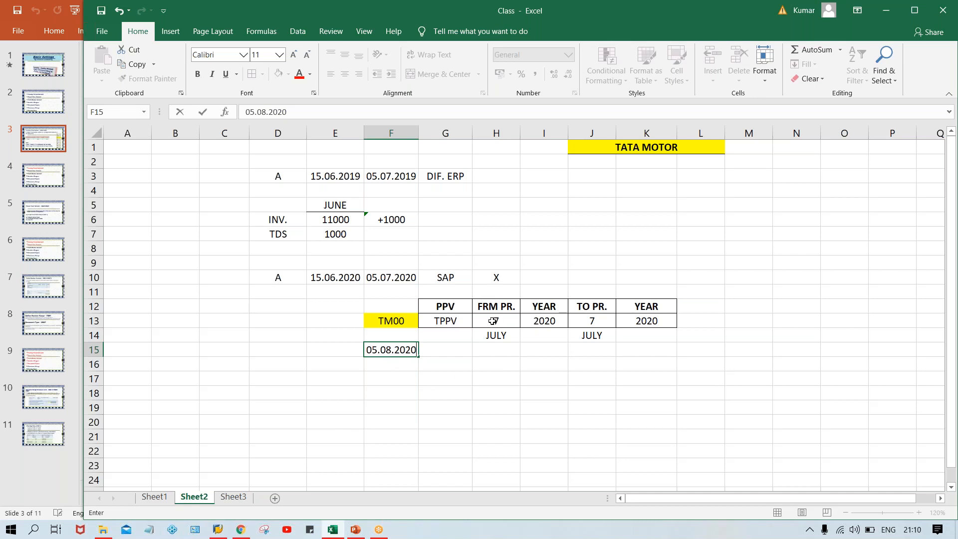
left_click(586, 322)
left_click(494, 321)
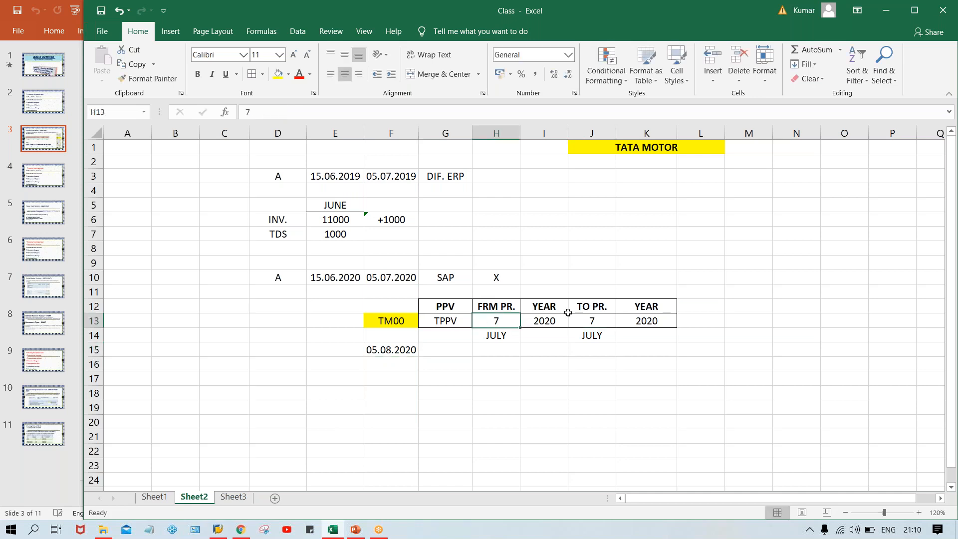
left_click(600, 320)
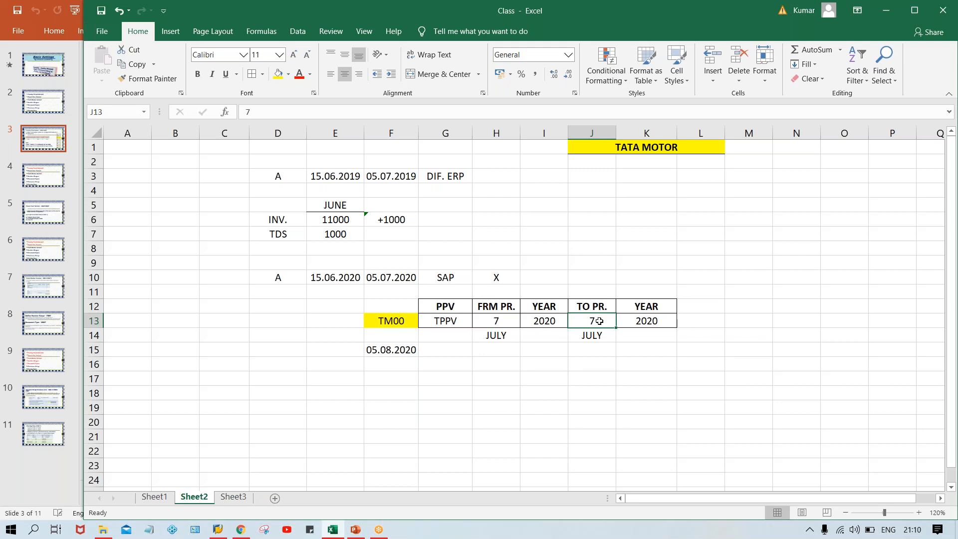
left_click(388, 346)
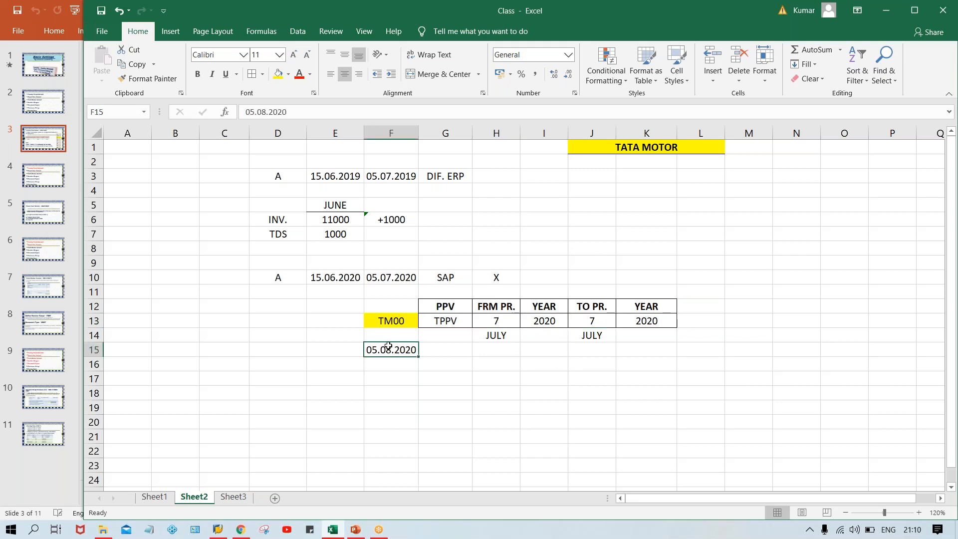
key("Delete")
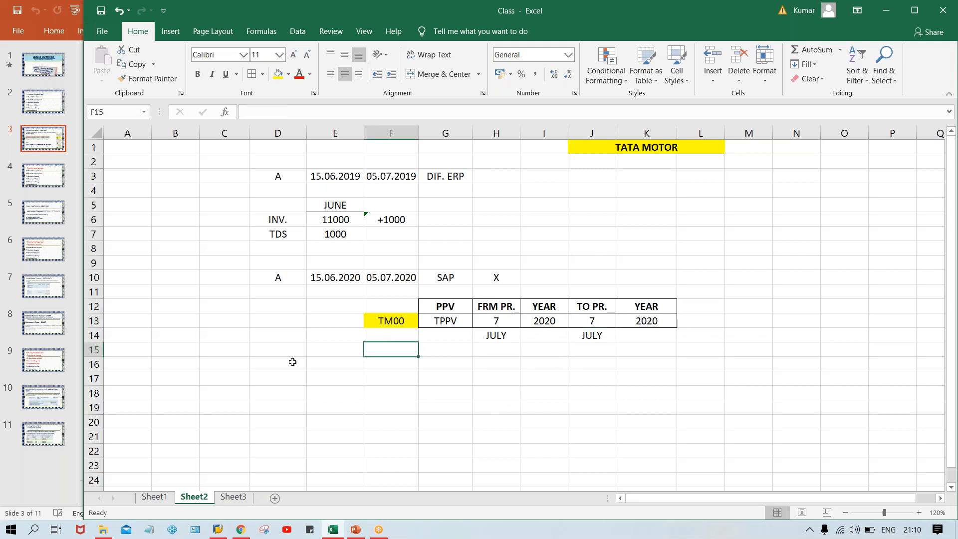
left_click(322, 276)
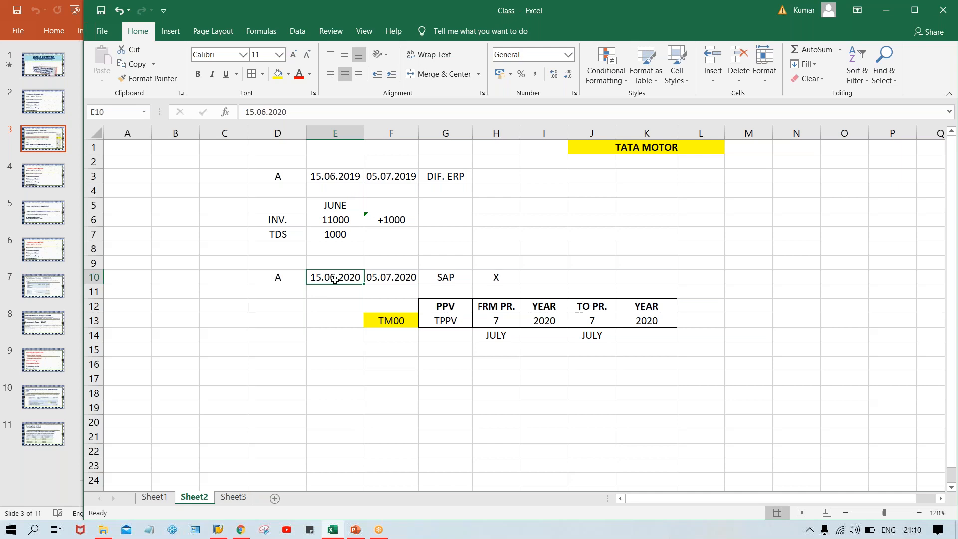
Enter OB52 in F12 above TM00 and give it a yellow fill
left_click(385, 330)
left_click(394, 320)
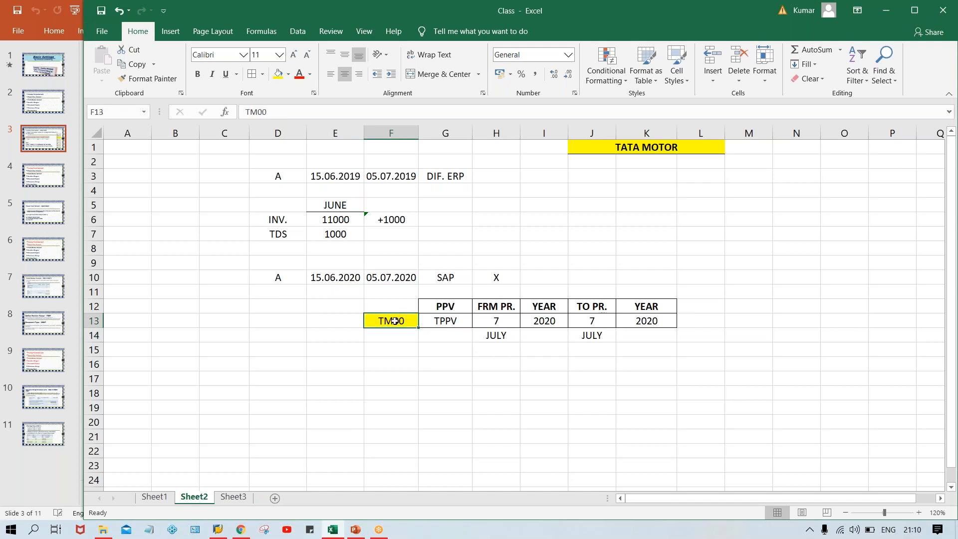
left_click(458, 319)
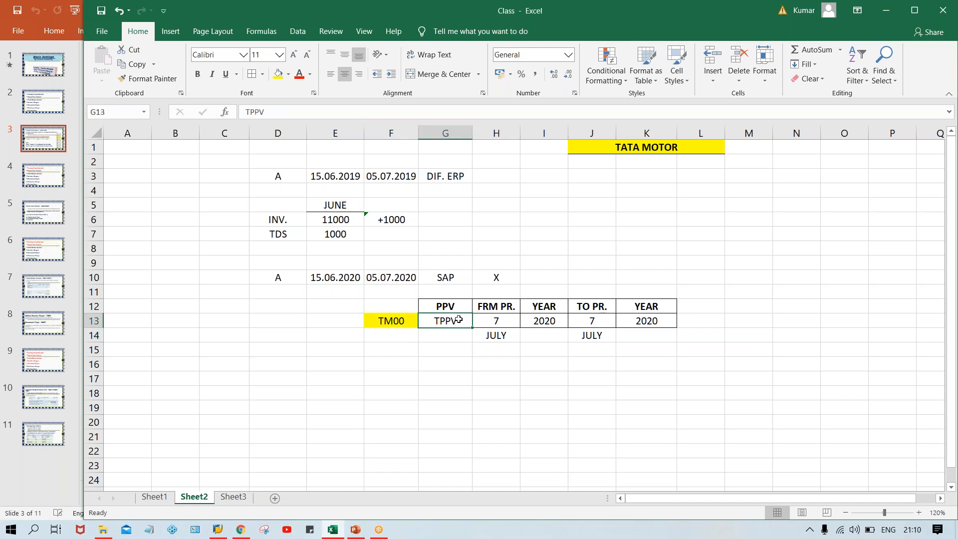
left_click(390, 302)
type("O")
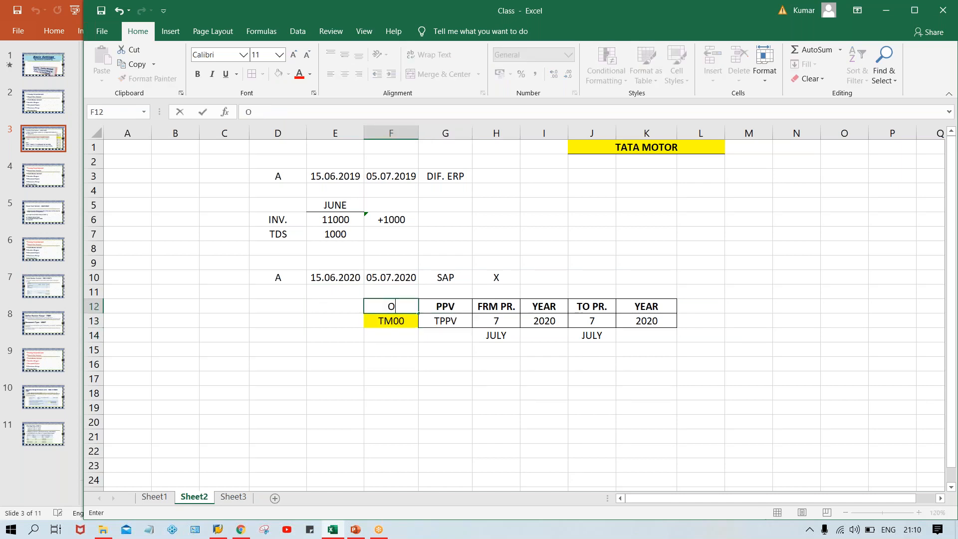
type("B52")
key("BackSpace")
type("52")
key("Return")
key("Up")
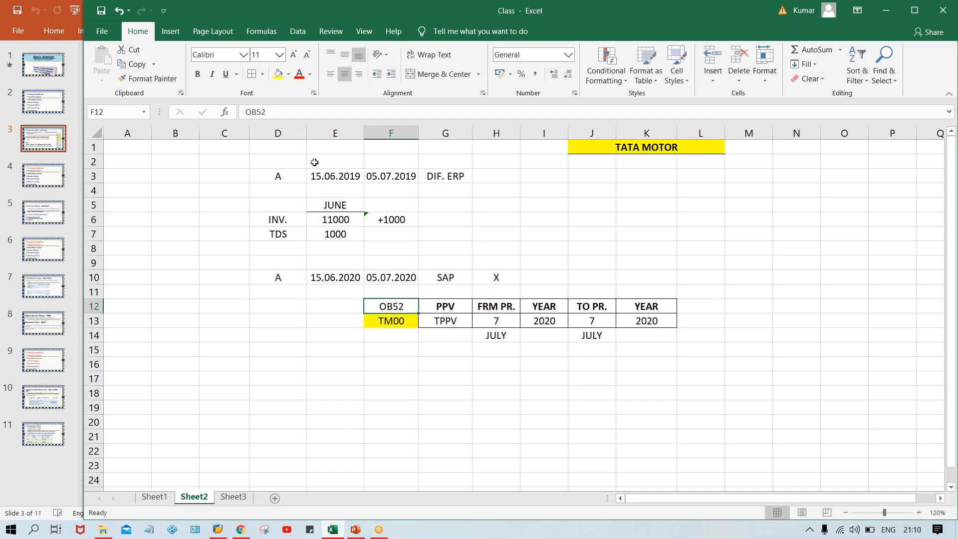
left_click(277, 75)
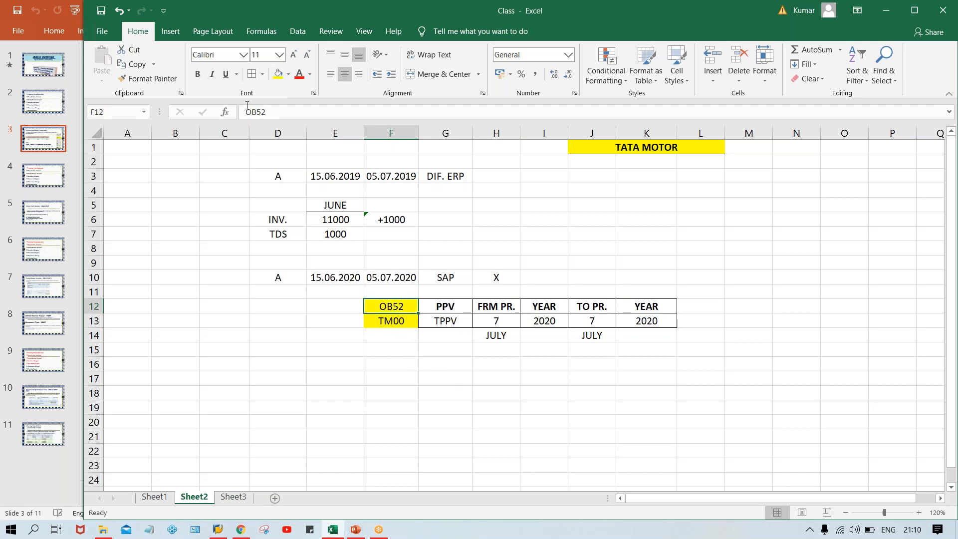
left_click(407, 420)
left_click(388, 307)
left_click(456, 310)
left_click_drag(471, 315, 644, 317)
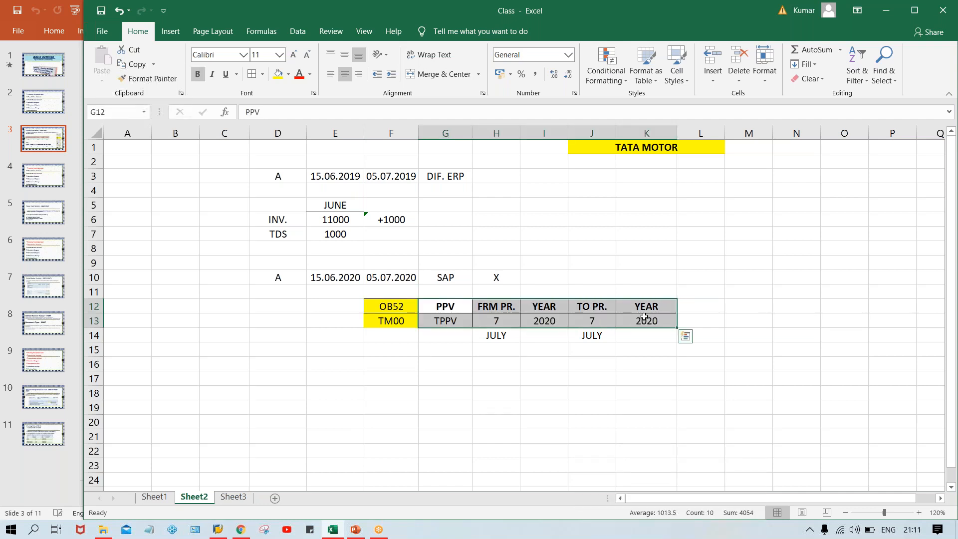
left_click(273, 276)
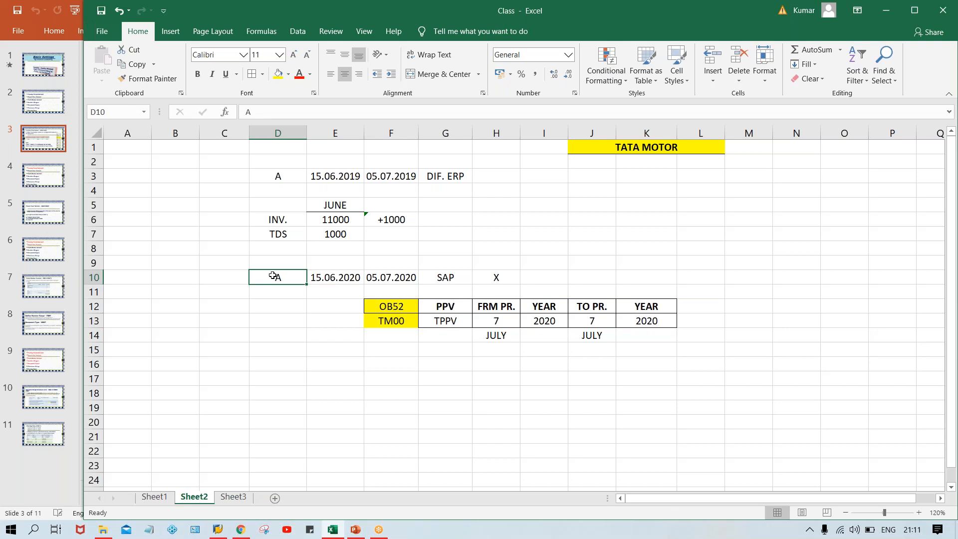
left_click(492, 324)
type("6")
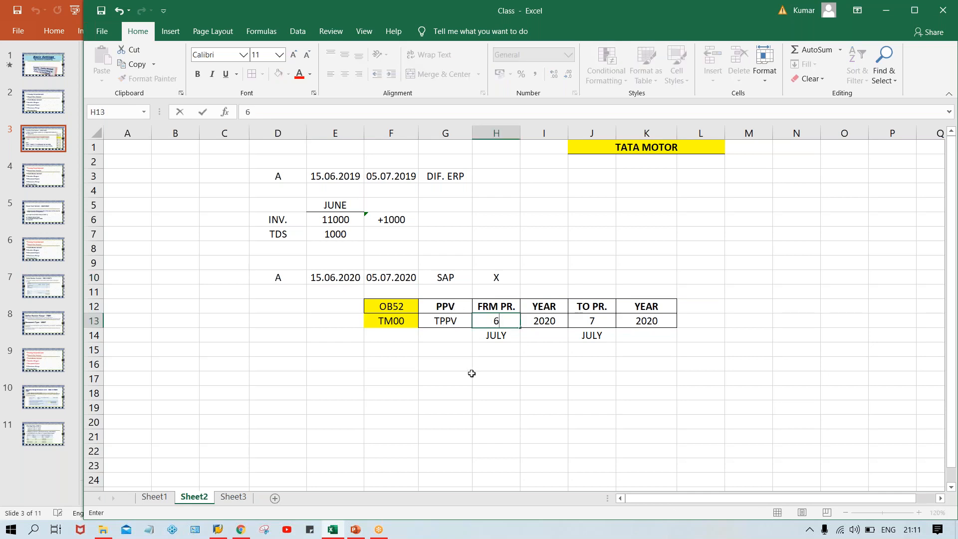
left_click(471, 373)
left_click(493, 324)
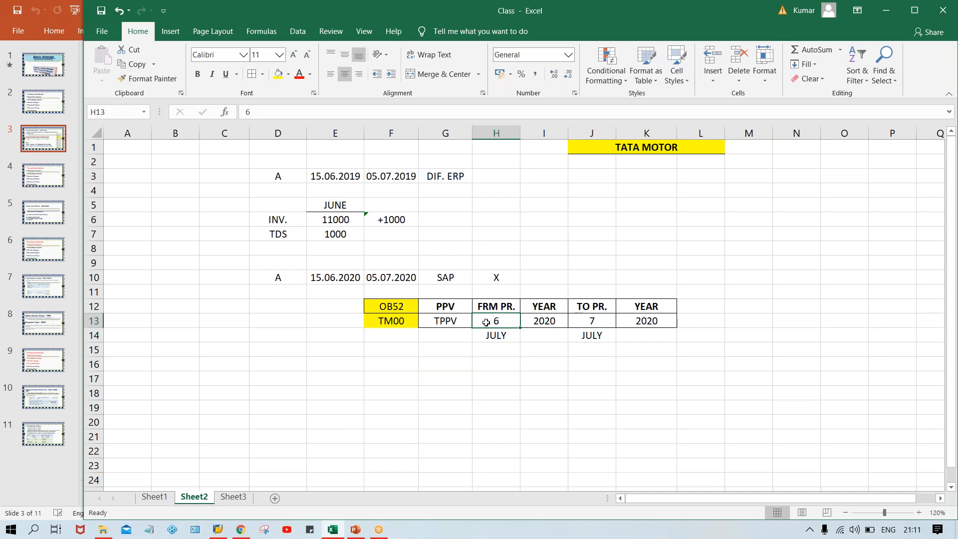
left_click(293, 279)
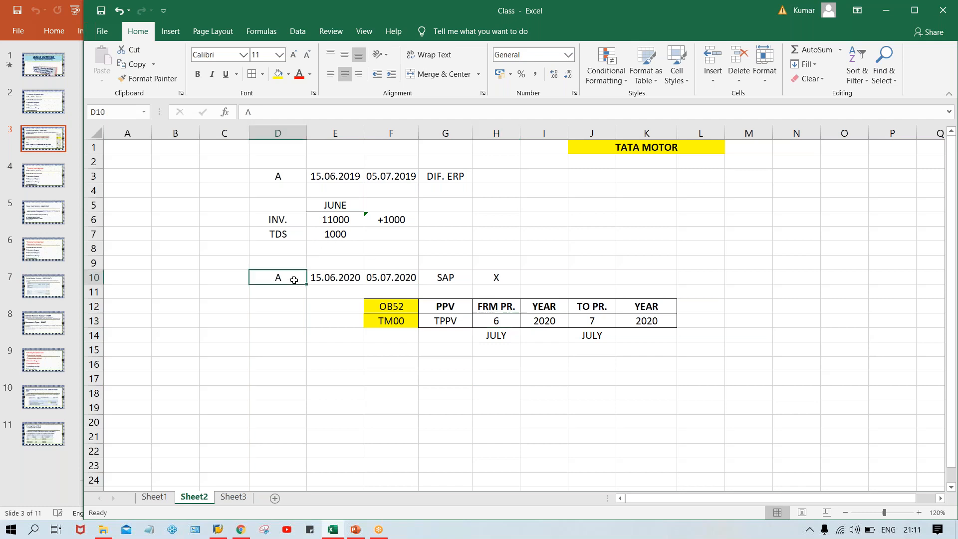
left_click(490, 326)
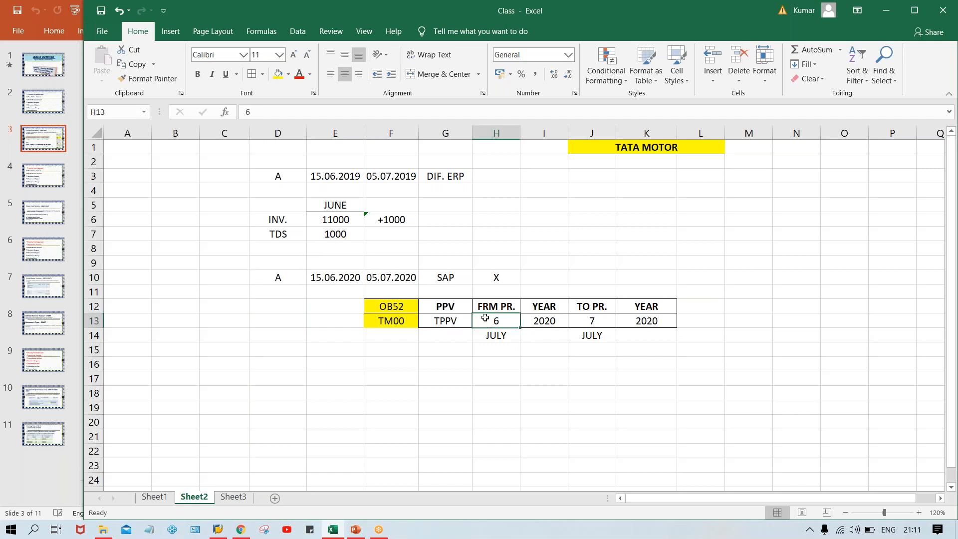
type("7")
left_click(491, 377)
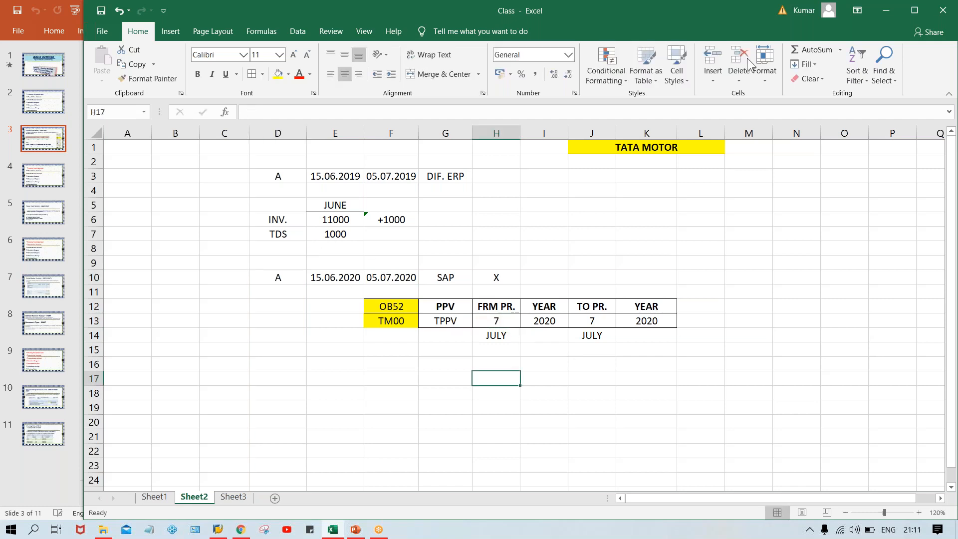
left_click(732, 63)
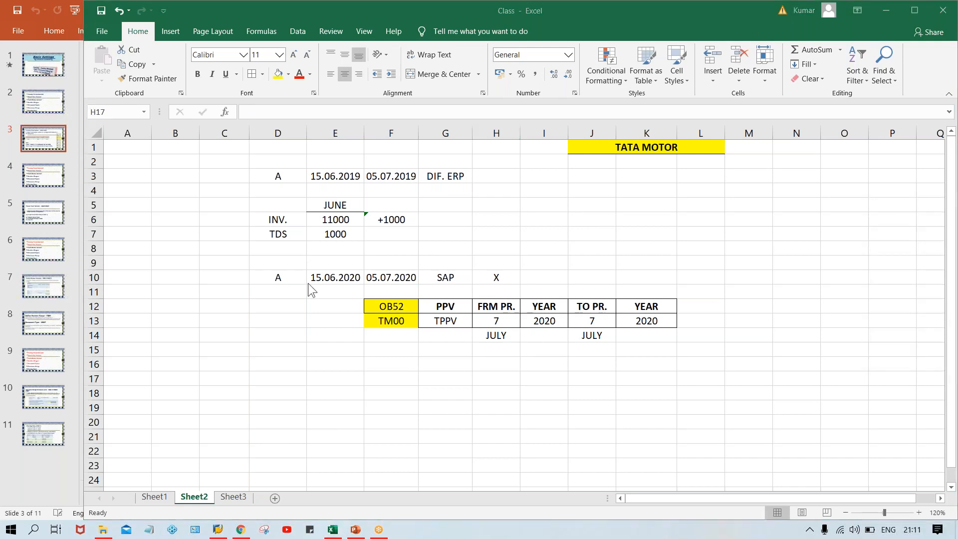
left_click(278, 278)
left_click(284, 294)
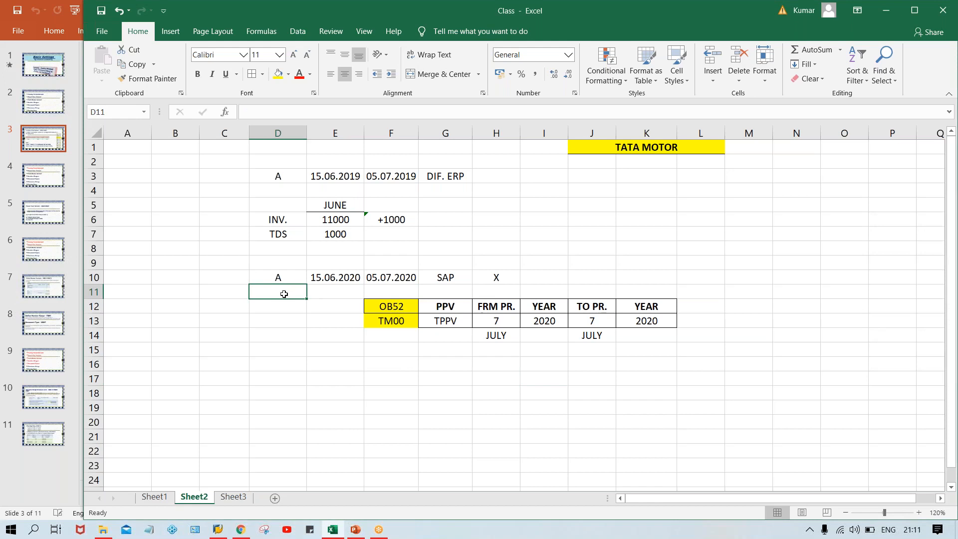
Add labels B in D11 and C in D12, then bold D10:D12
type("B")
key("Return")
type("C")
key("Return")
left_click_drag(280, 274, 279, 307)
key("ctrl+b")
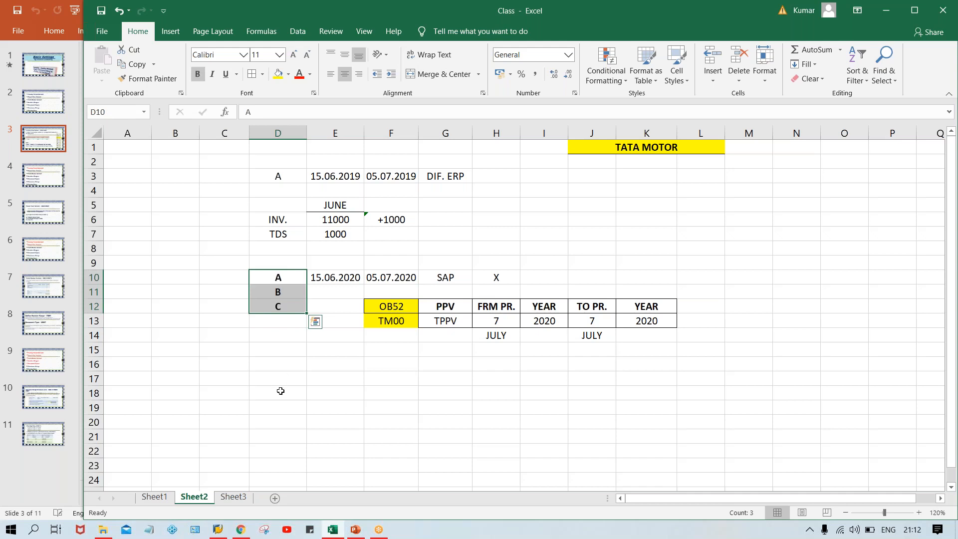
Review the dates in E10 and F10, the period values, and the A, B, C labels
left_click(288, 276)
left_click(400, 275)
left_click(337, 276)
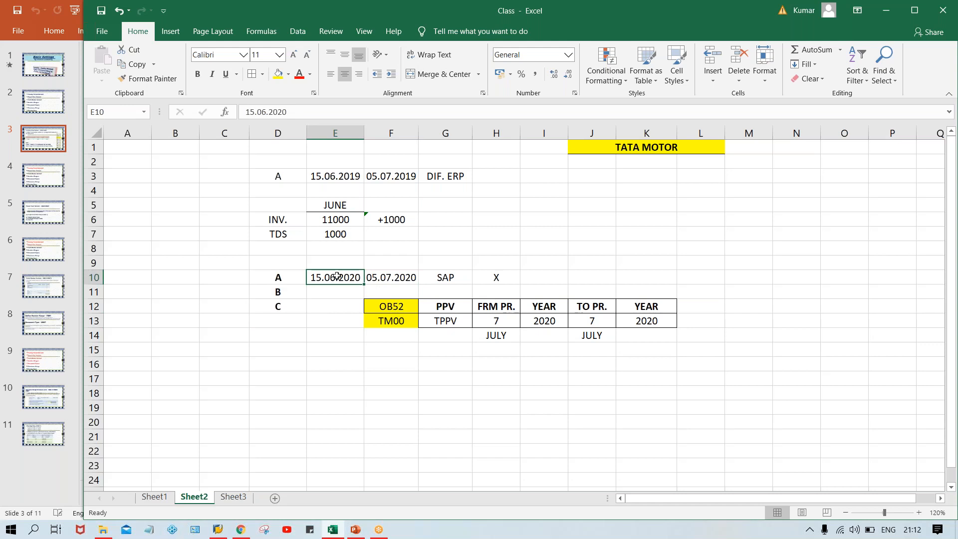
left_click(494, 327)
left_click(578, 317)
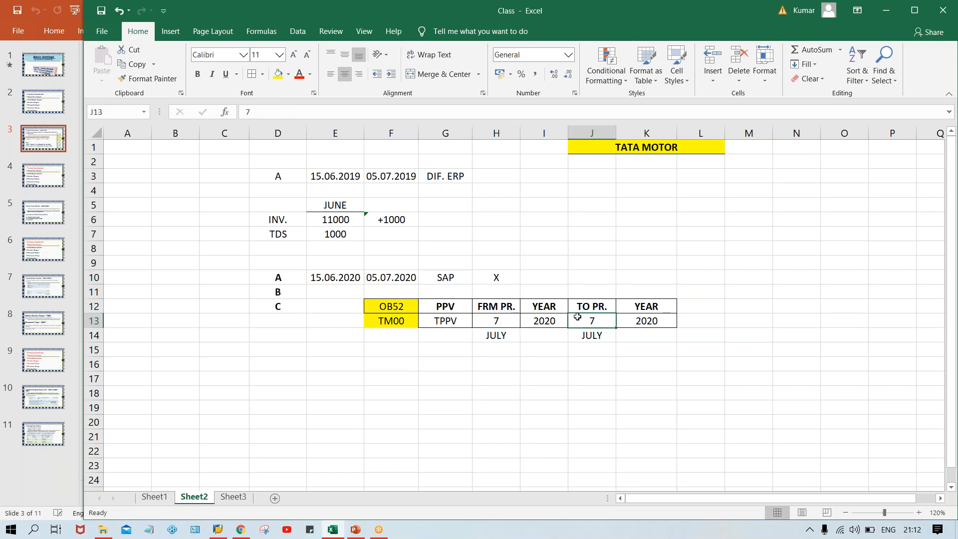
left_click(506, 322)
left_click(579, 322)
left_click(288, 279)
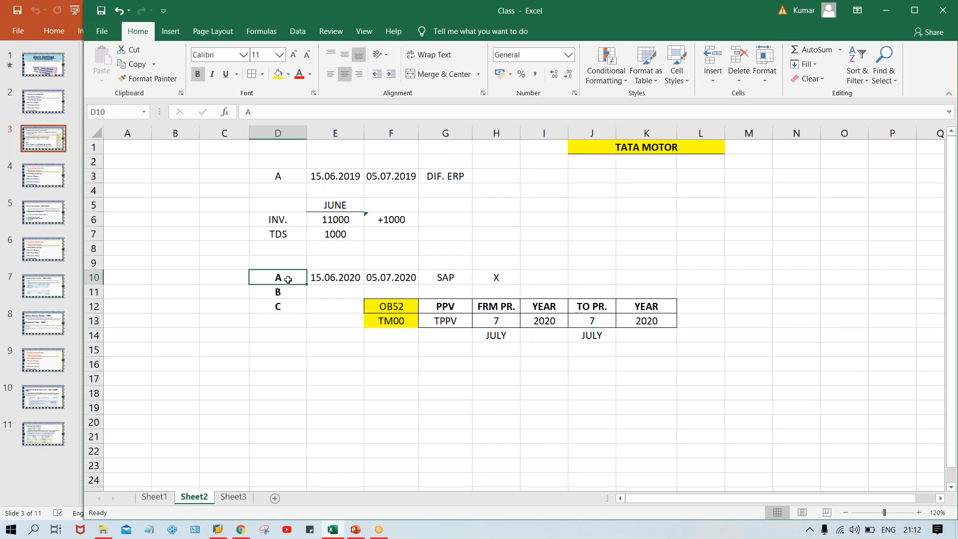
left_click(279, 292)
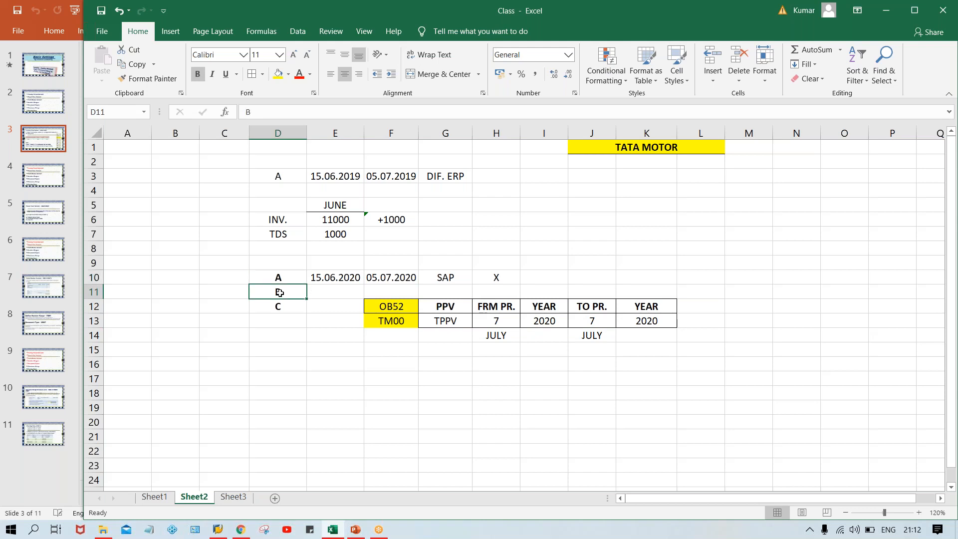
left_click(278, 306)
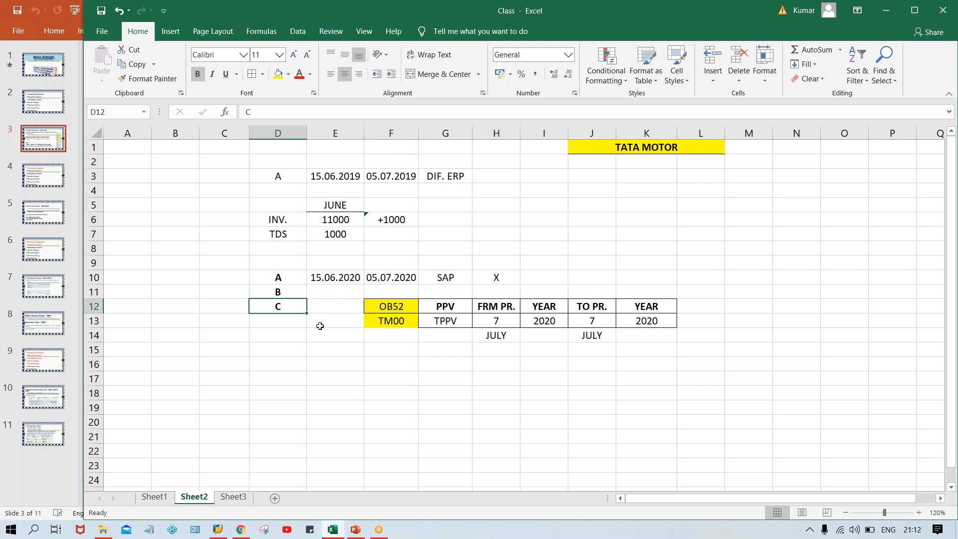
left_click(267, 291)
left_click(281, 275)
left_click(272, 296)
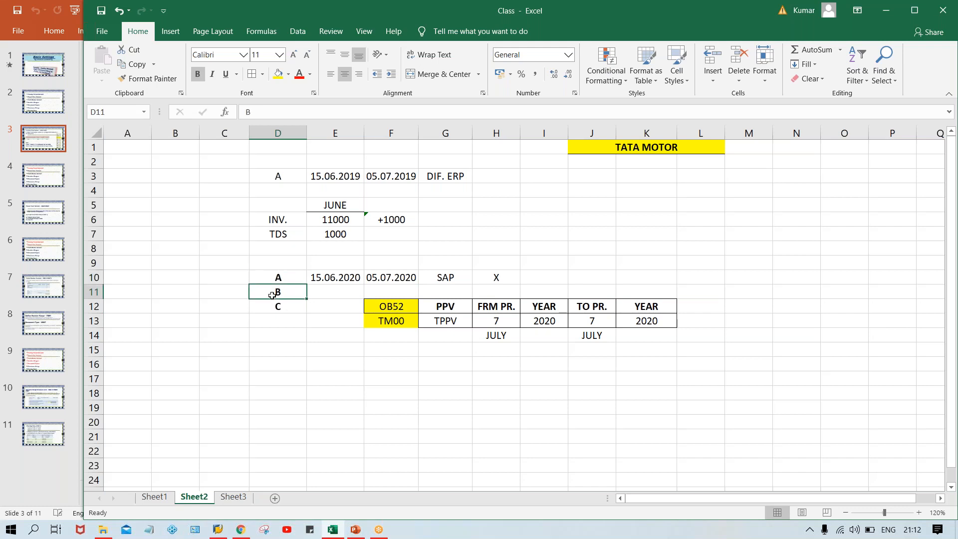
left_click(278, 310)
left_click(288, 290)
left_click(316, 289)
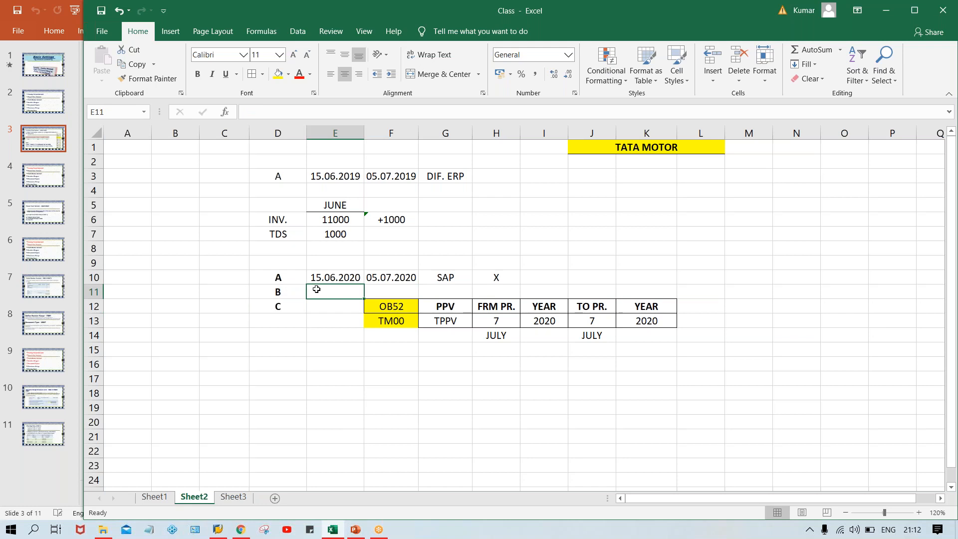
type("20.06")
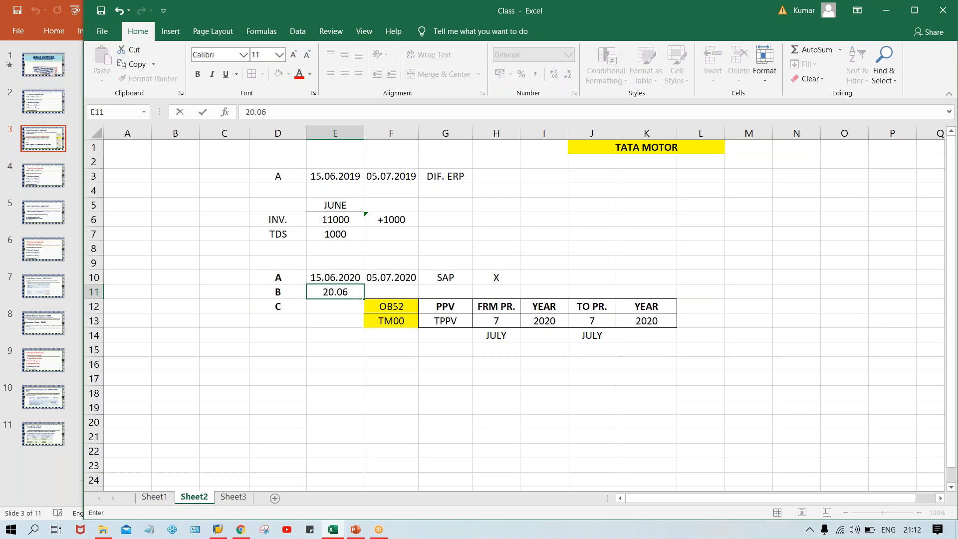
type(".2020")
key("Return")
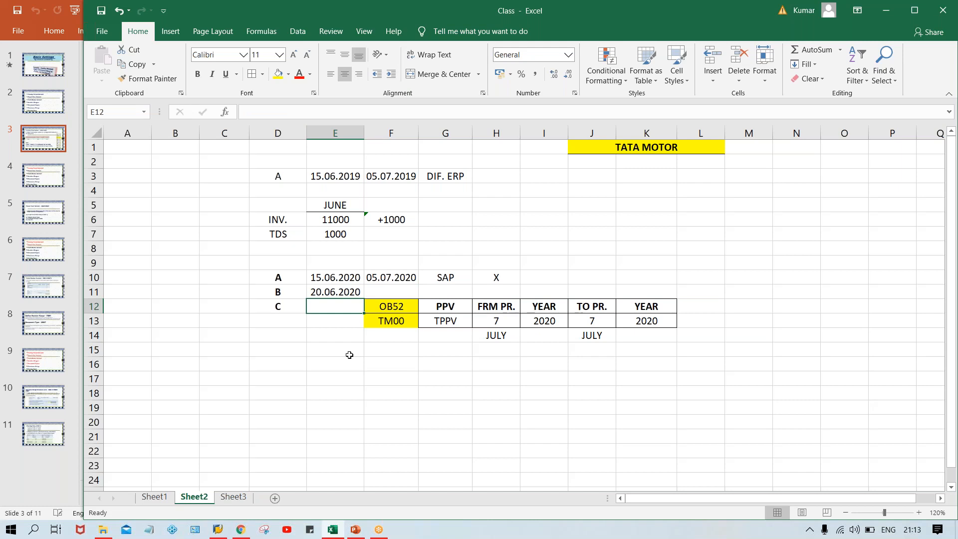
type("22.06.")
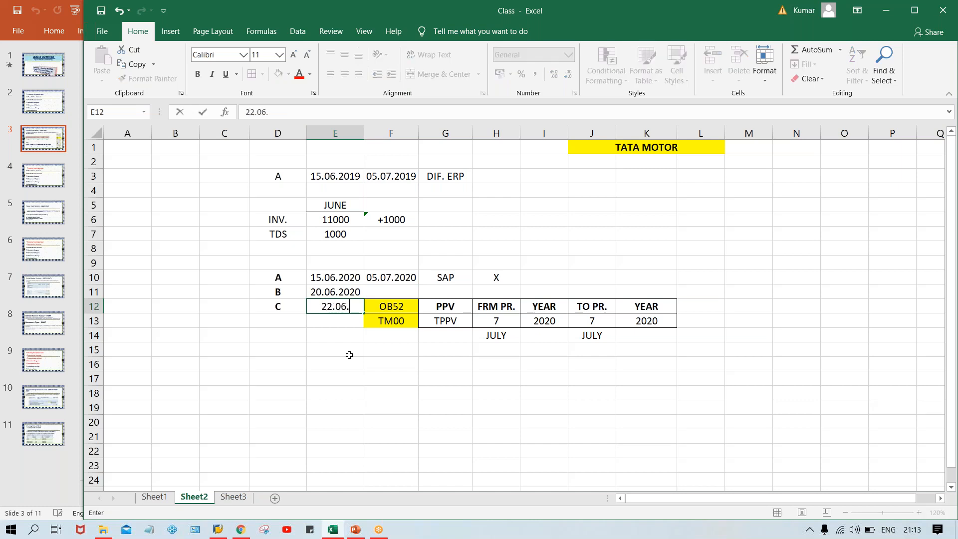
type("2020")
key("Return")
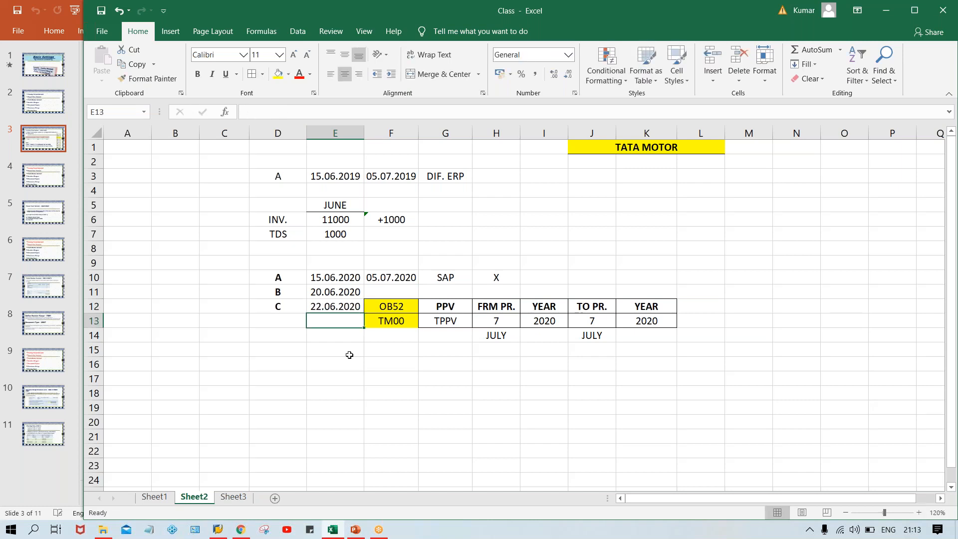
left_click(290, 279)
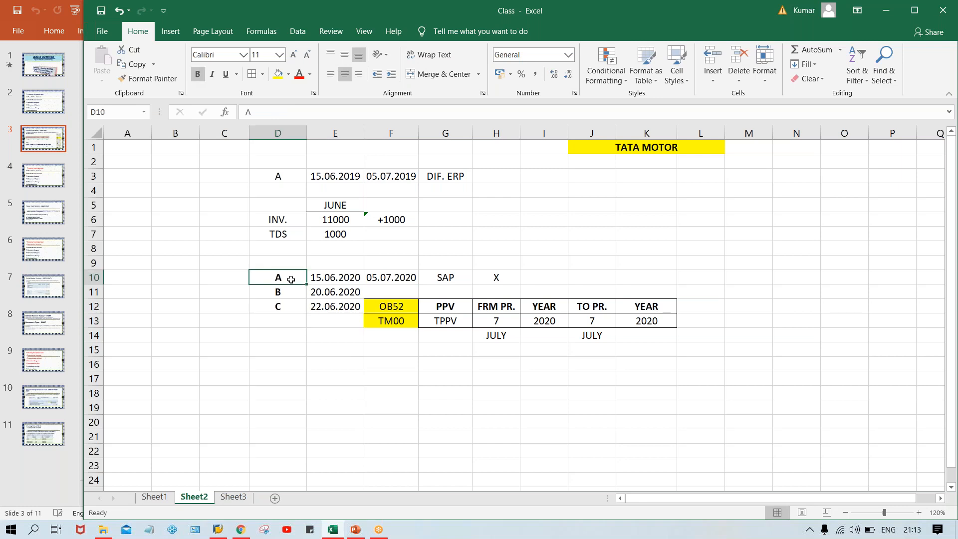
left_click(349, 274)
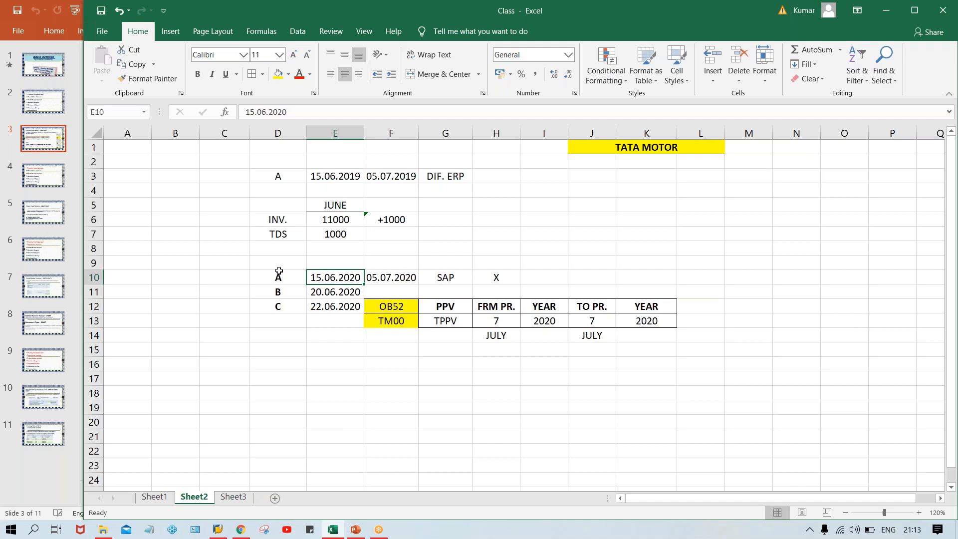
Set the from-period in H13 to 6 labelled JUNE, then select the dates in column E
left_click(482, 320)
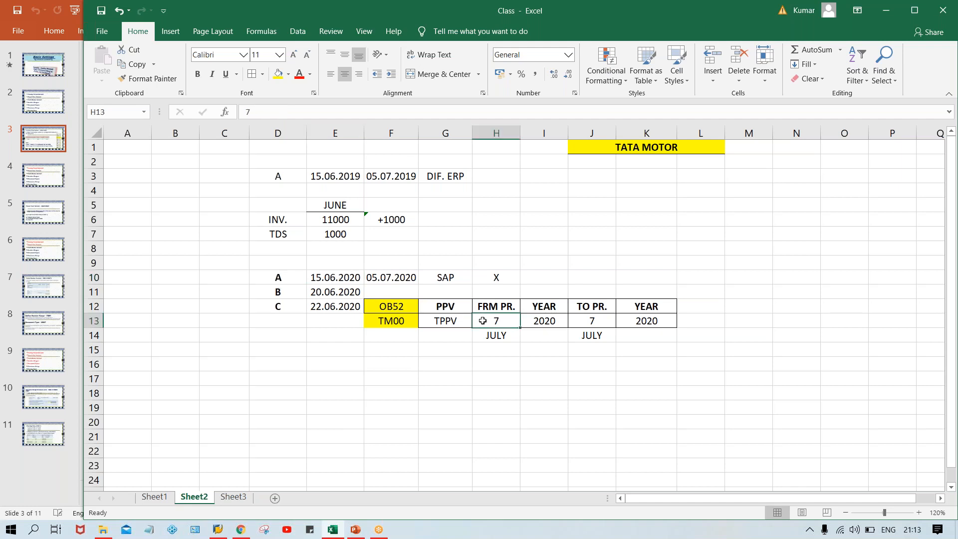
type("6")
key("Return")
key("Up")
left_click(501, 336)
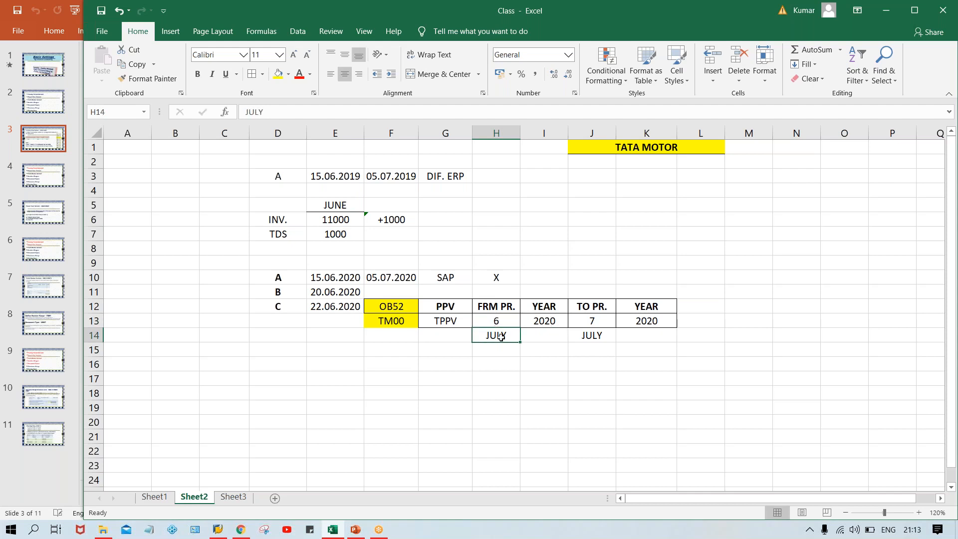
type("JUNE")
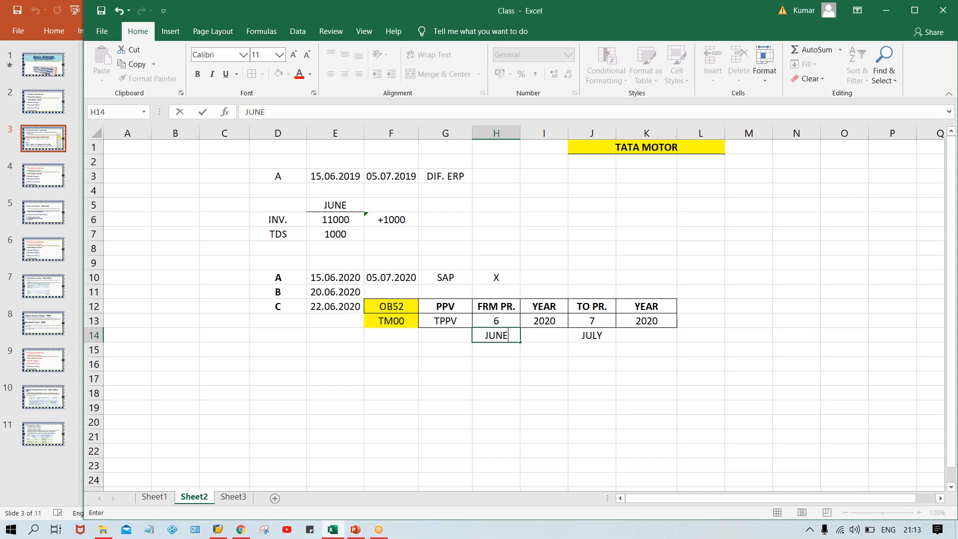
key("Return")
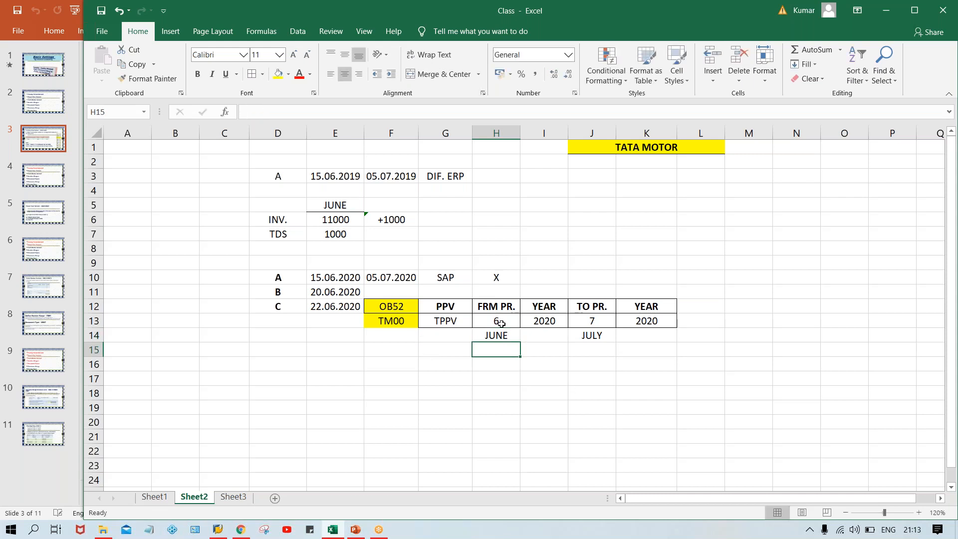
left_click(296, 274)
left_click_drag(337, 278, 341, 316)
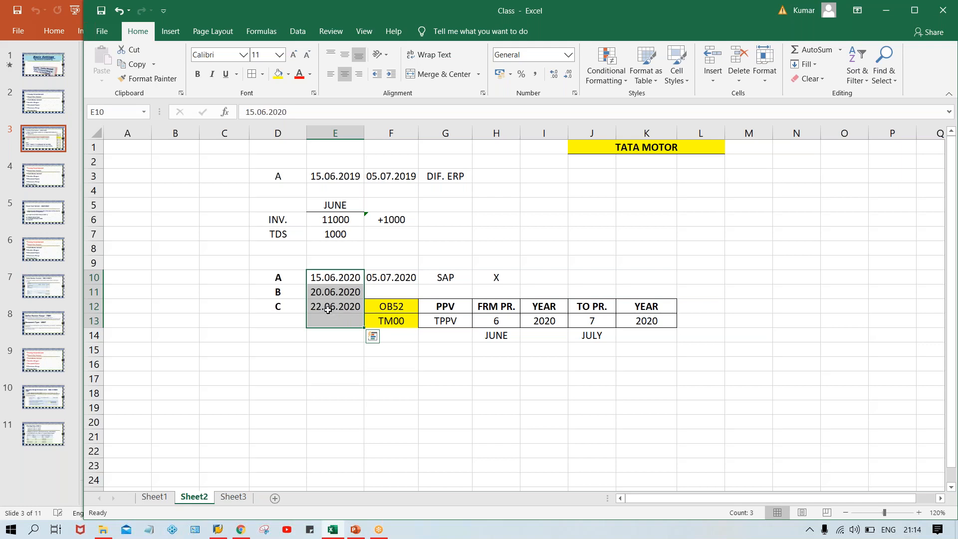
left_click(339, 275)
left_click_drag(291, 279, 314, 280)
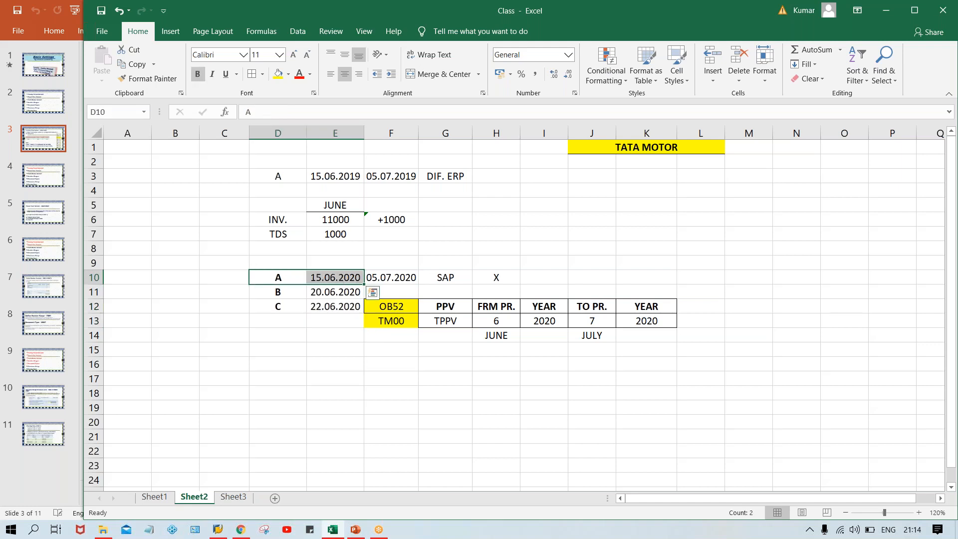
left_click_drag(329, 293, 329, 318)
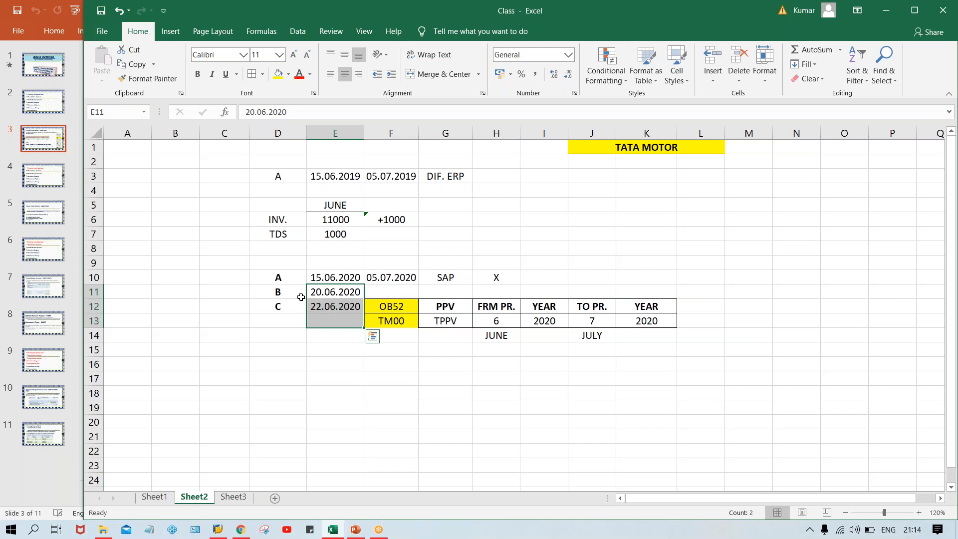
left_click(282, 295)
left_click(278, 313)
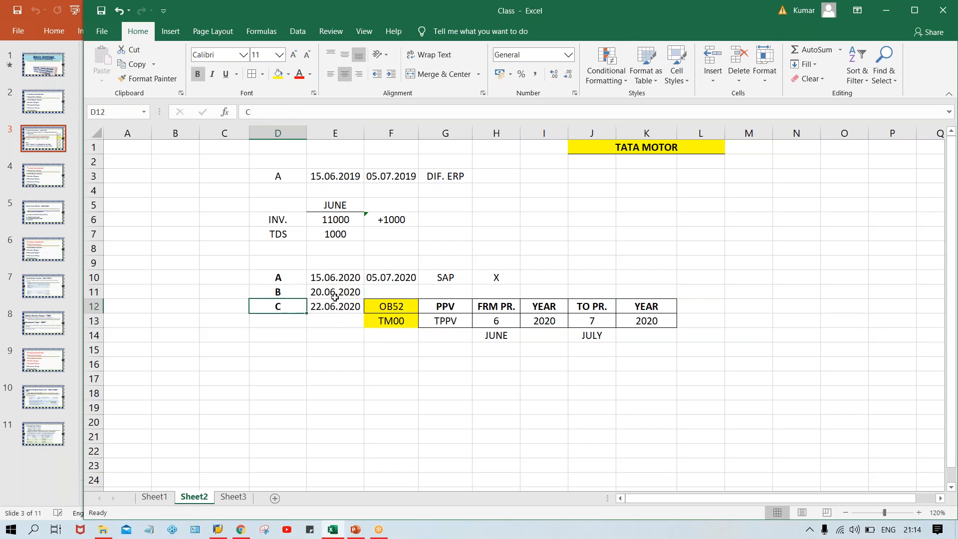
left_click(285, 279)
left_click(331, 280)
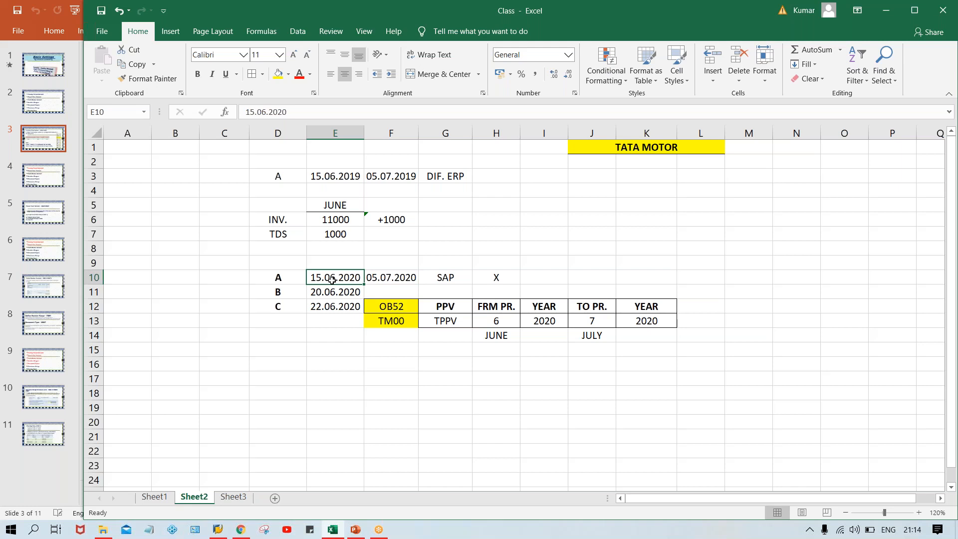
left_click(276, 278)
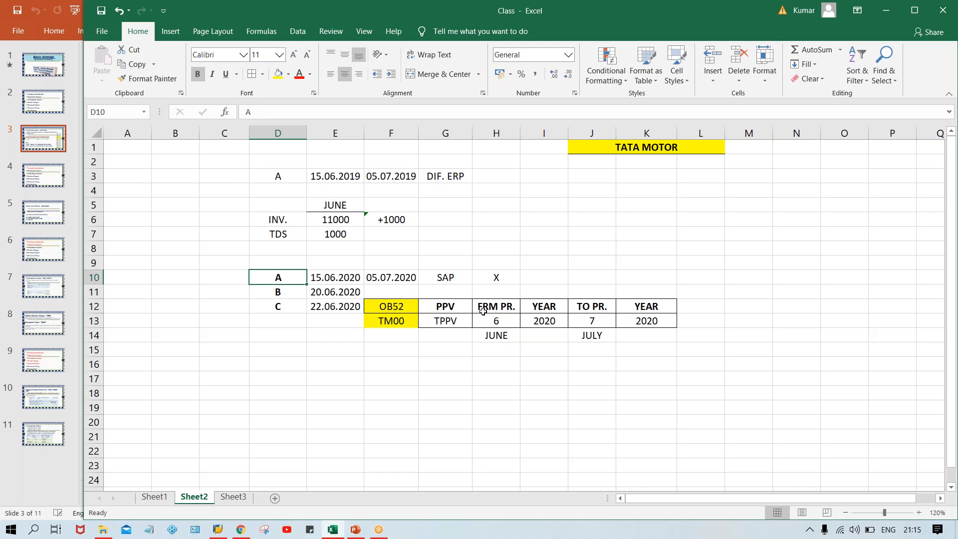
left_click(483, 316)
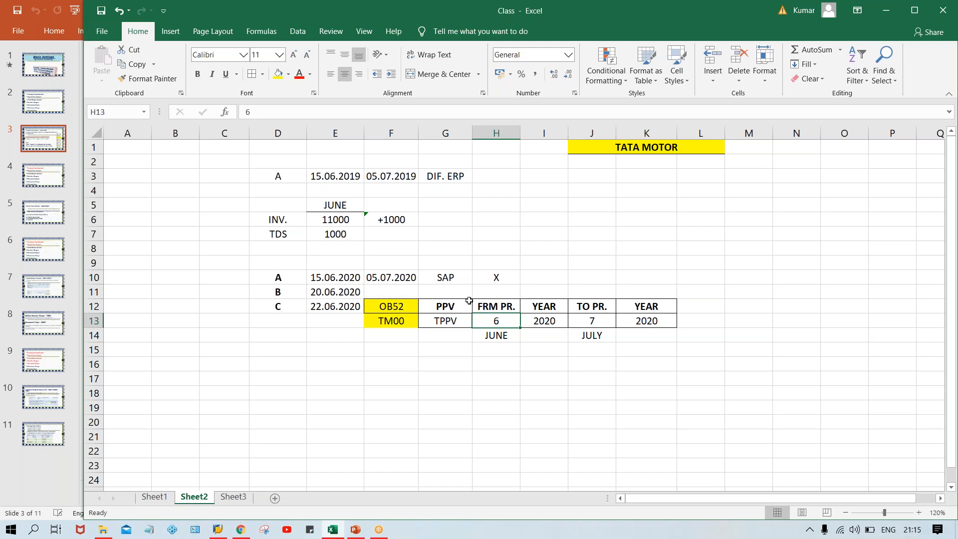
left_click(455, 307)
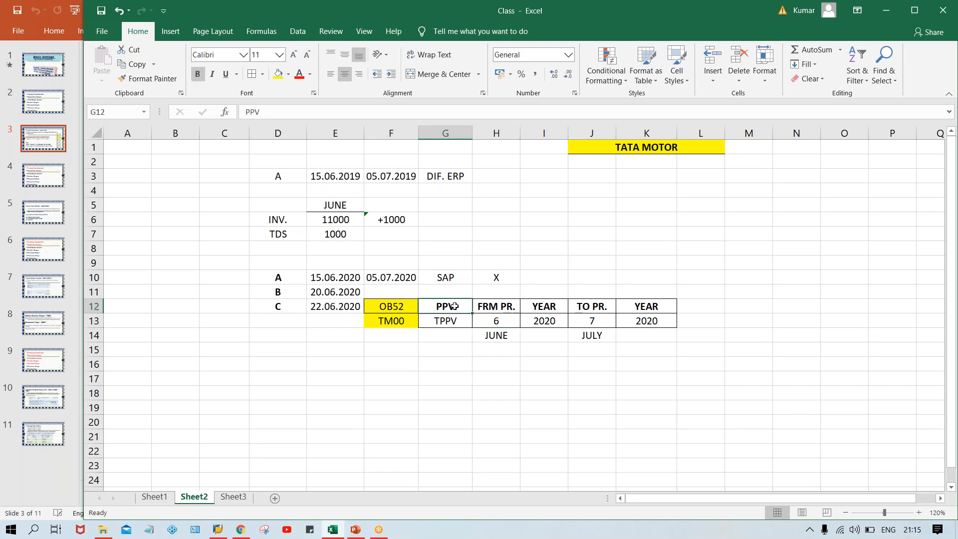
Copy the period block H12:K13 and paste it into L12:O13
left_click_drag(497, 306, 647, 314)
key("ctrl+c")
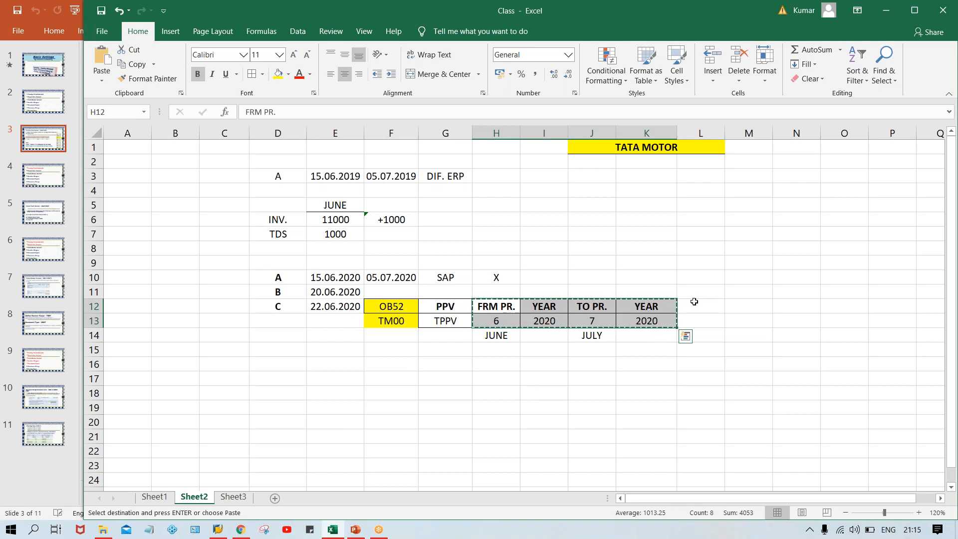
left_click(694, 302)
key("ctrl+v")
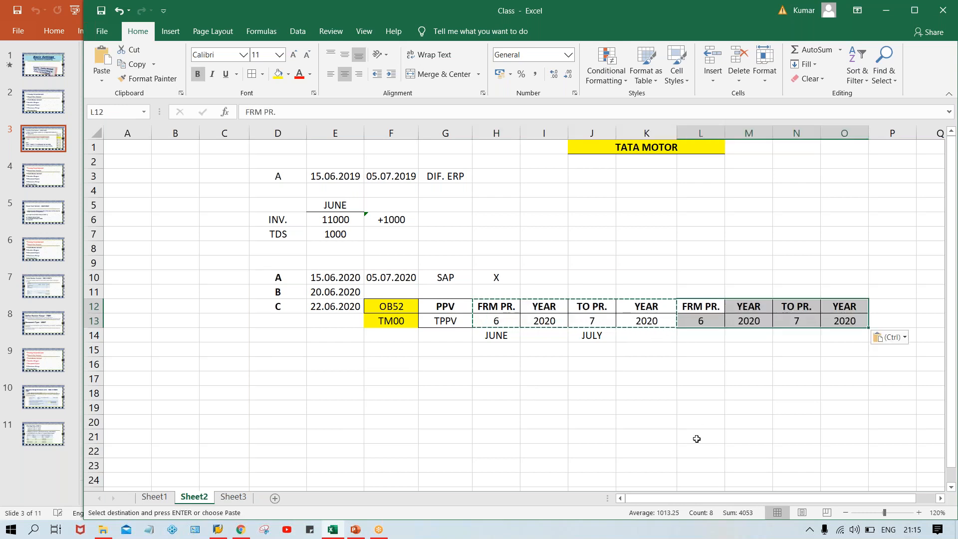
left_click(703, 310)
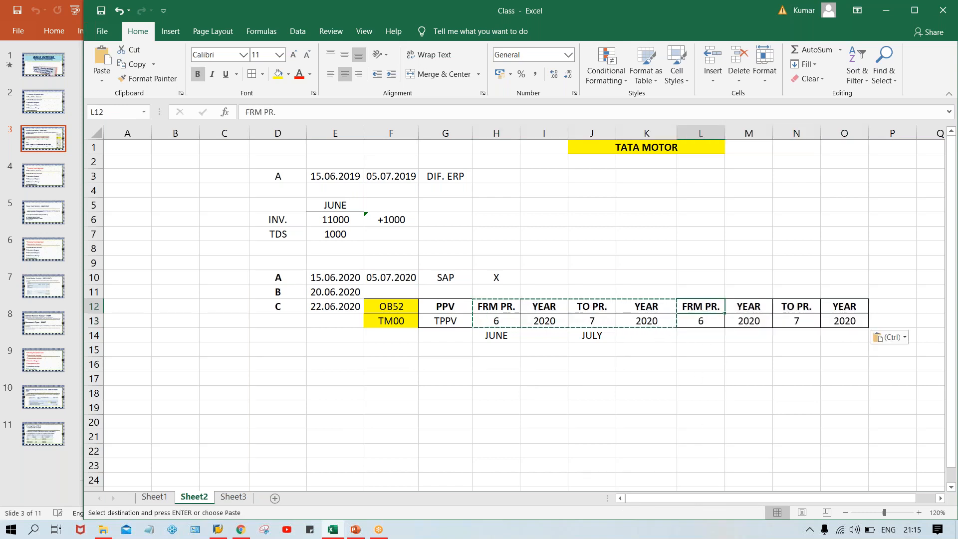
left_click(513, 311)
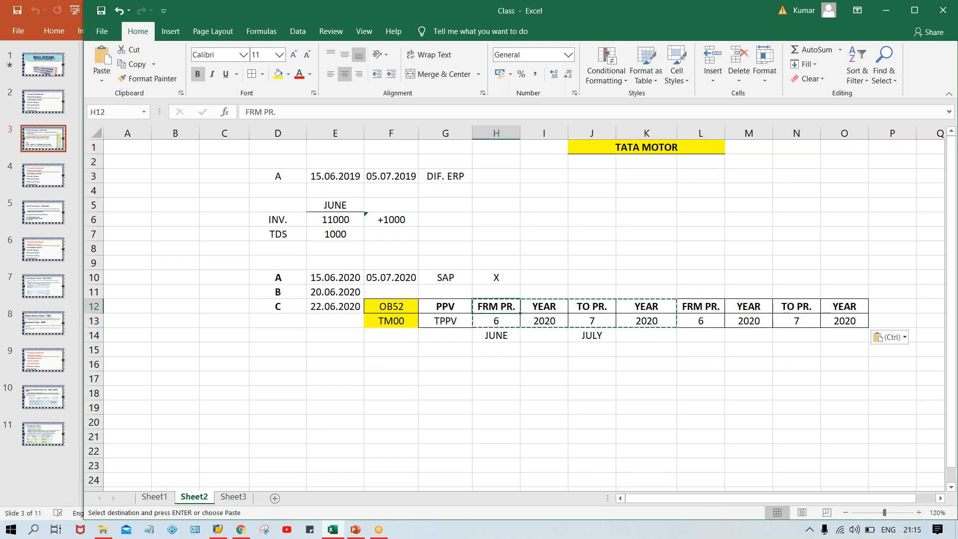
double_click(549, 352)
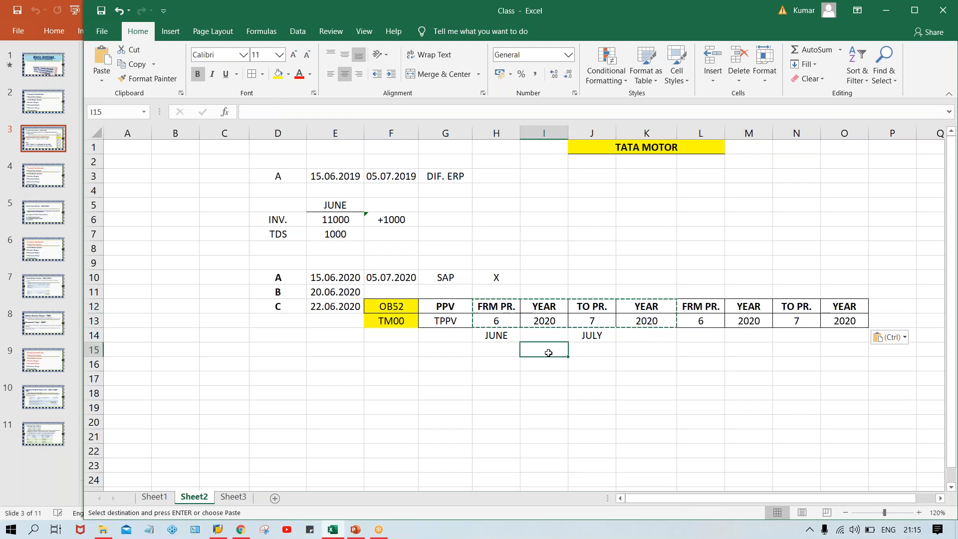
left_click(582, 360)
Rename the period headers to FRM PR.1 in H12 and FRM PR.2 in L12
left_click_drag(493, 306, 830, 323)
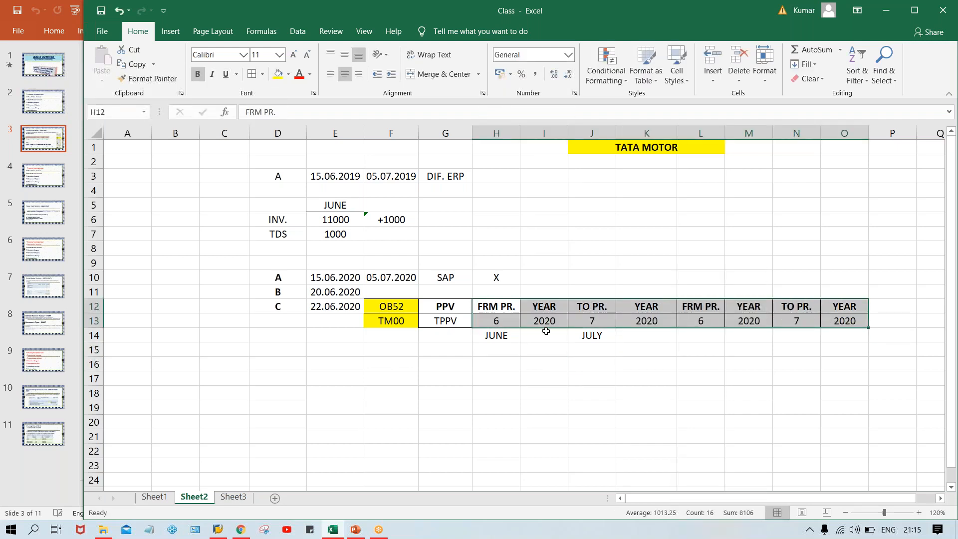
double_click(515, 308)
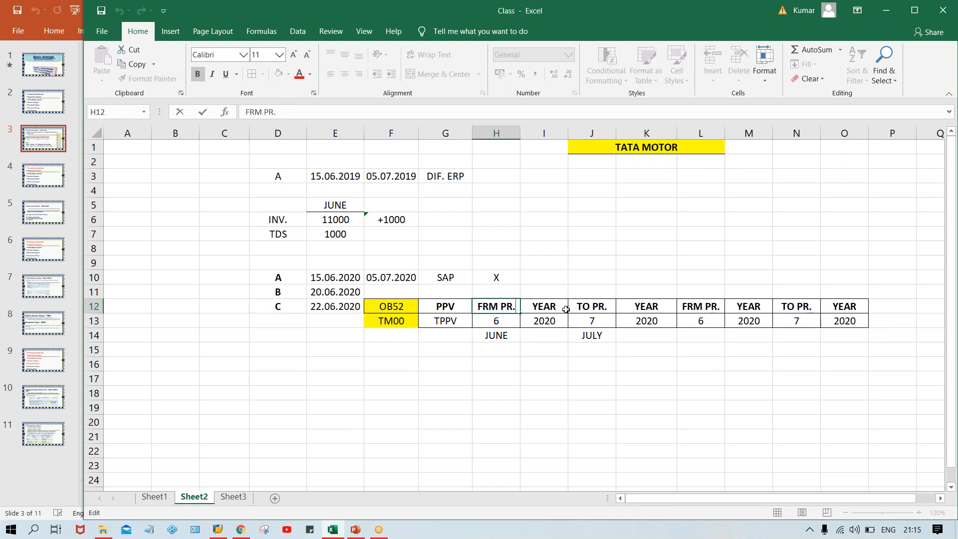
type("1")
left_click(608, 309)
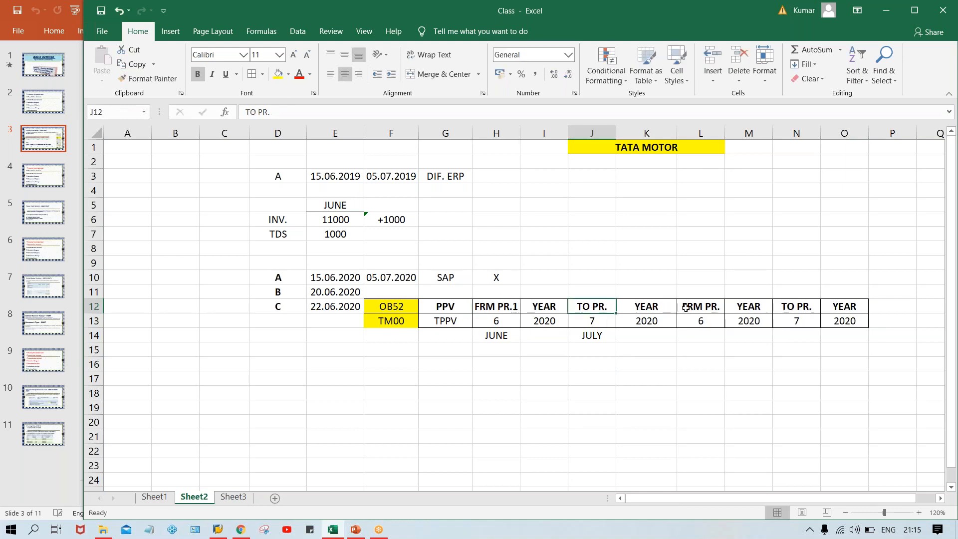
double_click(719, 308)
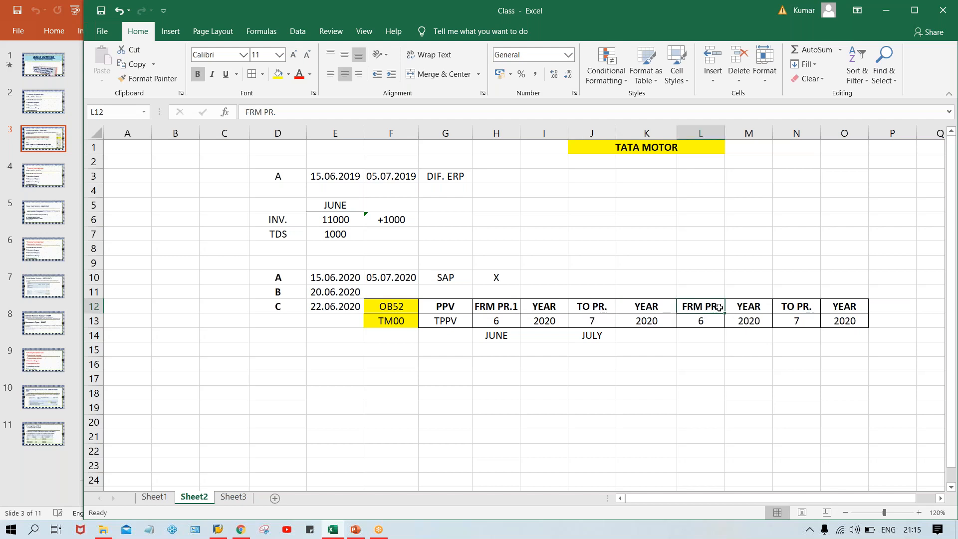
type("2")
key("Return")
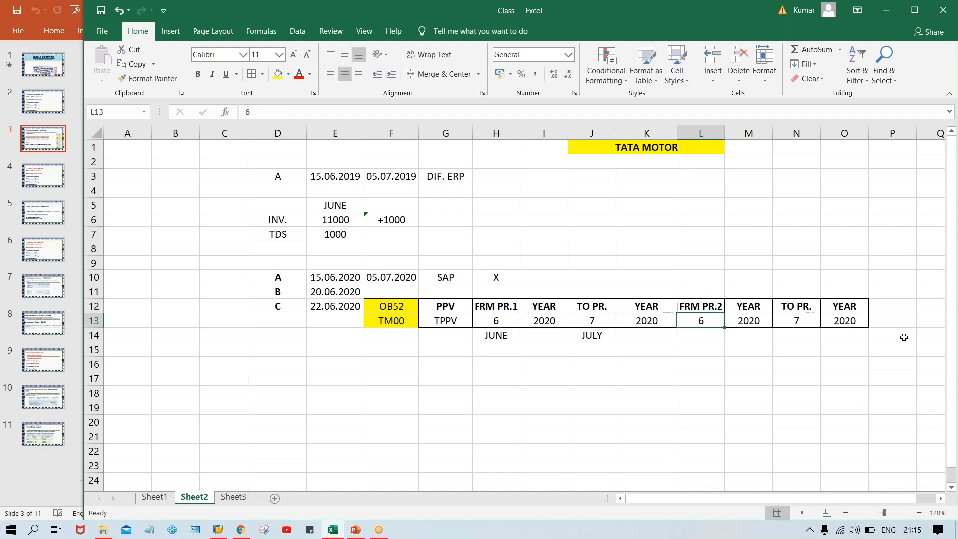
Make the first period block H12:K13 bold
mouse_move(508, 301)
left_mouse_down()
mouse_move(643, 319)
mouse_move(651, 311)
left_mouse_up()
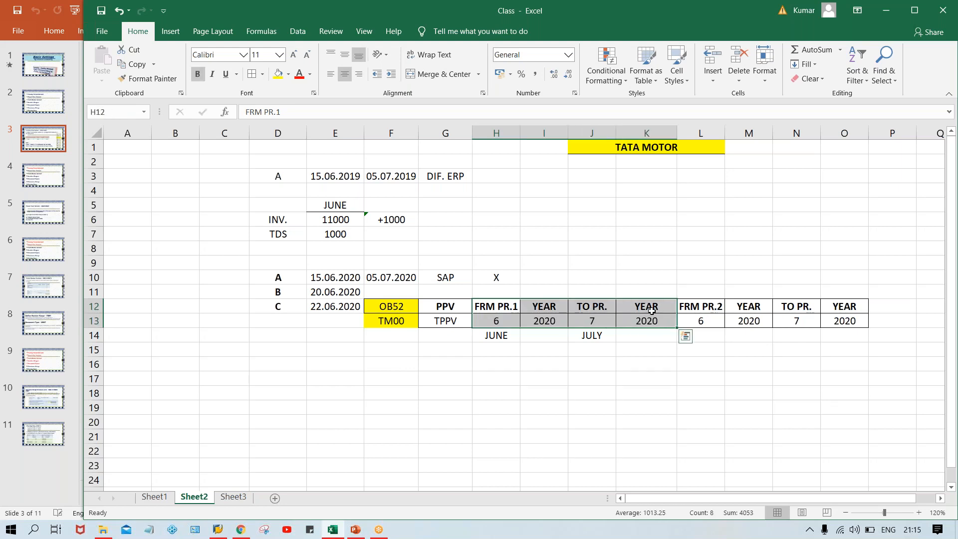
key("ctrl+b")
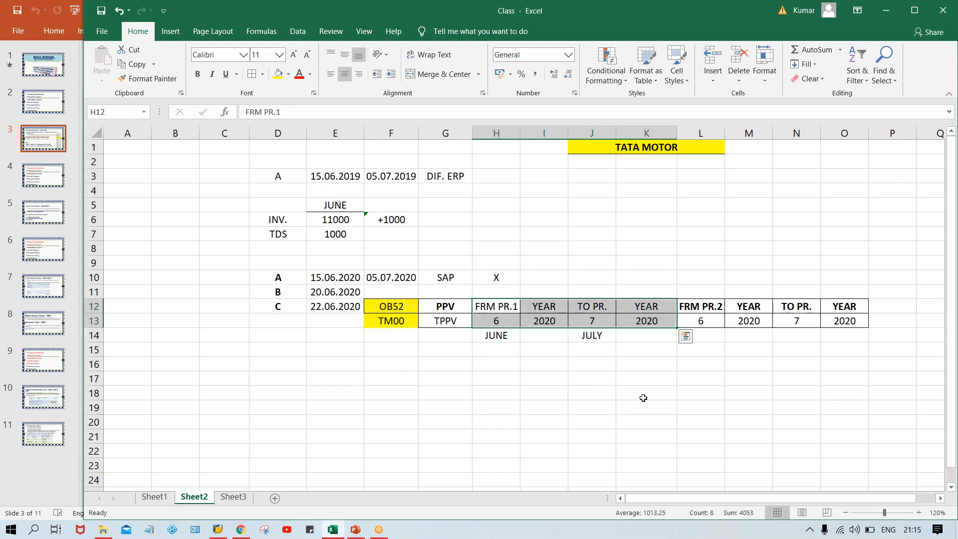
key("ctrl+b")
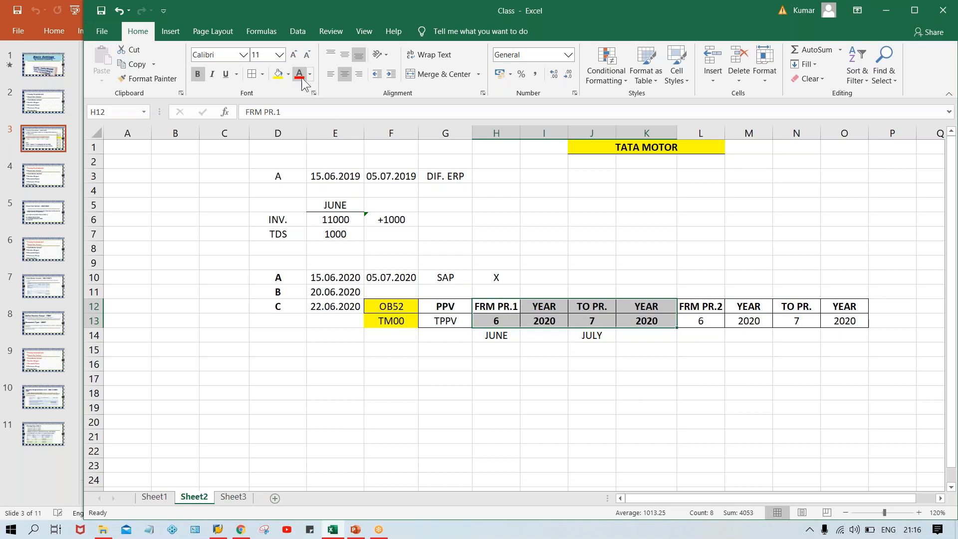
Turn the first period block's text red and change its start period in H13 to 7
left_click(299, 74)
left_click(573, 412)
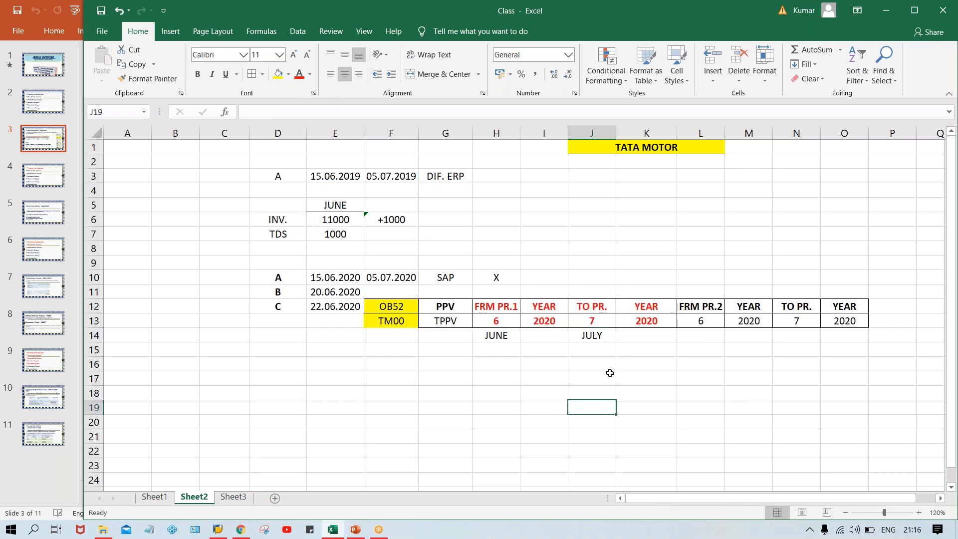
left_click(499, 308)
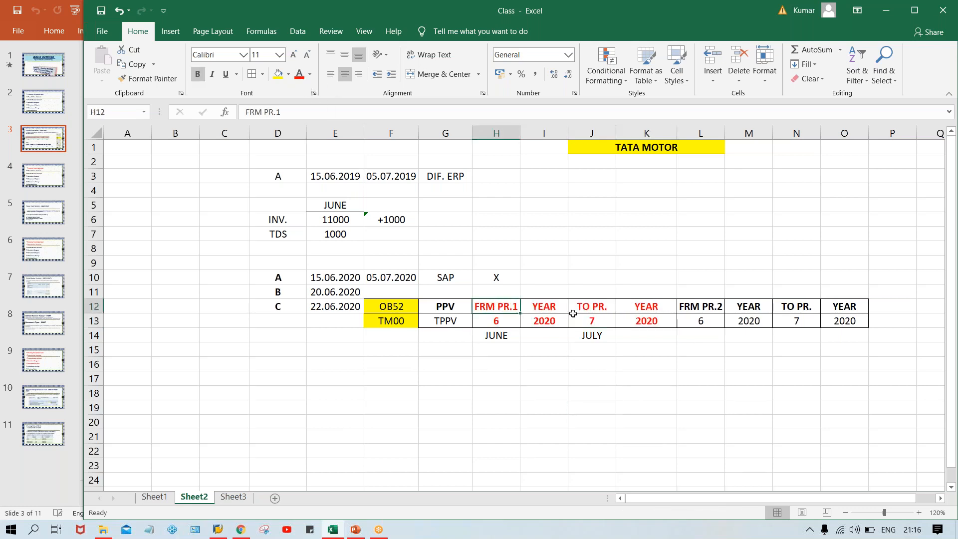
left_click(501, 320)
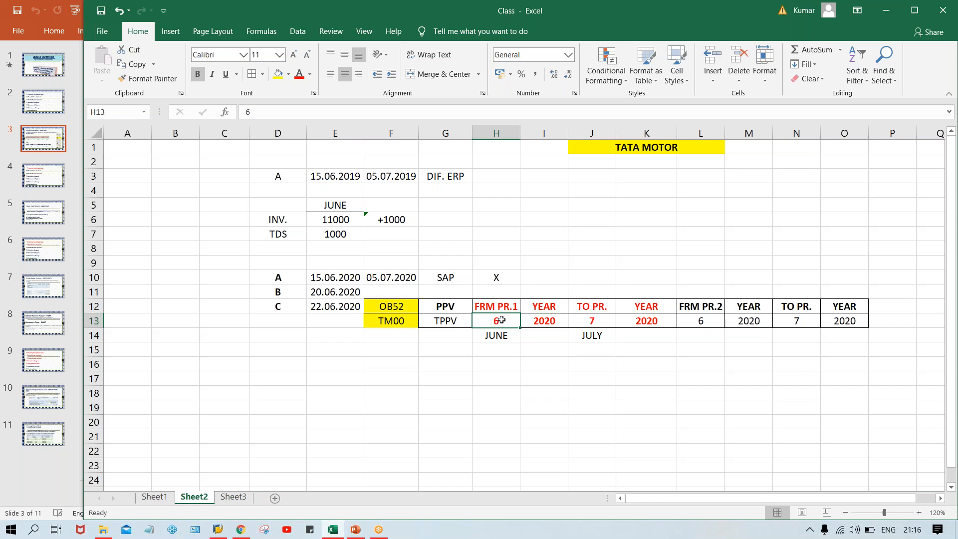
type("7")
left_click(501, 396)
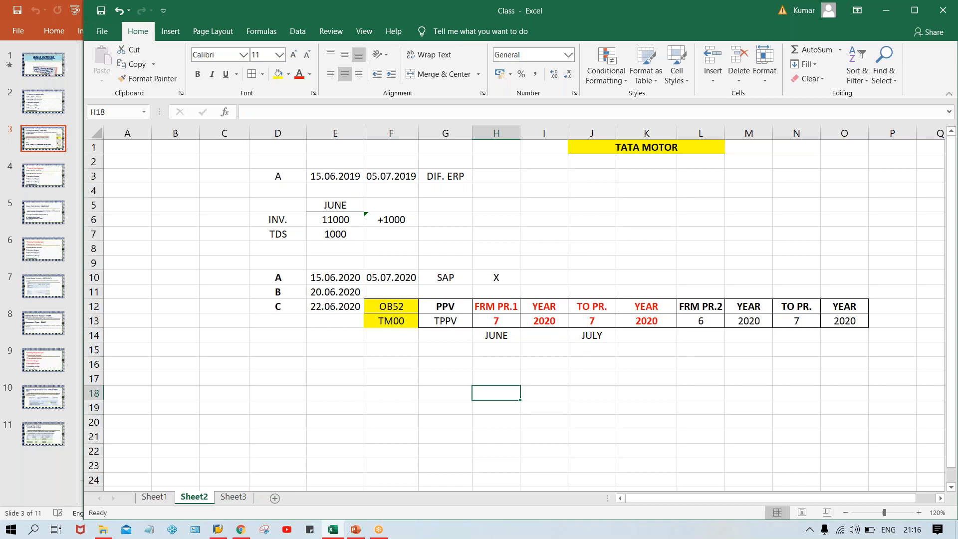
Enter a bold 'ATH GRP.' heading in cell P12
left_click(893, 307)
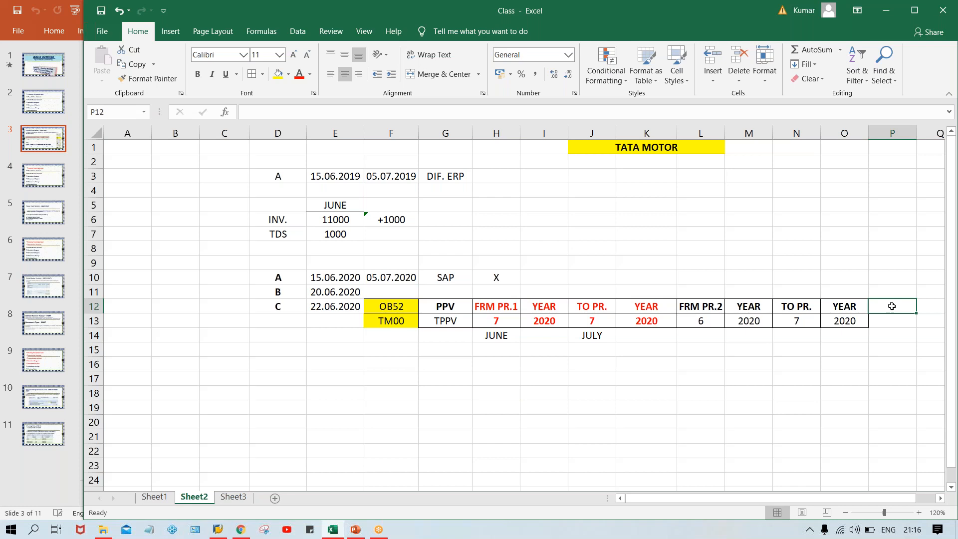
type("AUTH")
key("BackSpace")
key("BackSpace")
key("BackSpace")
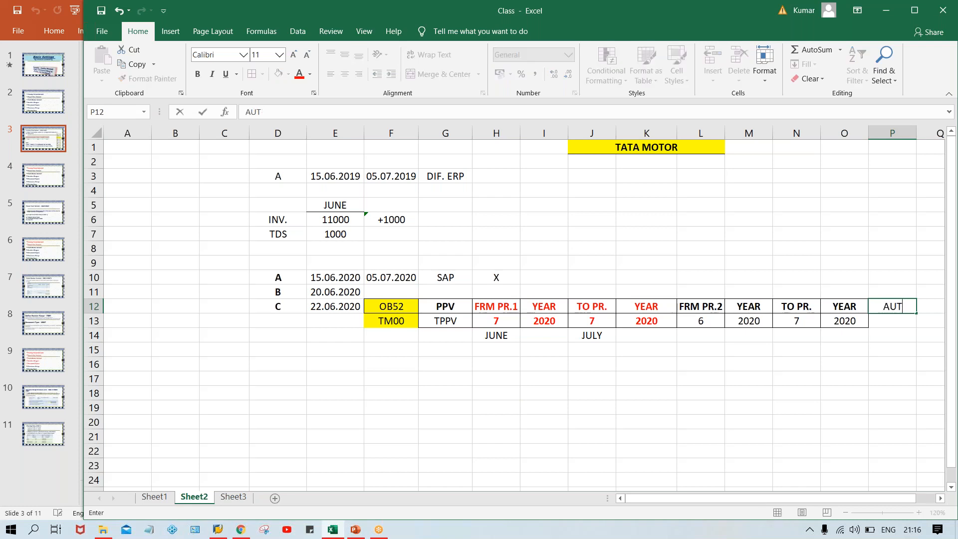
type("TH GRP.")
key("Return")
left_click(891, 305)
key("ctrl+b")
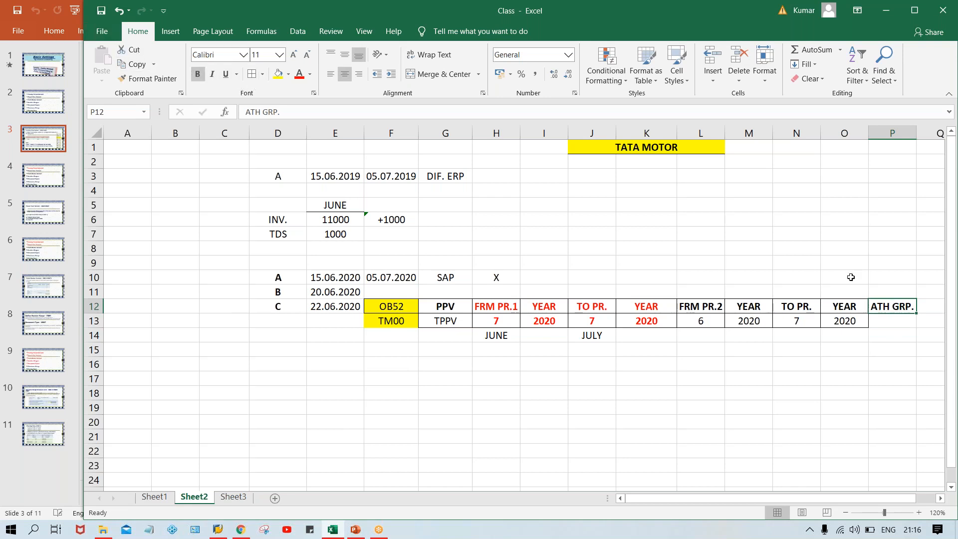
Fill cell P13 below the ATH GRP. heading with yellow
left_click(889, 322)
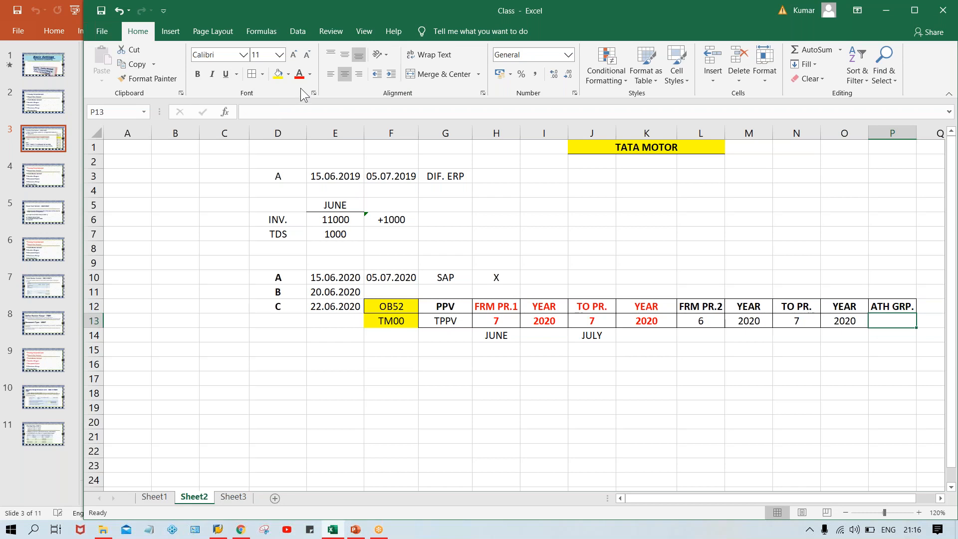
left_click(278, 75)
left_click(887, 381)
left_click(892, 319)
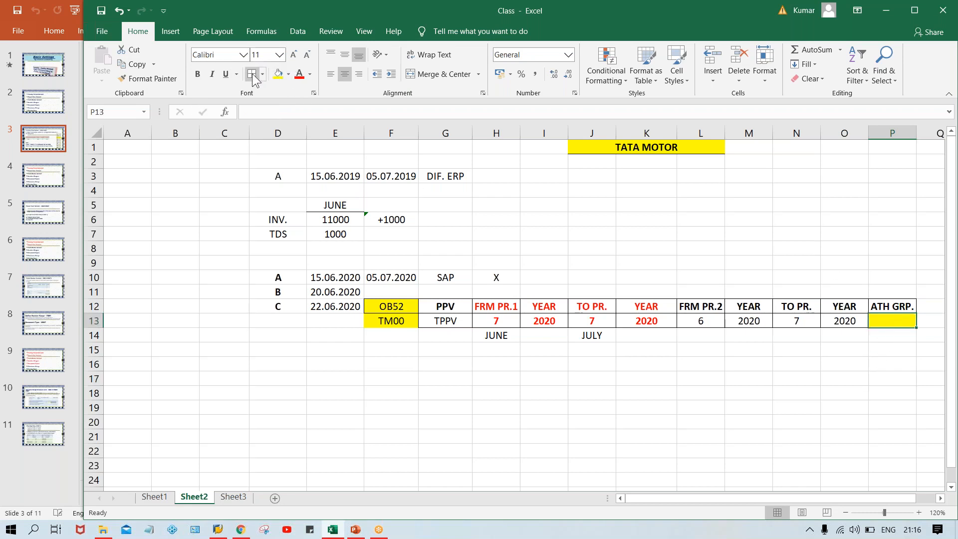
left_click(710, 418)
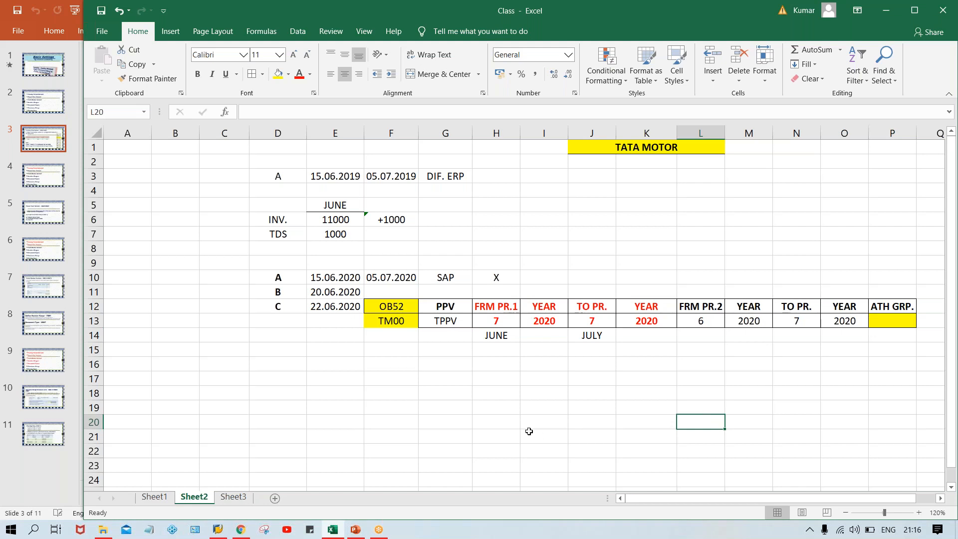
Review the first period's start and end values in H13 and J13
left_click(507, 304)
left_click(501, 319)
key("Right")
key("Right")
left_click(502, 321)
left_click(596, 321)
left_click(485, 320)
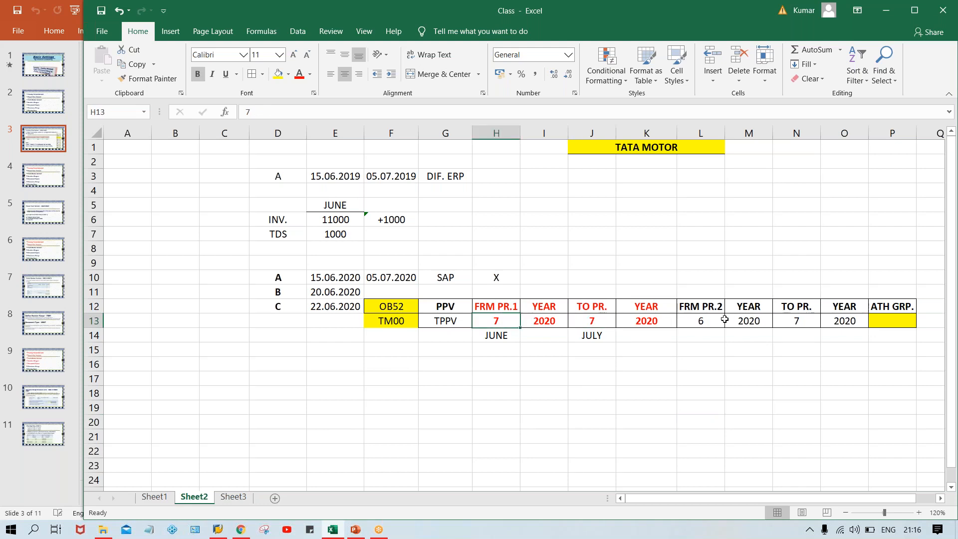
Change the second period's start value in L13 to 7
left_click_drag(503, 302, 654, 322)
left_click(718, 312)
left_click_drag(719, 312, 846, 315)
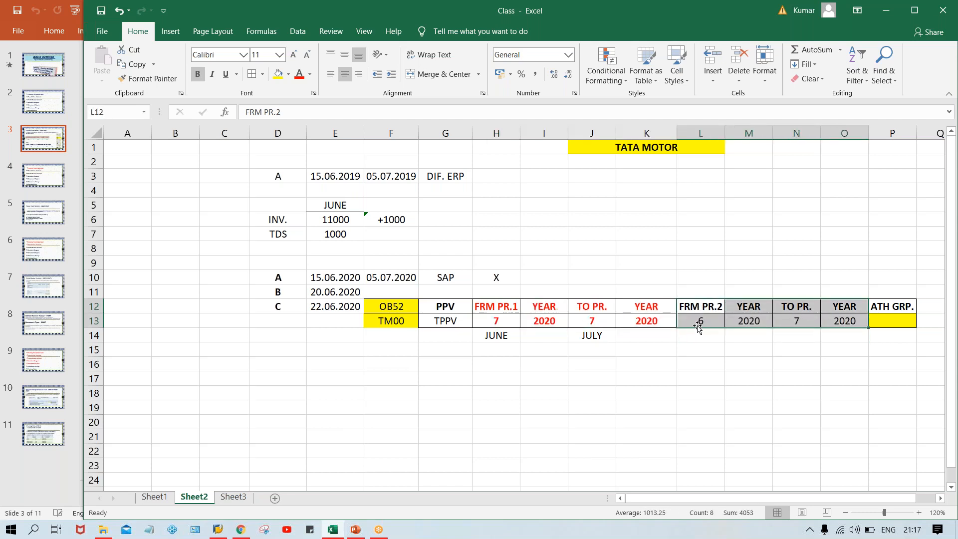
left_click(692, 322)
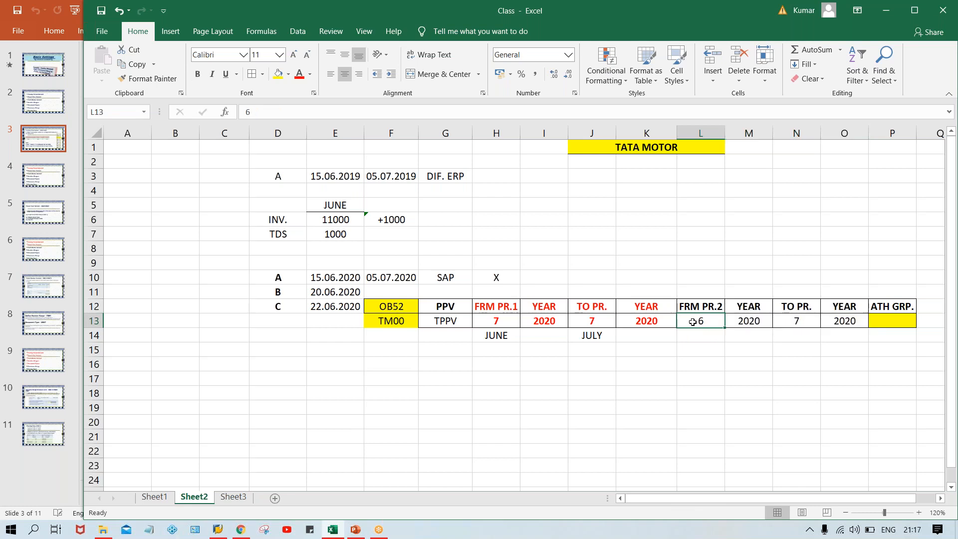
type("7")
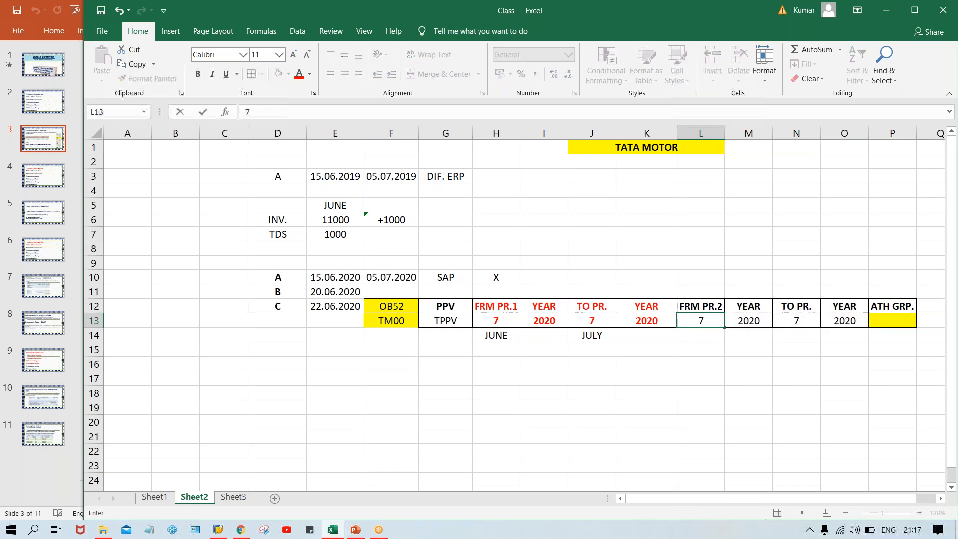
left_click(730, 390)
Check the second period's values in L13 and N13
left_click(706, 325)
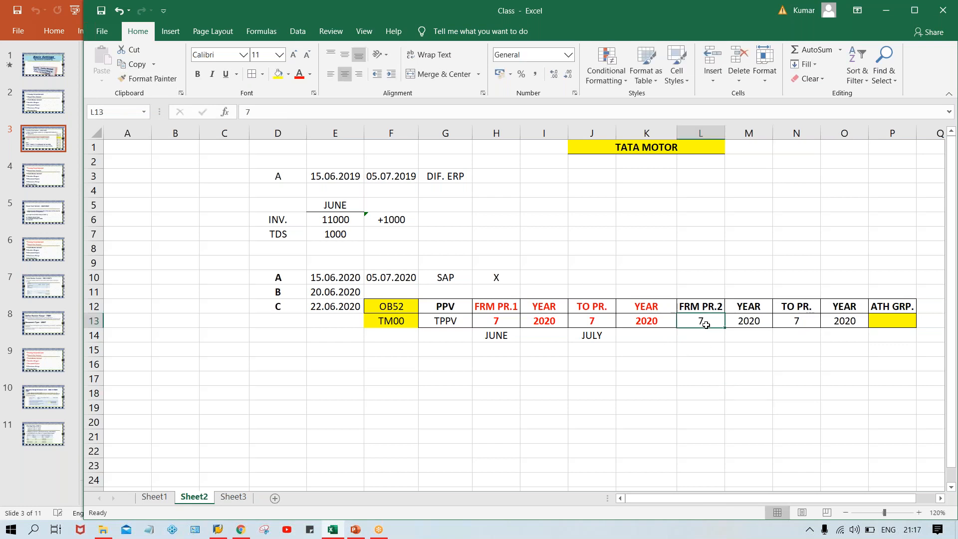
left_click(796, 323)
left_click(688, 320)
left_click(806, 330)
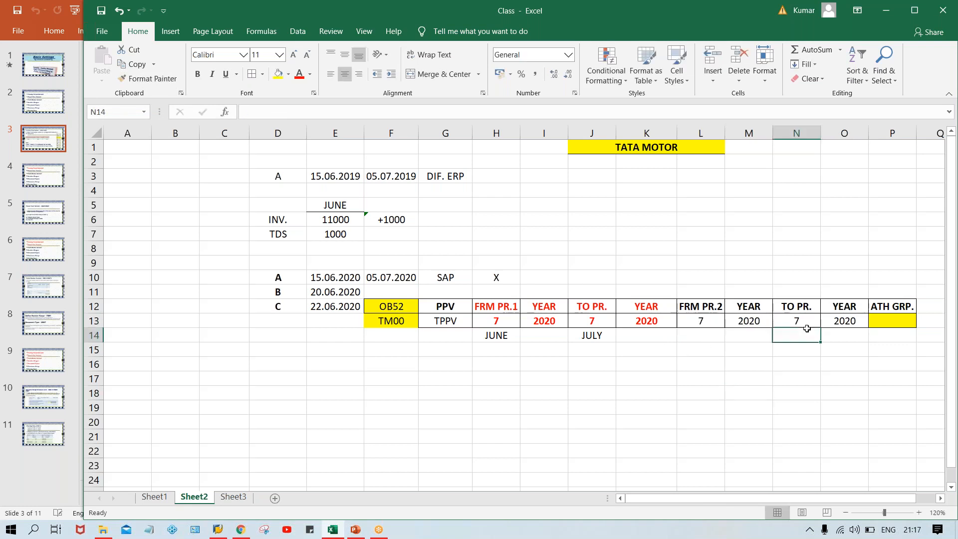
left_click(690, 320)
left_click(797, 316)
left_click(715, 318)
left_click(801, 322)
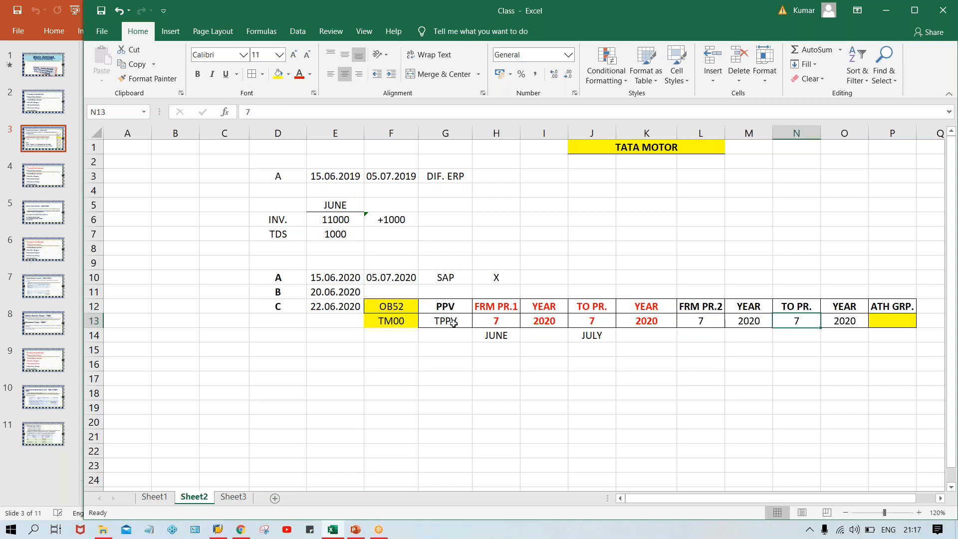
Set the first period's start H13 and end J13 both to 6
left_click(500, 317)
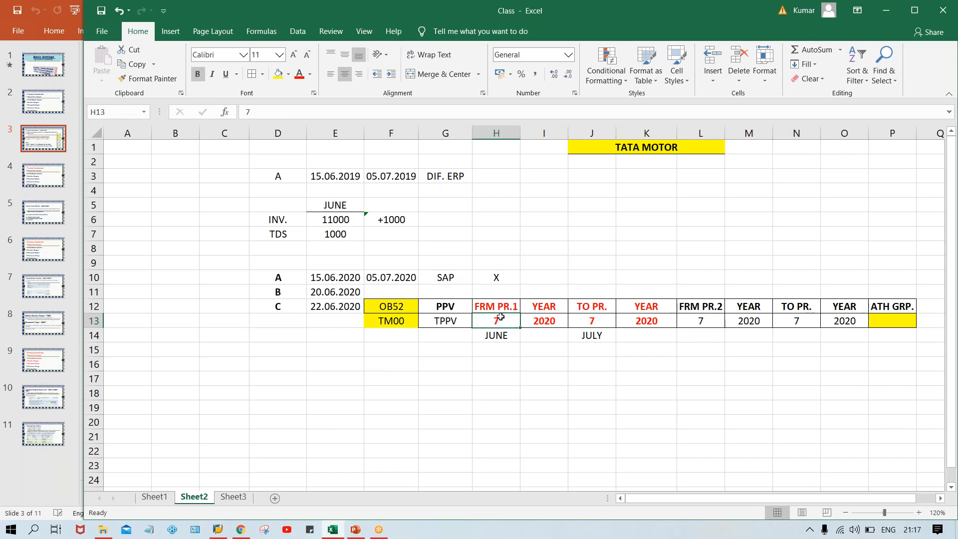
type("6")
key("Tab")
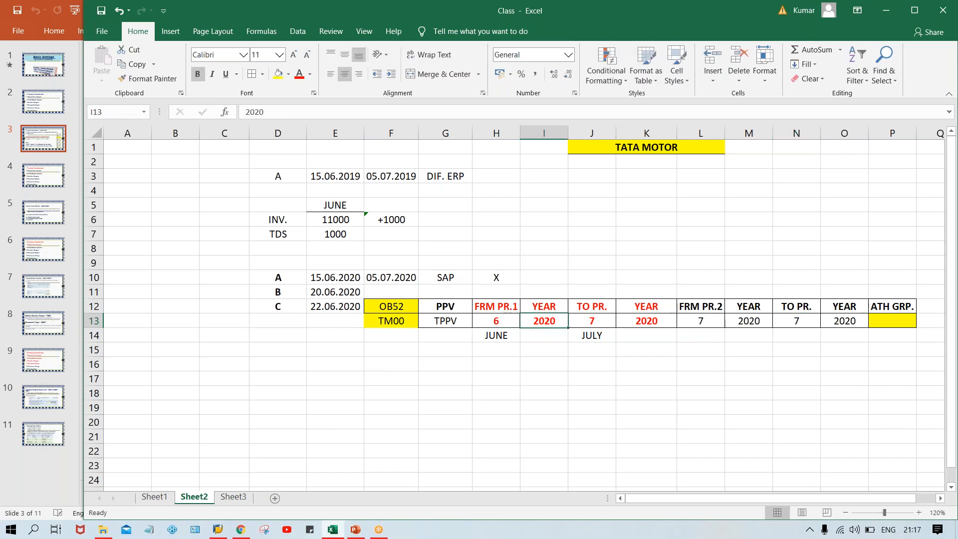
key("Tab")
type("6")
key("Return")
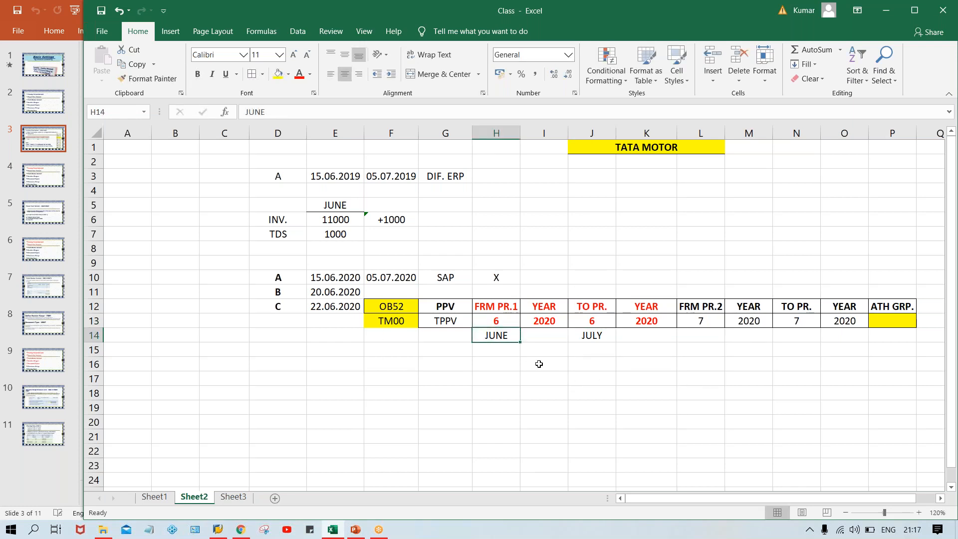
Verify the period values in H13, J13, L13 and N13
left_click(501, 323)
left_click(591, 323)
left_click(715, 319)
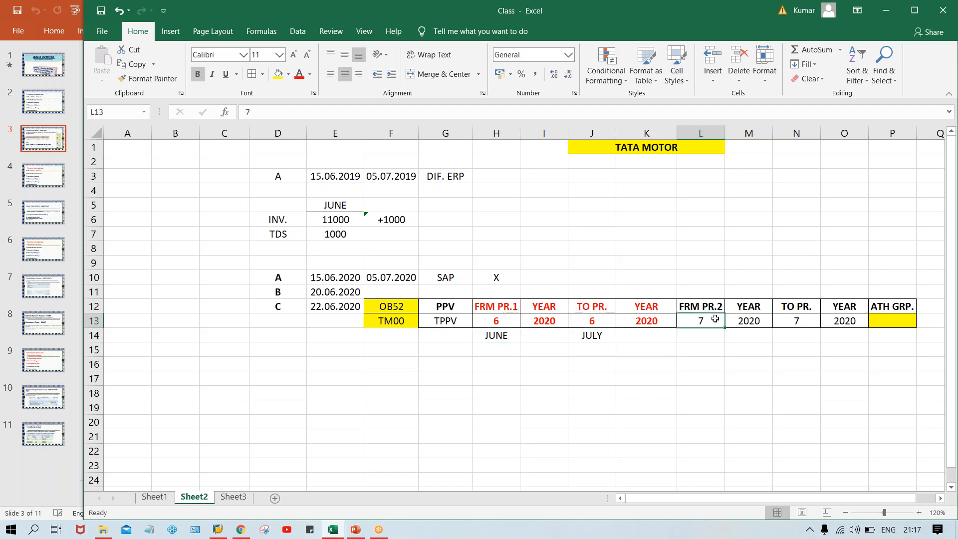
left_click(796, 326)
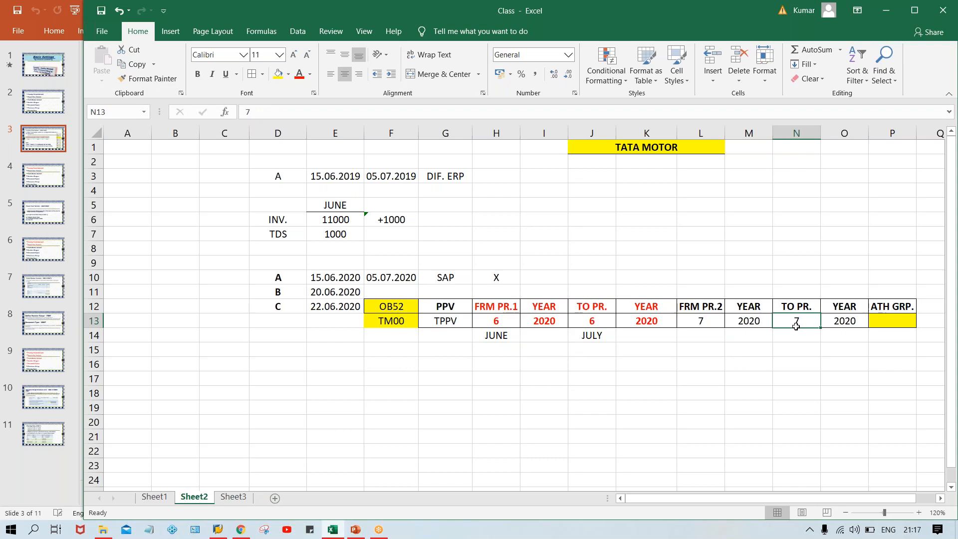
left_click(482, 320)
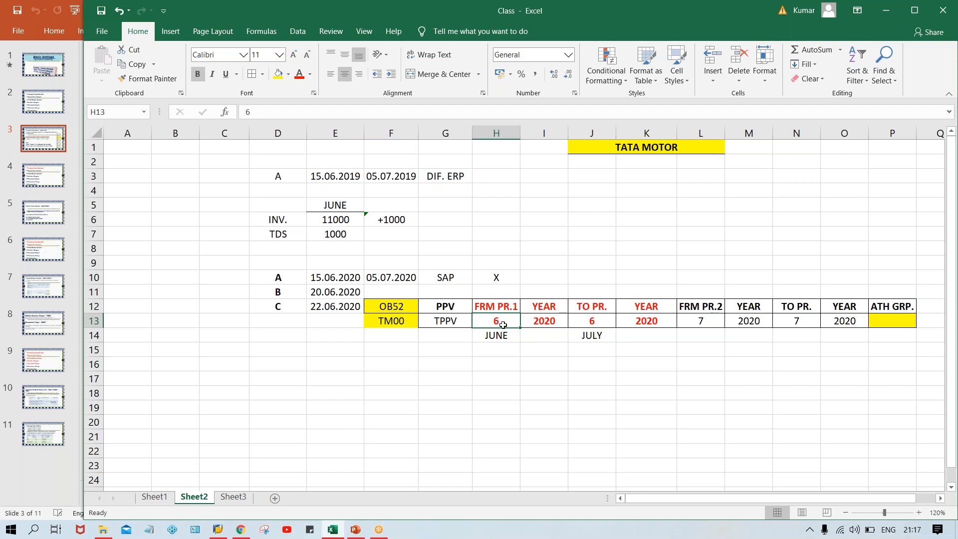
left_click(608, 386)
Clear the JUNE and JULY labels below the table
left_click_drag(493, 334, 592, 343)
key("Delete")
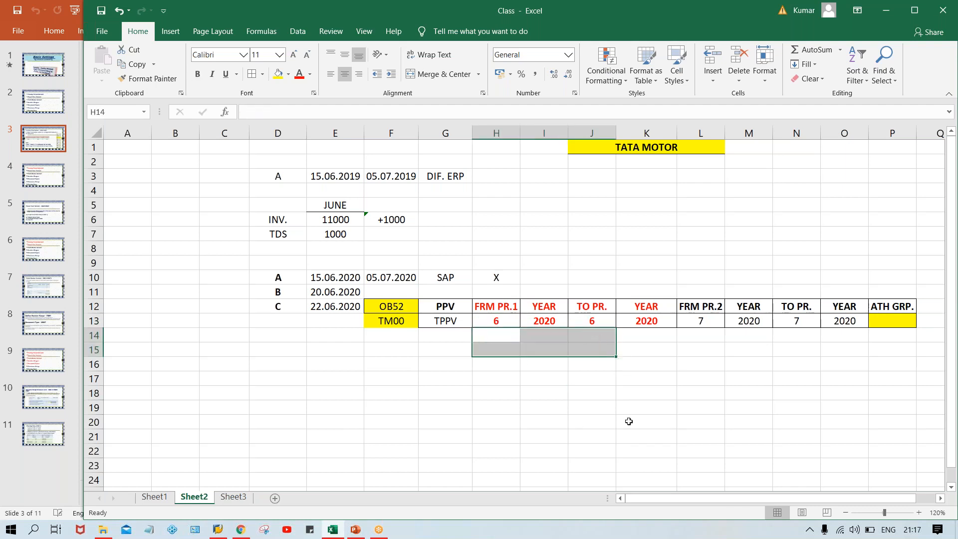
left_click(637, 445)
Enter XYZ in the yellow cell P13 under ATH GRP
left_click(496, 318)
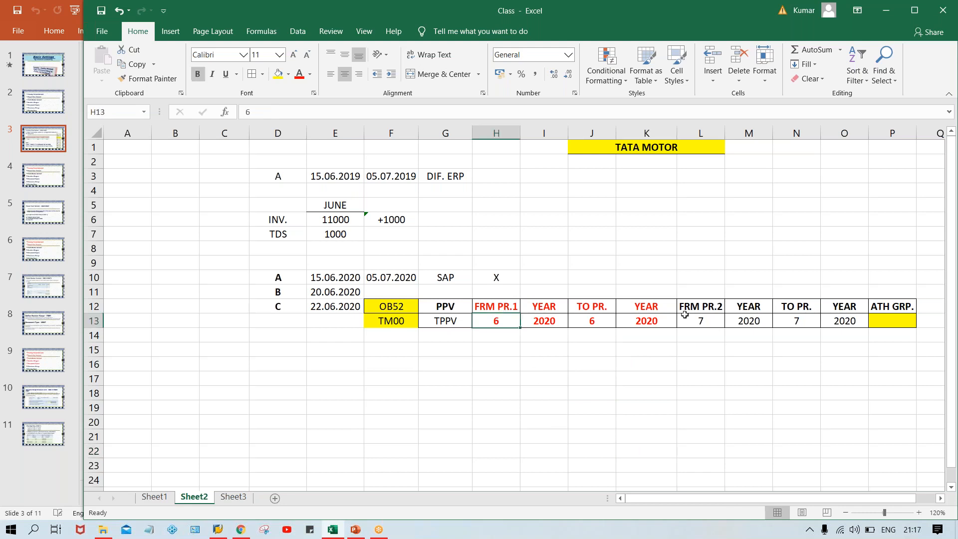
left_click(710, 327)
left_click(799, 334)
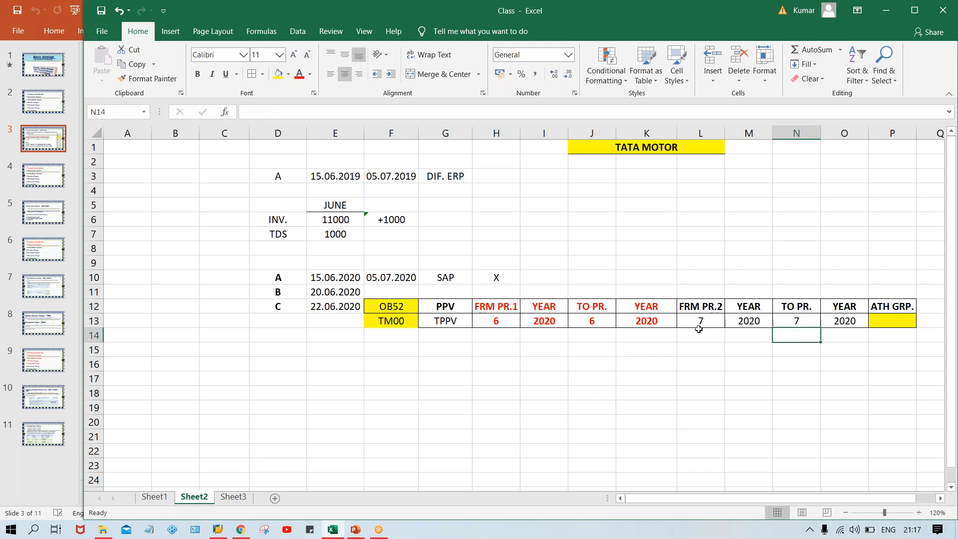
left_click(878, 328)
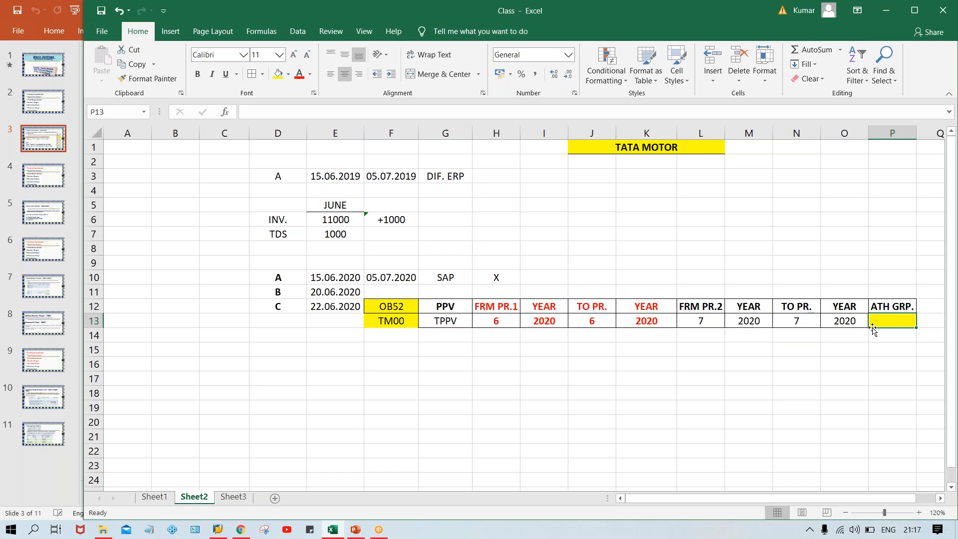
type("XY")
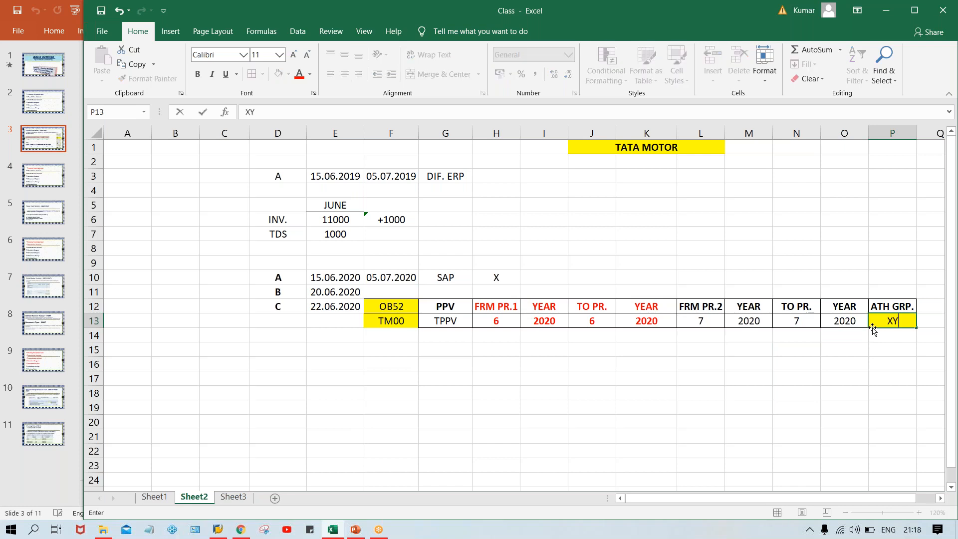
type("Z")
key("Return")
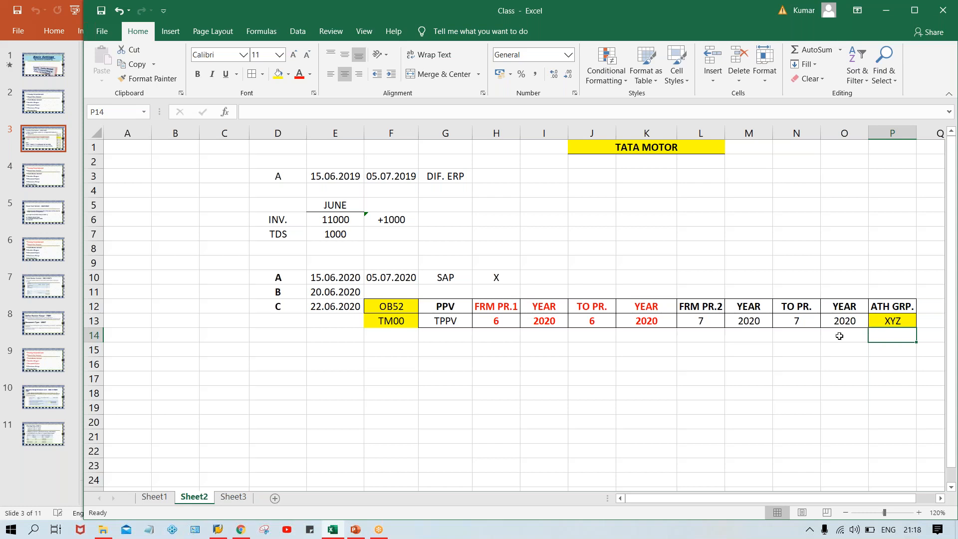
Enter the label A in P14 below XYZ, replacing a first 'ATH GRP.' entry
left_click(400, 302)
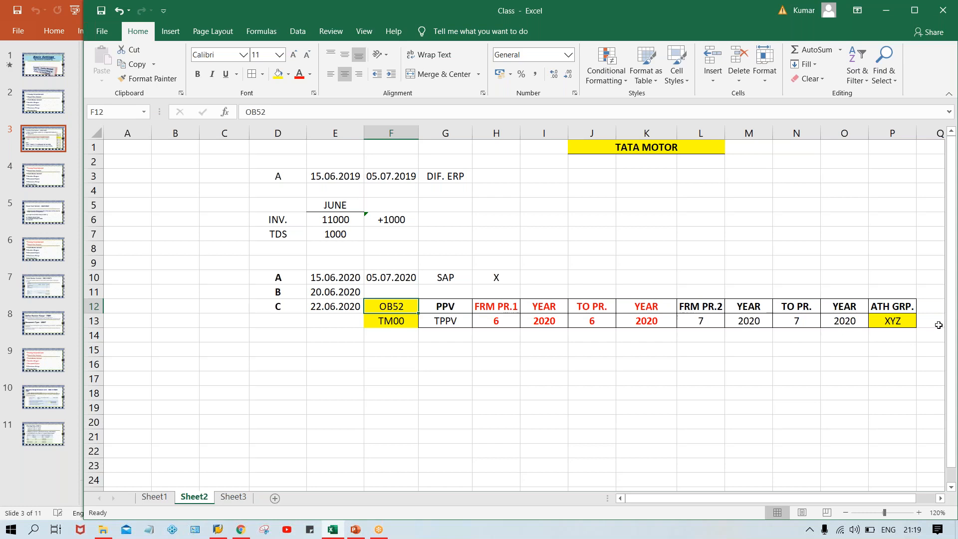
left_click(898, 321)
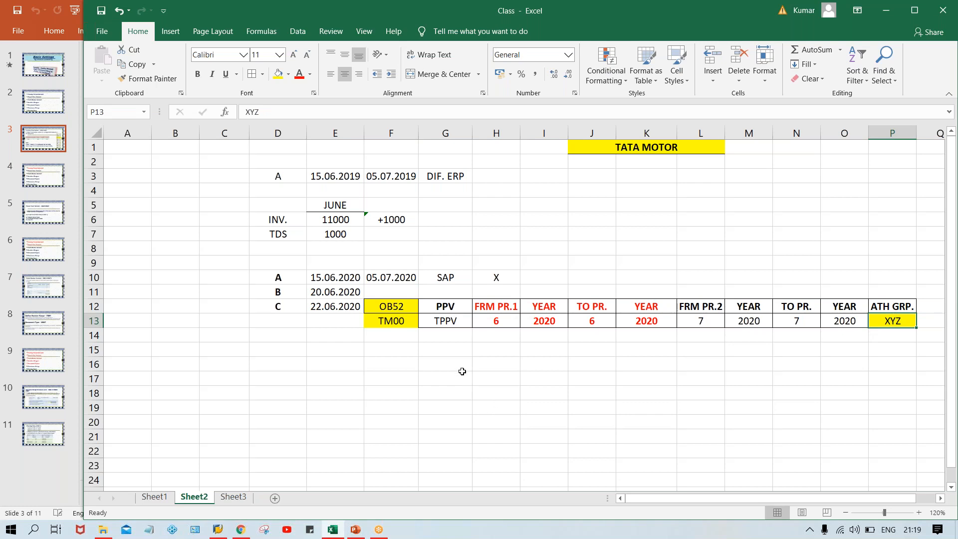
left_click(881, 337)
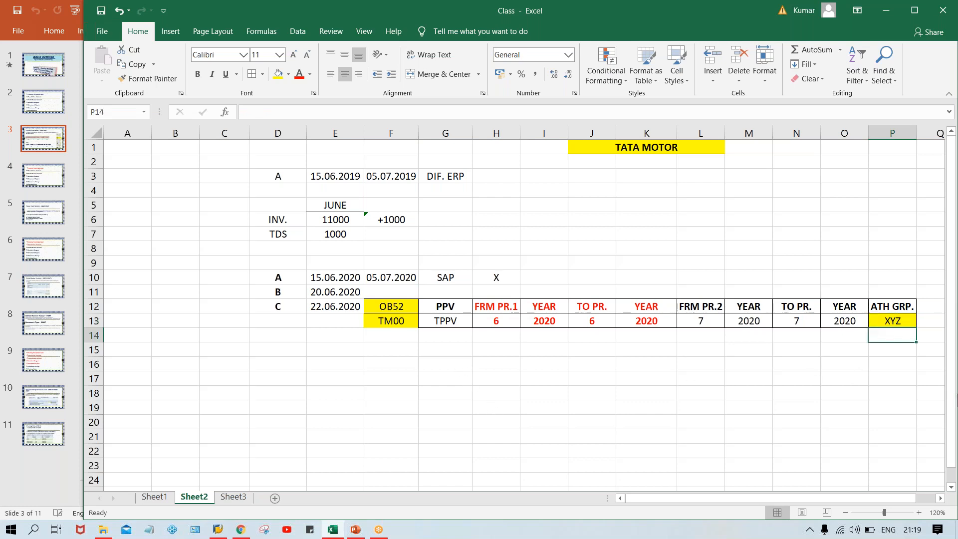
type("ATH GRP.")
key("Return")
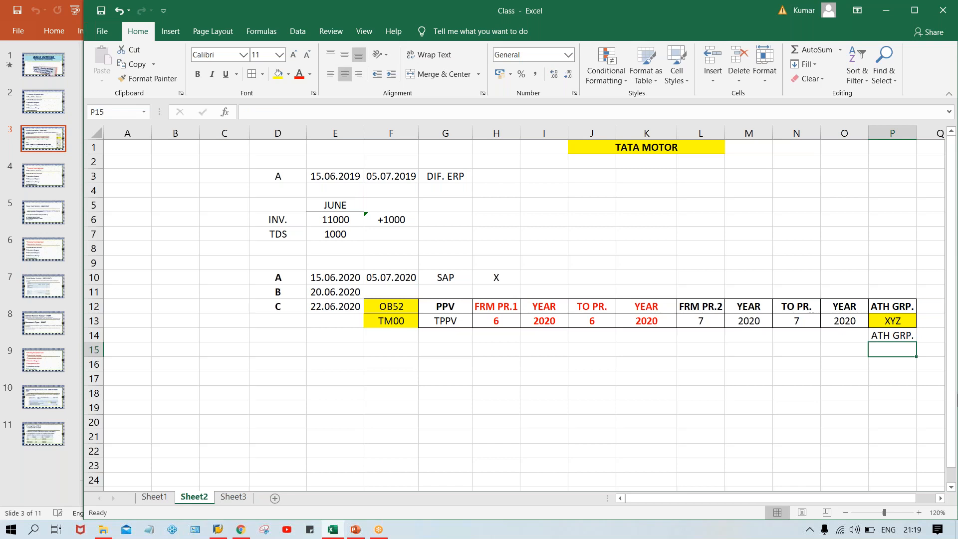
key("Up")
type("A")
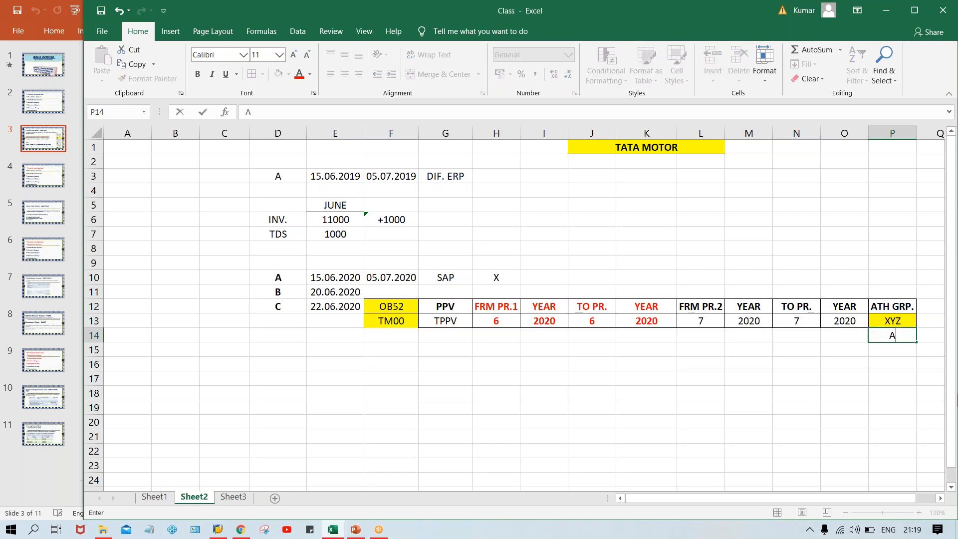
key("Return")
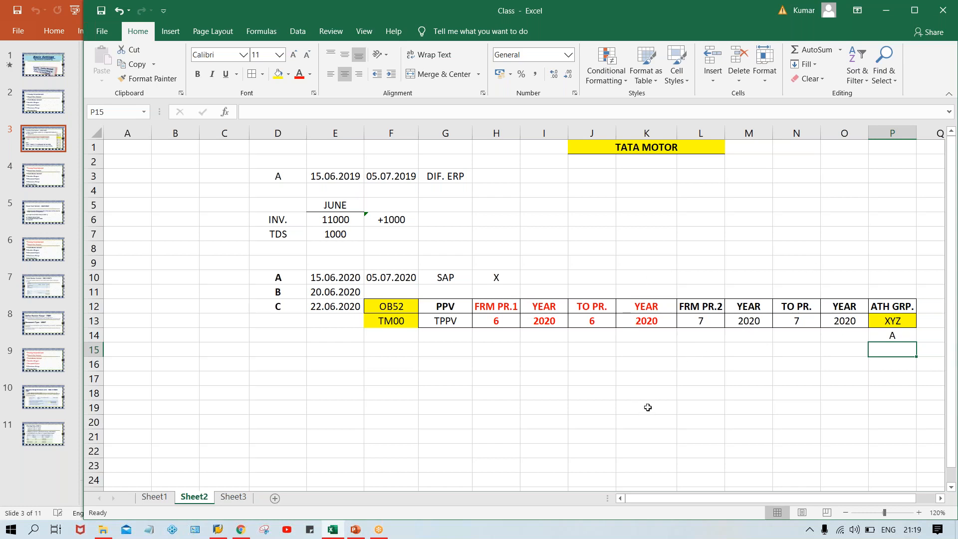
left_click_drag(701, 313, 850, 315)
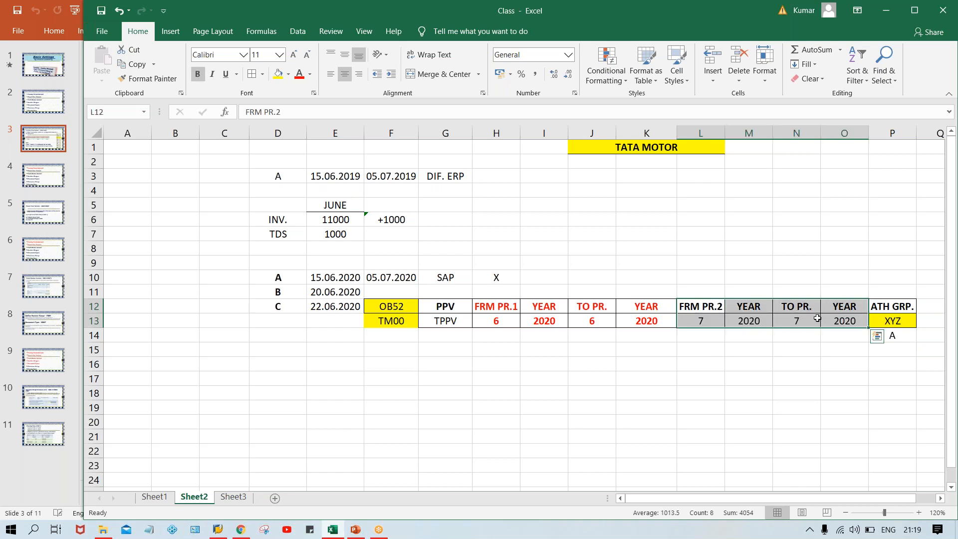
left_click(716, 320)
left_click(795, 320)
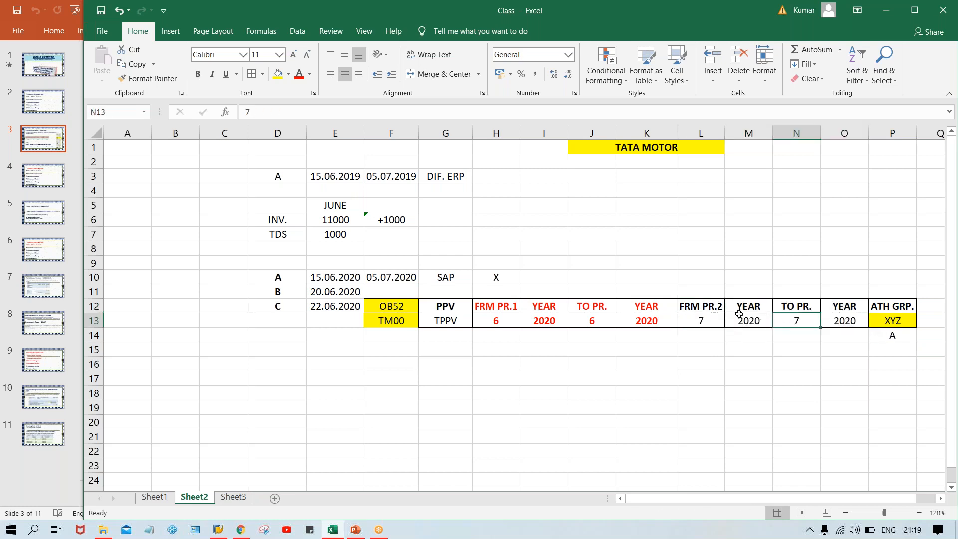
left_click_drag(708, 303, 840, 316)
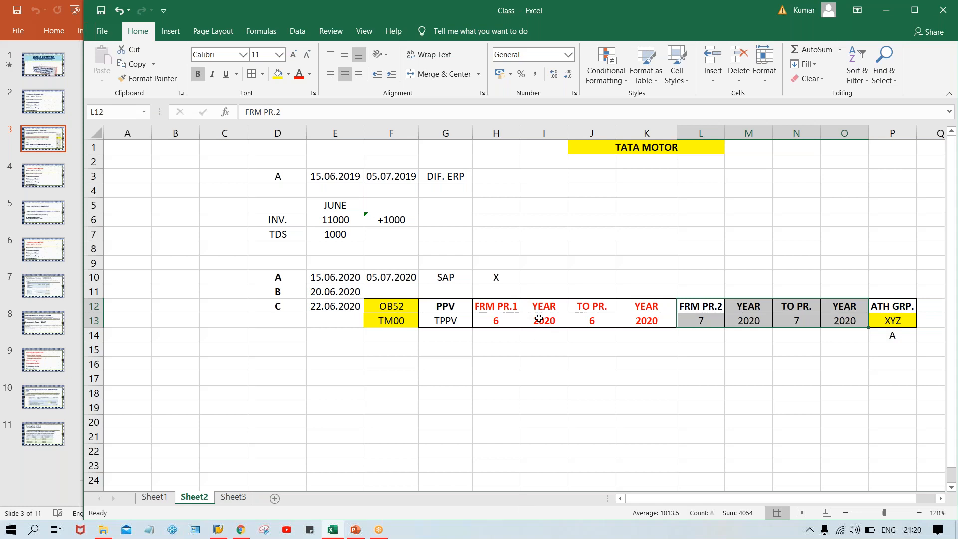
left_click_drag(508, 311, 640, 324)
left_click(487, 321)
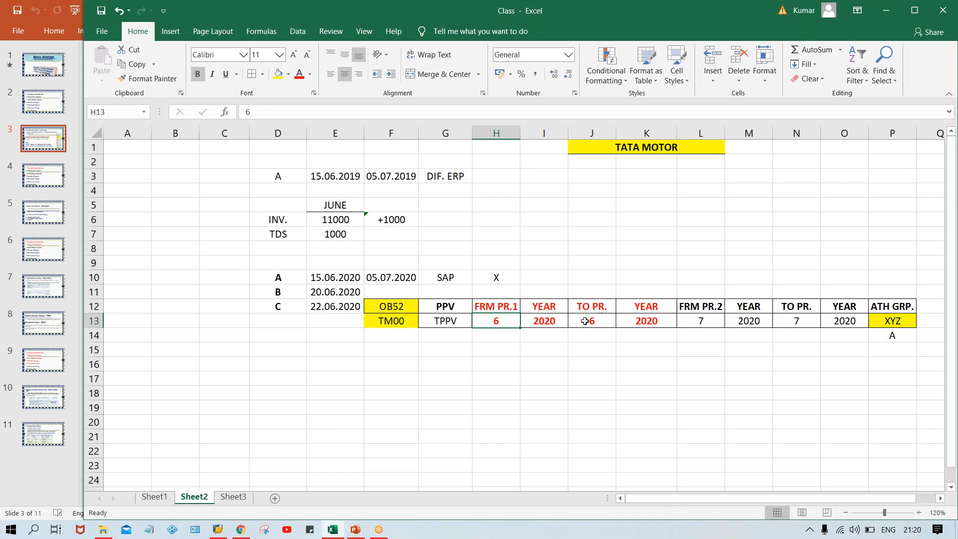
left_click(595, 320)
left_click(887, 321)
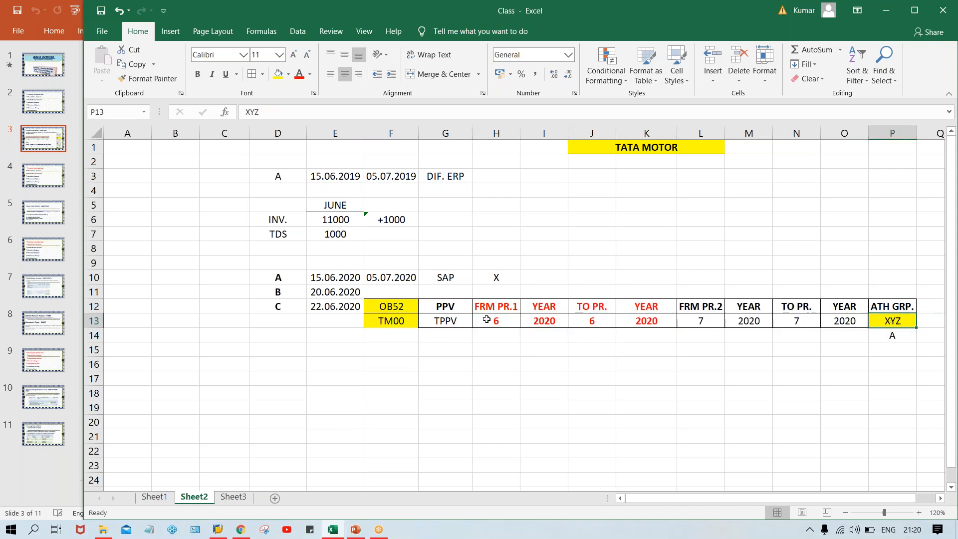
left_click(487, 320)
left_click(899, 321)
left_click(904, 350)
left_click(902, 337)
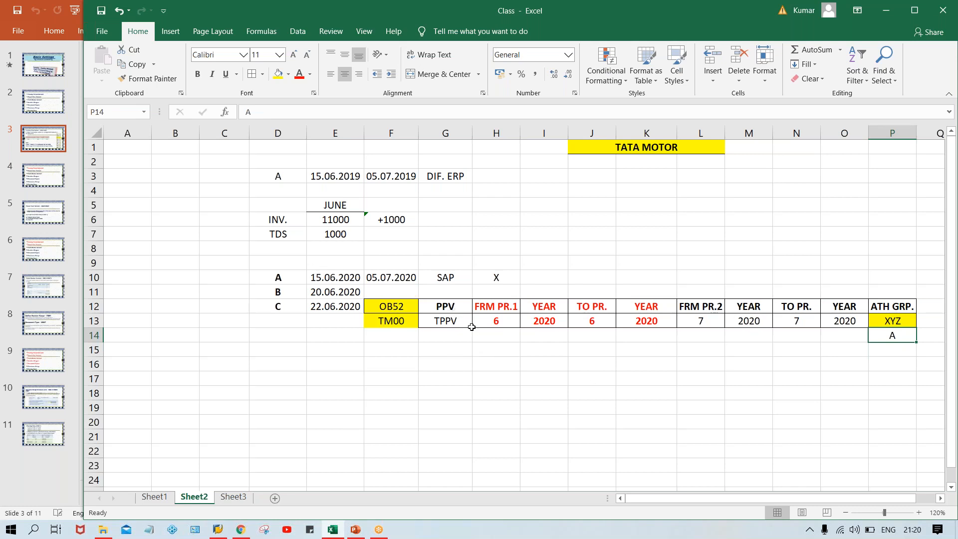
left_click(496, 325)
left_click_drag(351, 294, 345, 308)
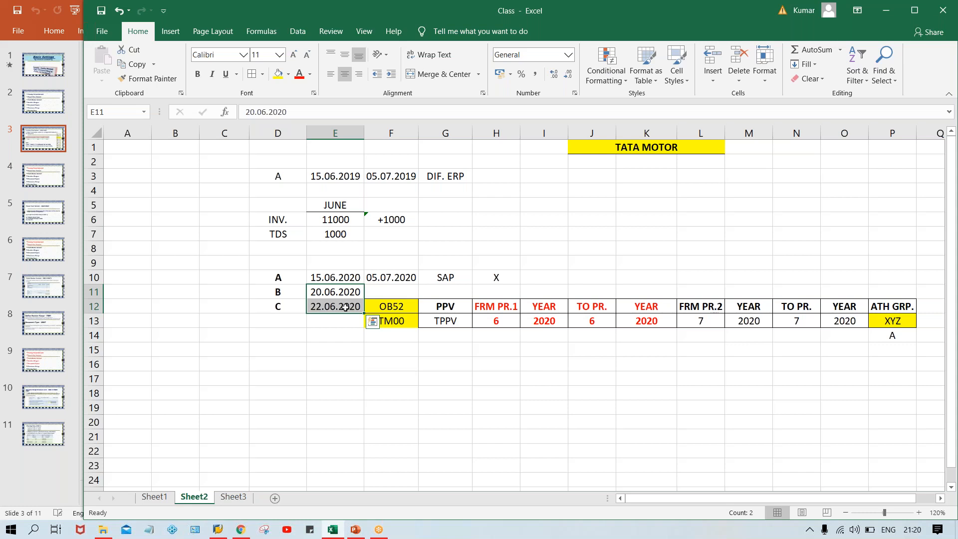
key("Up")
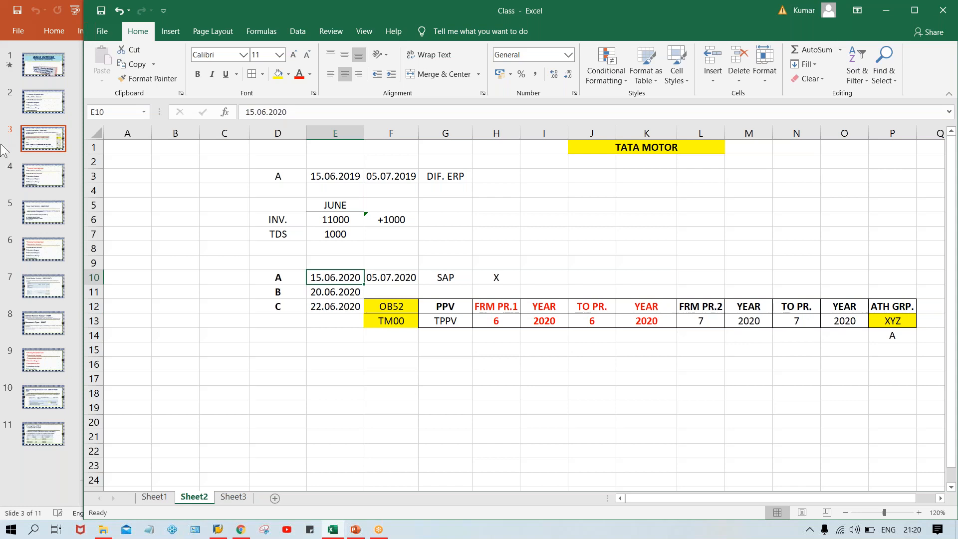
left_click(385, 323)
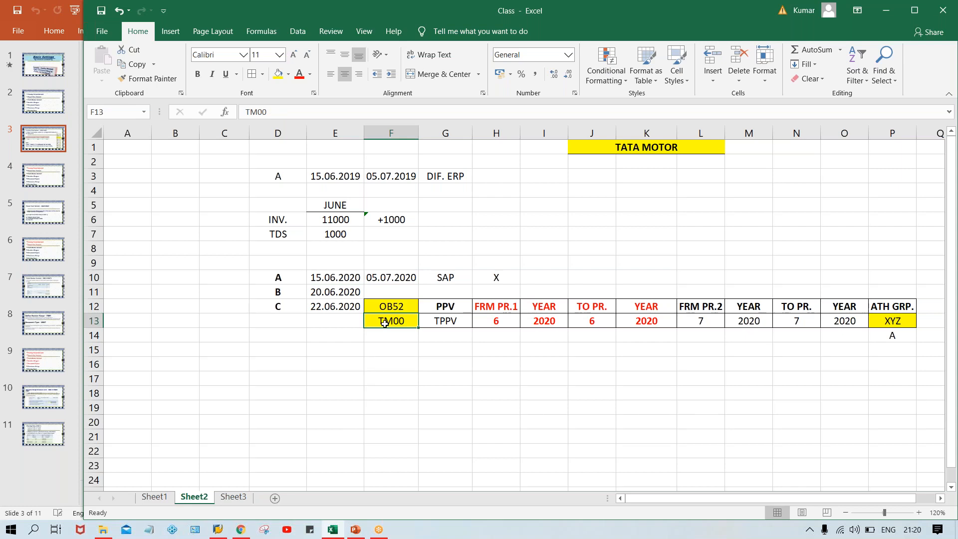
left_click(329, 279)
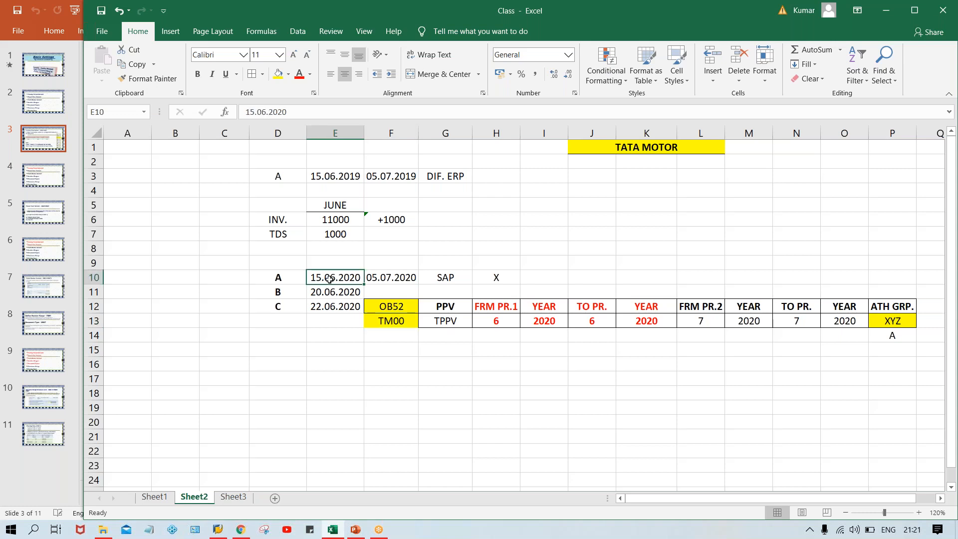
left_click_drag(696, 306, 830, 322)
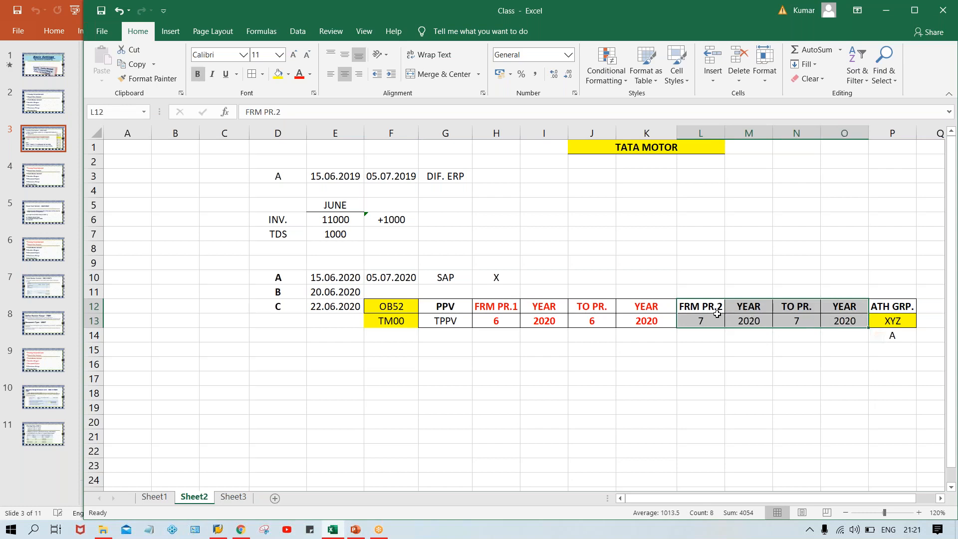
left_click(699, 324)
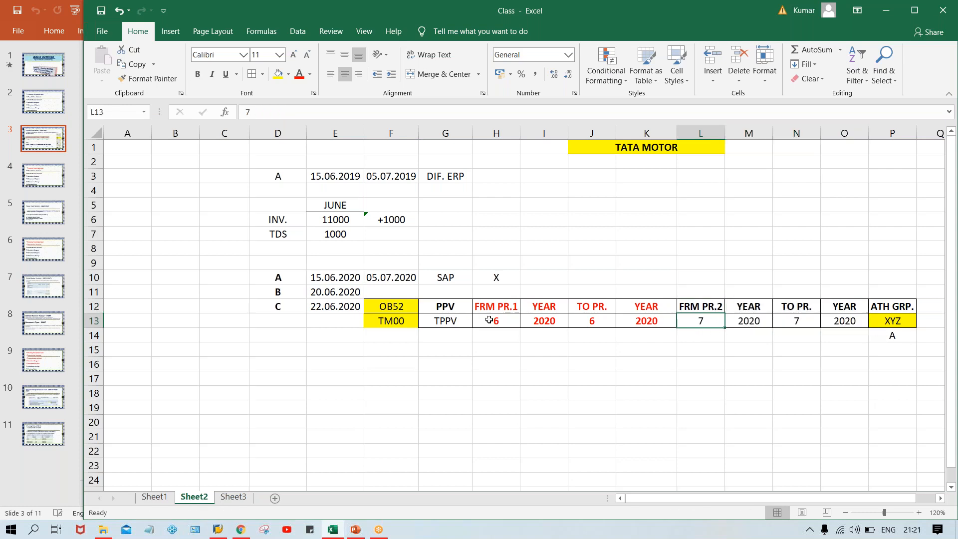
left_click(489, 320)
left_click(587, 320)
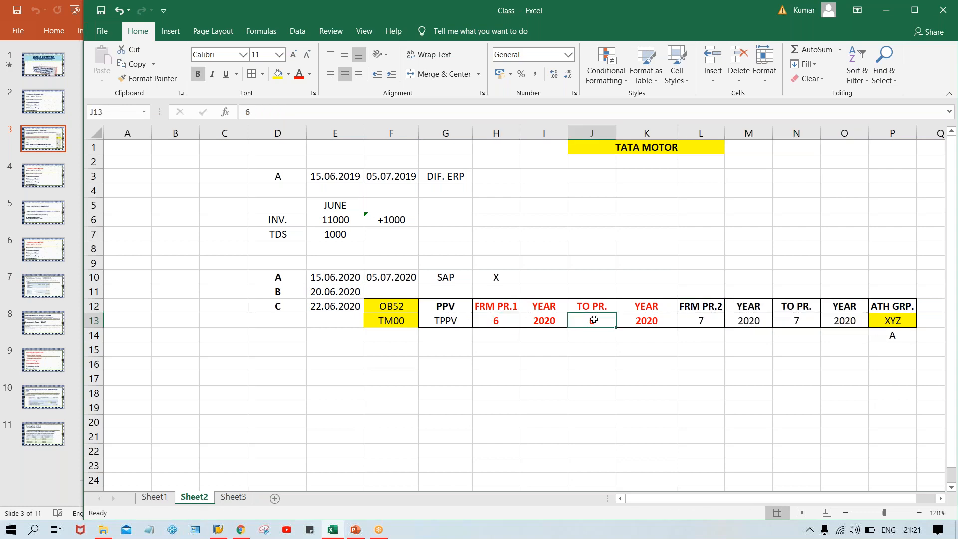
left_click(908, 325)
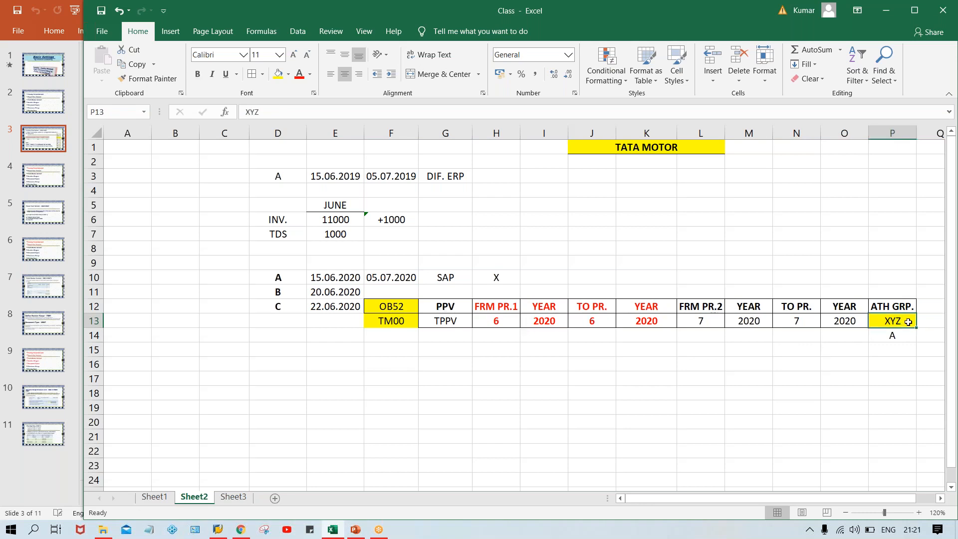
left_click(907, 342)
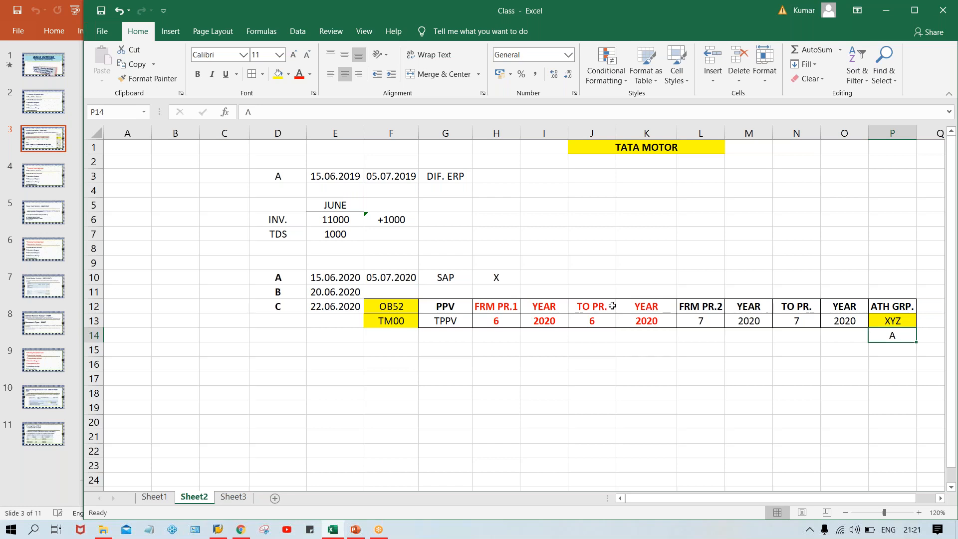
left_click(503, 323)
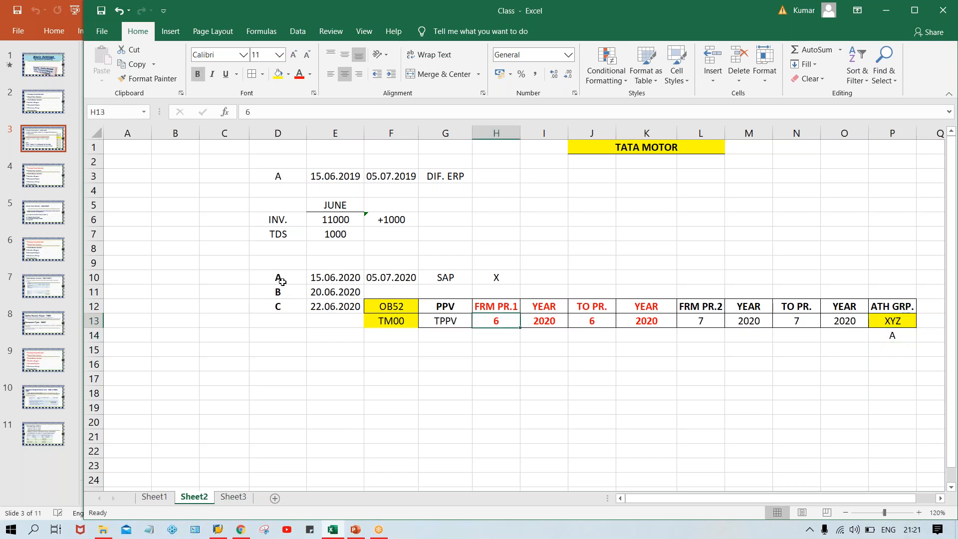
left_click(356, 273)
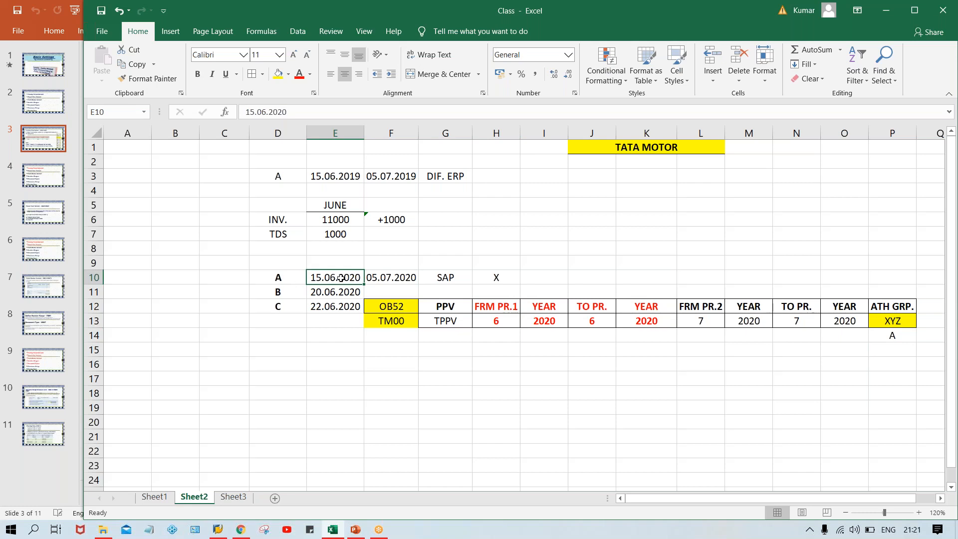
left_click(269, 292)
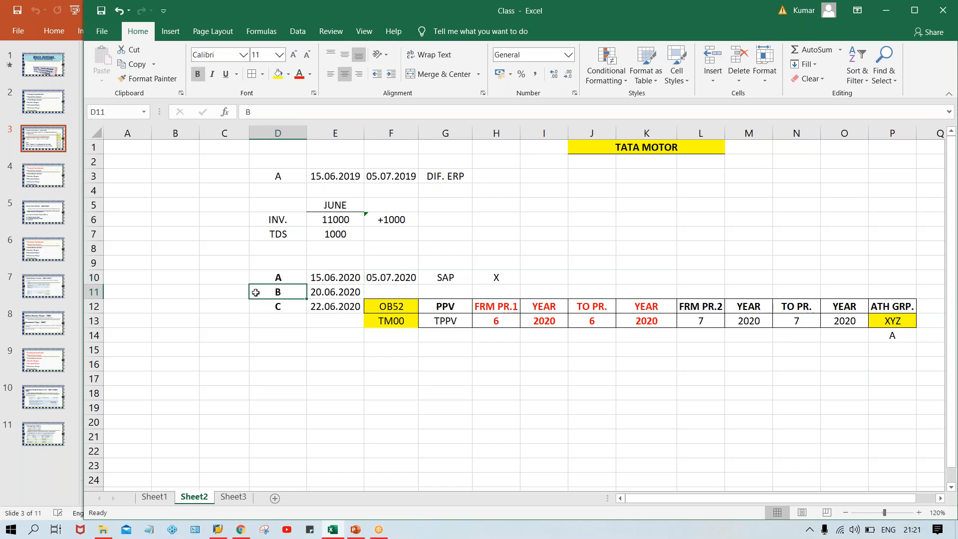
left_click(235, 296)
Put X marks in C11 and C12
type("X")
key("Return")
type("X")
key("Return")
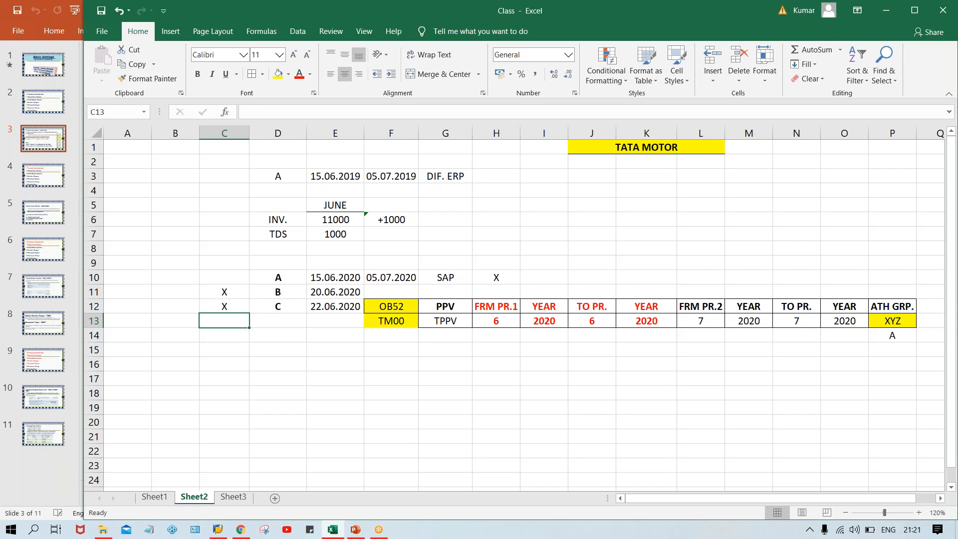
List B and C in P15 and P16 below A
left_click(905, 351)
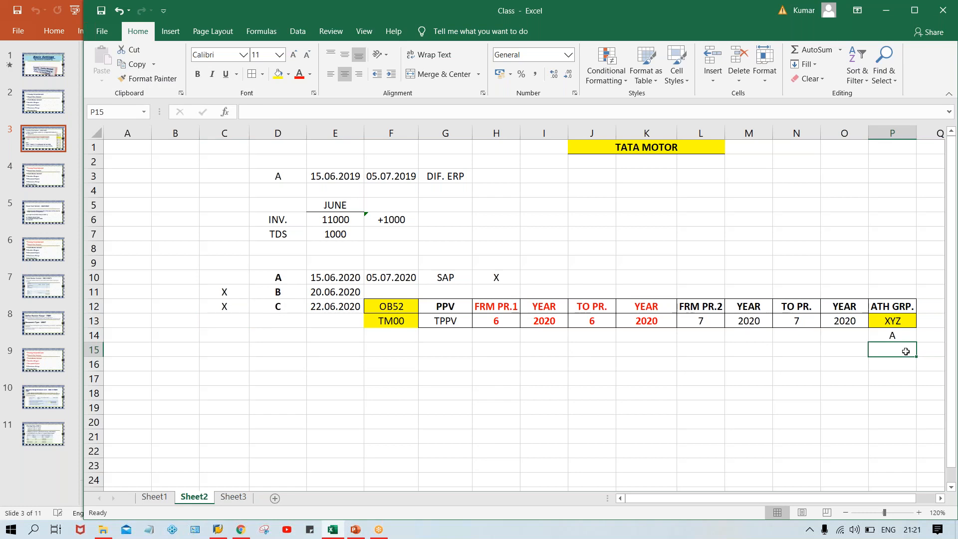
type("B")
key("Return")
type("C")
key("Return")
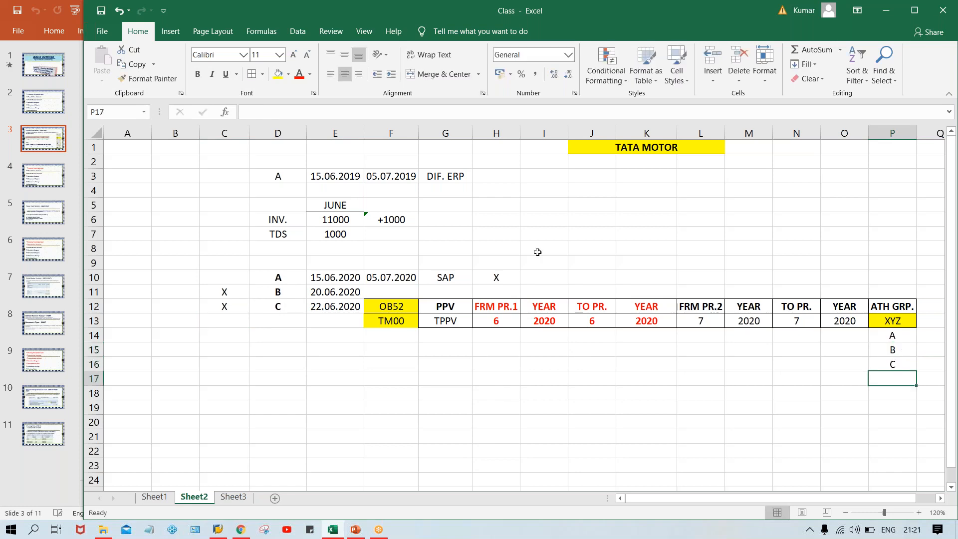
left_click_drag(314, 296, 314, 304)
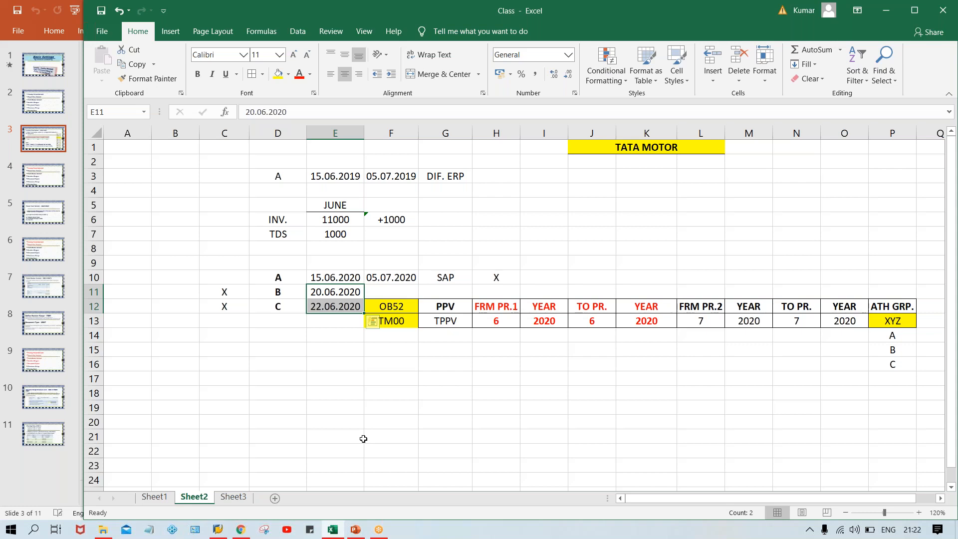
Delete XYZ from P13 and the A, B, C labels beneath it
left_click(889, 319)
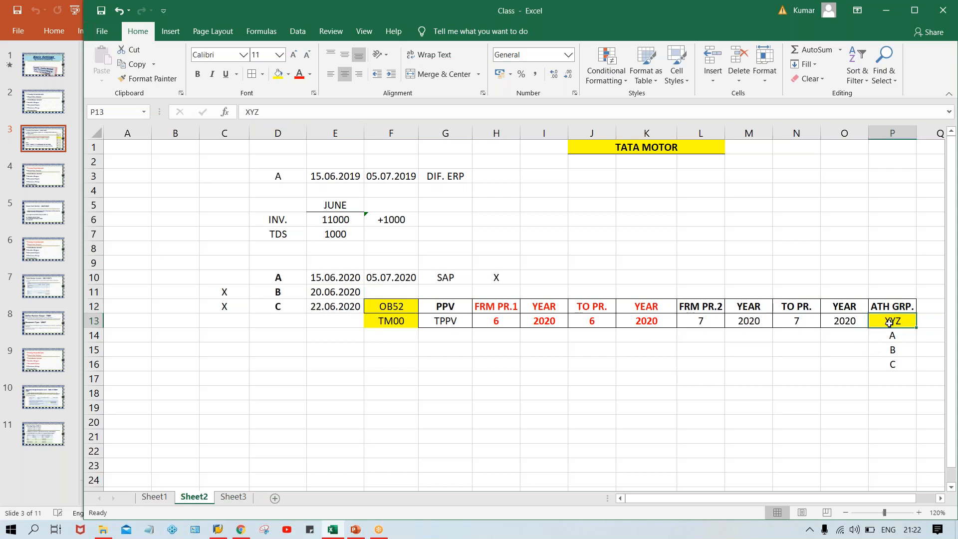
key("Delete")
left_click_drag(892, 334, 893, 381)
key("Delete")
left_click(886, 424)
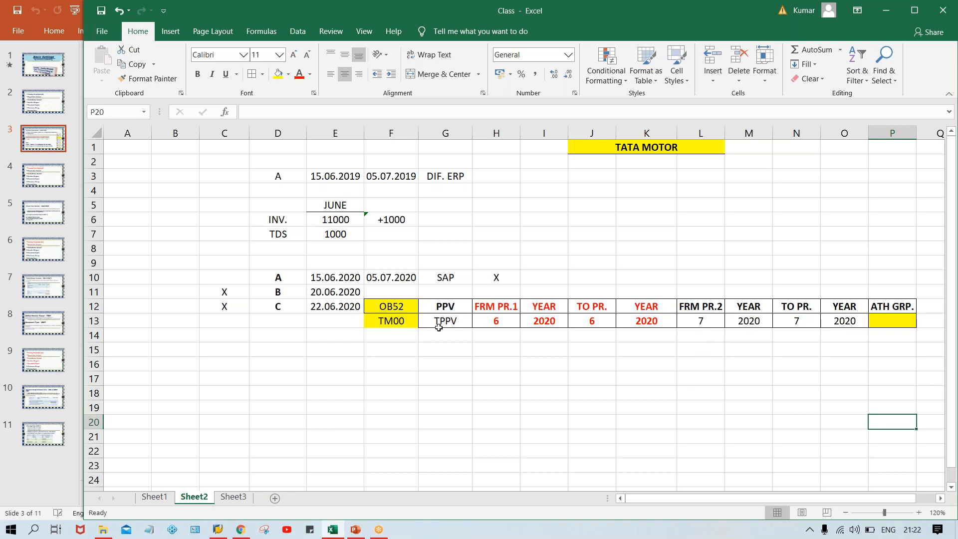
Clear the second period range headings and values in L12:O13
left_click(495, 316)
left_click(584, 320)
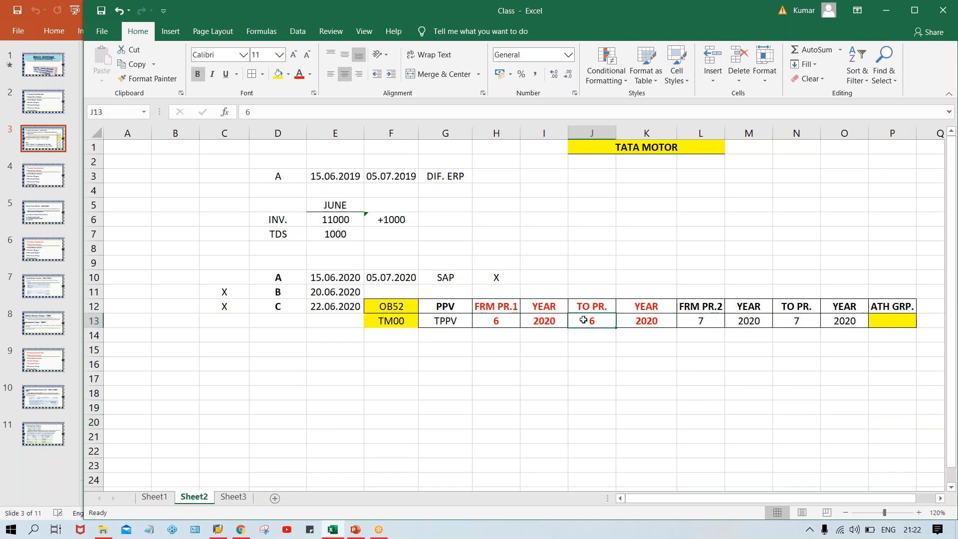
left_click_drag(709, 303, 748, 321)
left_click_drag(819, 309, 855, 322)
key("ctrl+c")
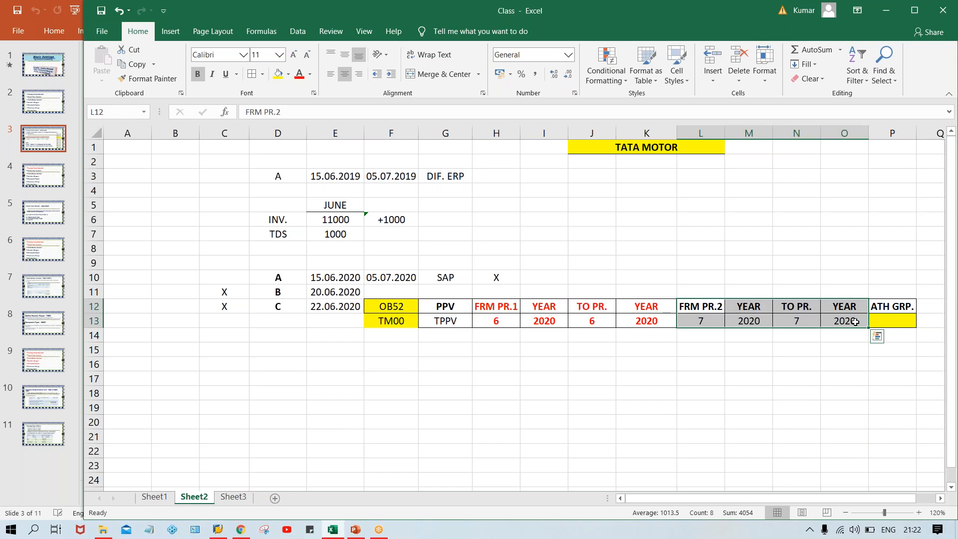
key("Delete")
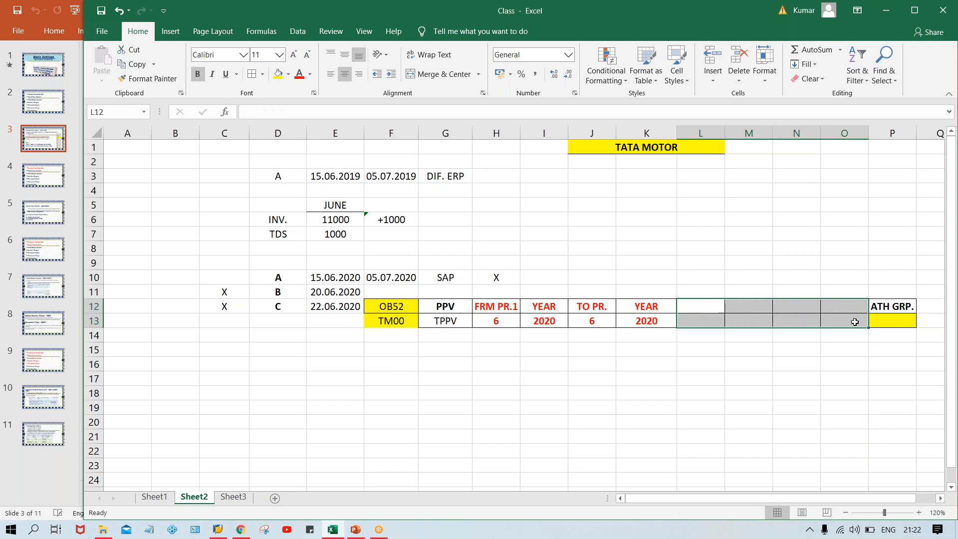
Set the first range to start at period 5 in H13 and end at 7 in J13
left_click(489, 326)
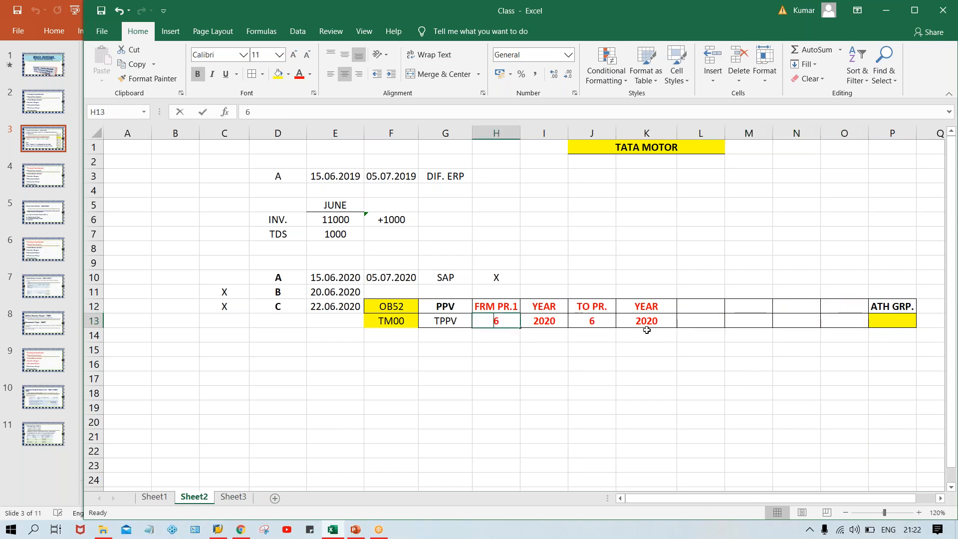
type("7")
left_click(597, 323)
type("7")
left_click(605, 382)
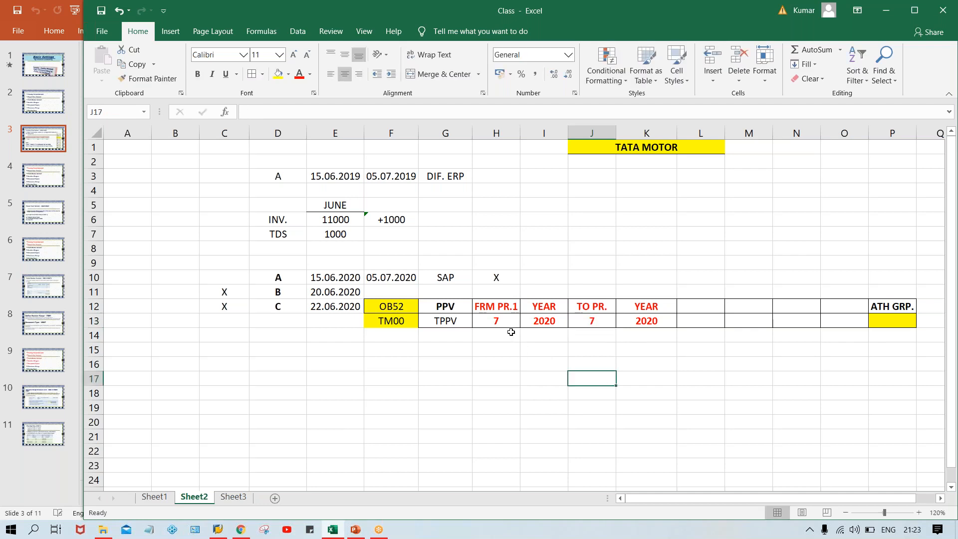
left_click(497, 316)
left_click(587, 320)
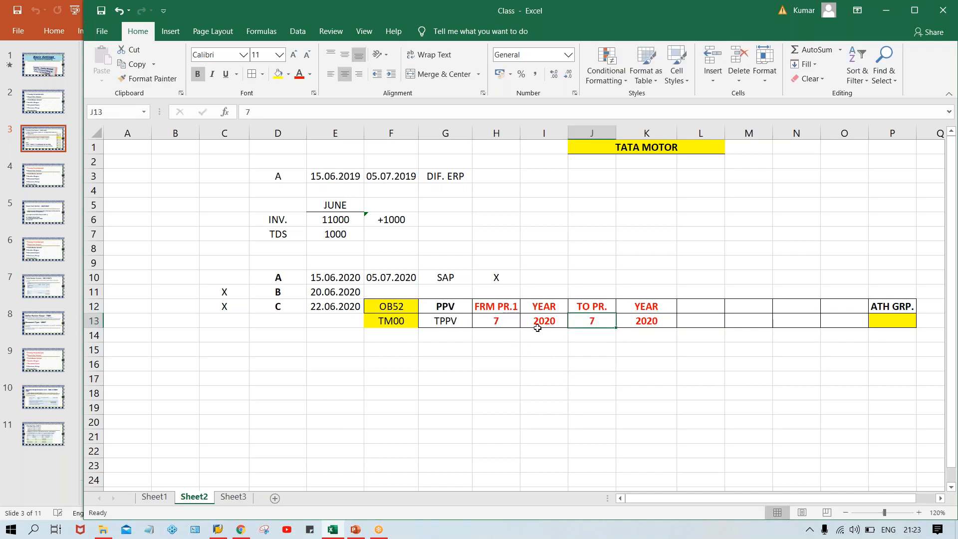
left_click(489, 324)
type("5")
key("Return")
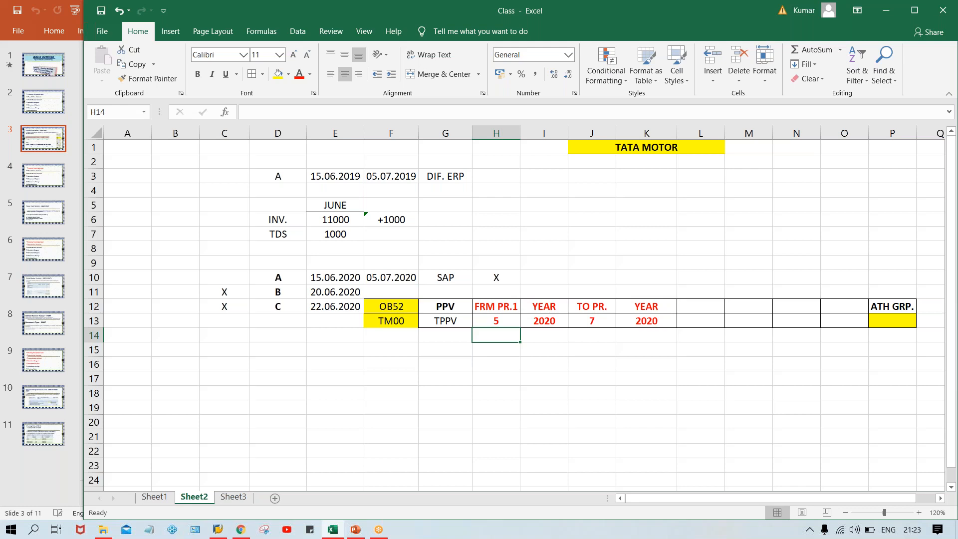
Restore the cleared second period range and check the values in H13, J13, L13 and N13
key("ctrl+z")
key("ctrl+z")
key("ctrl+z")
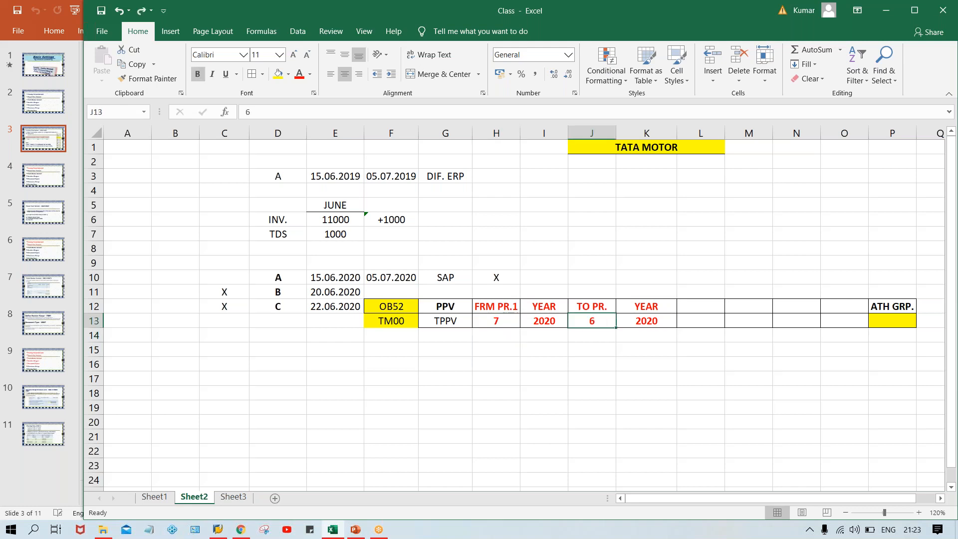
key("ctrl+v")
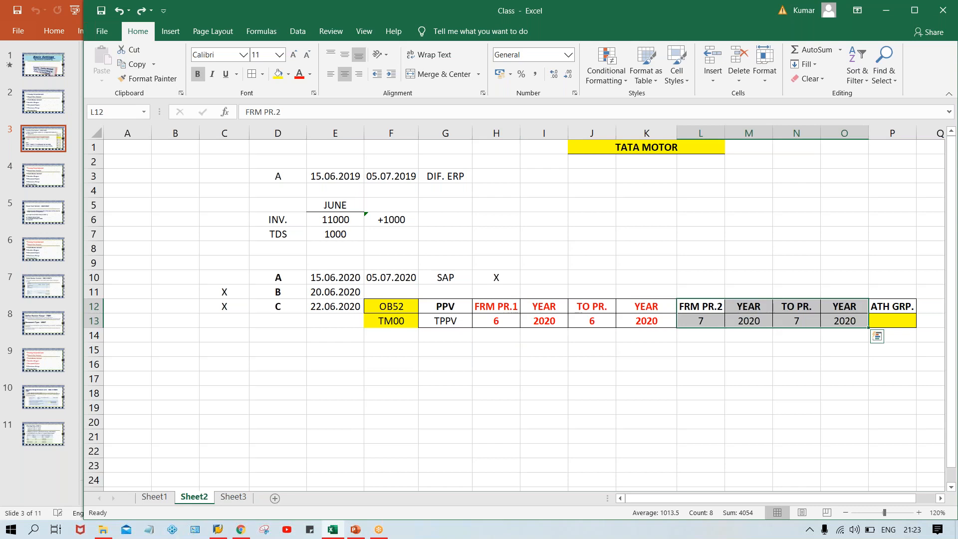
left_click(802, 406)
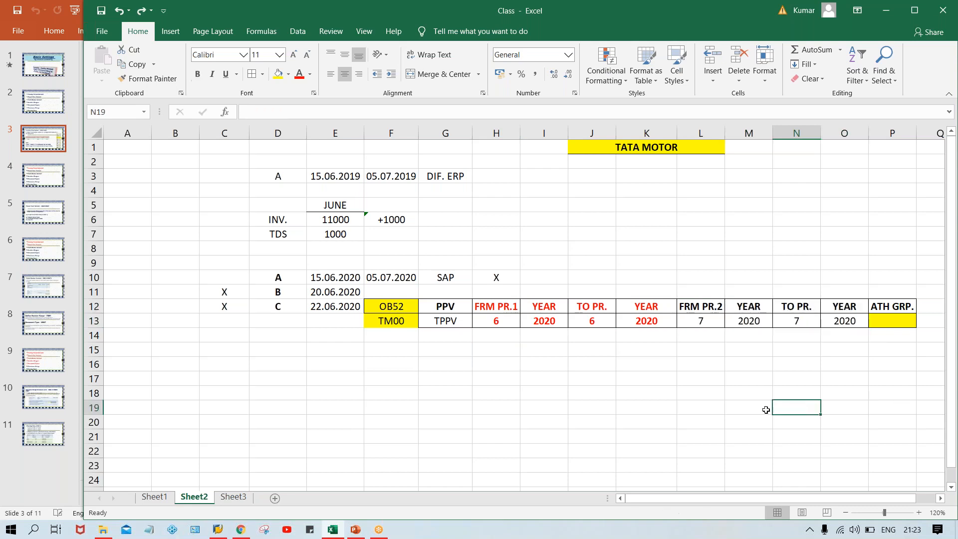
left_click(696, 320)
left_click(806, 322)
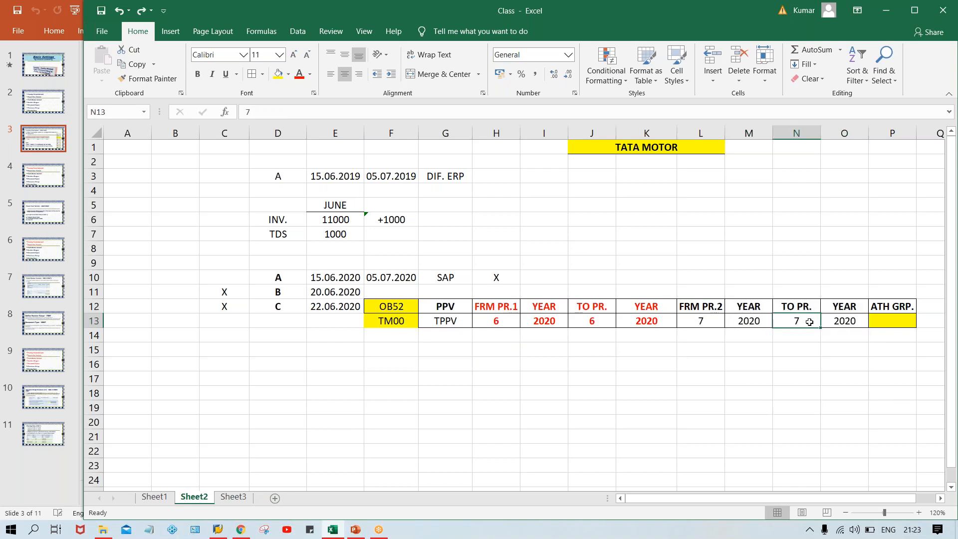
left_click(707, 325)
left_click(503, 322)
left_click(593, 321)
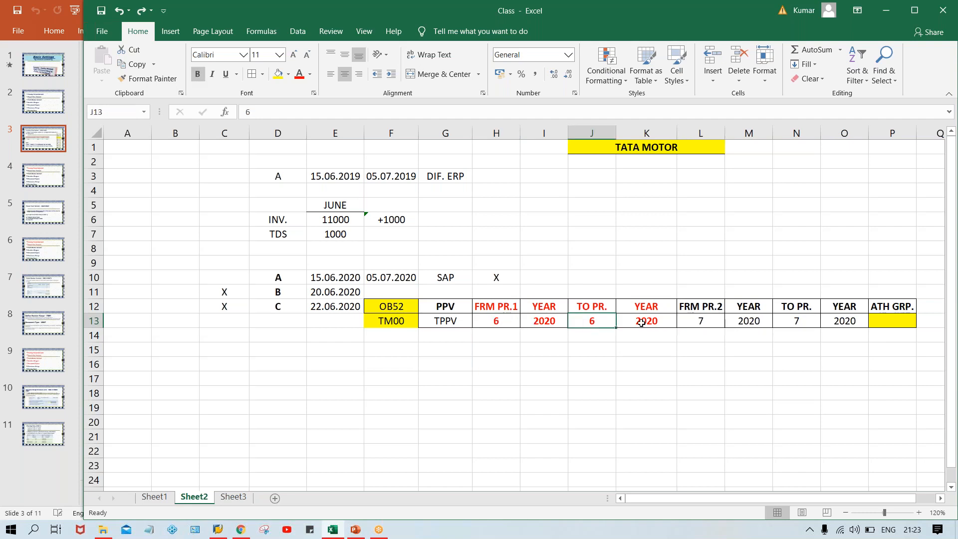
left_click(698, 320)
left_click(792, 319)
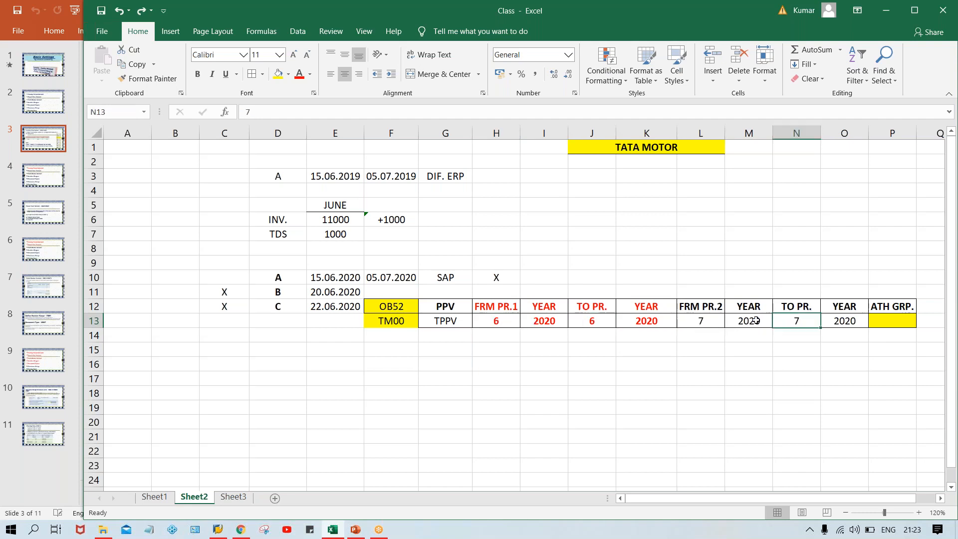
left_click(694, 328)
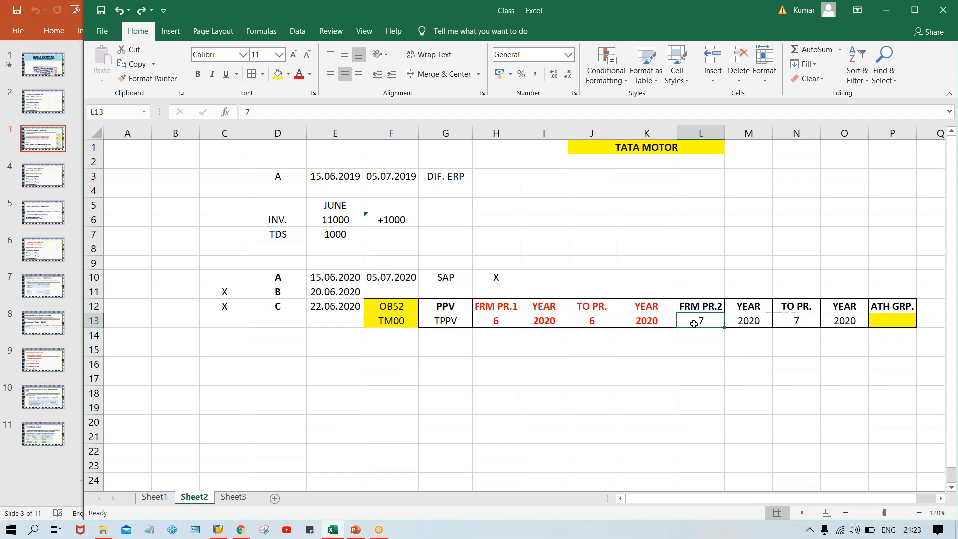
left_click(500, 310)
Set the first range to period 5 to 5 in H13 and J13
left_click(502, 320)
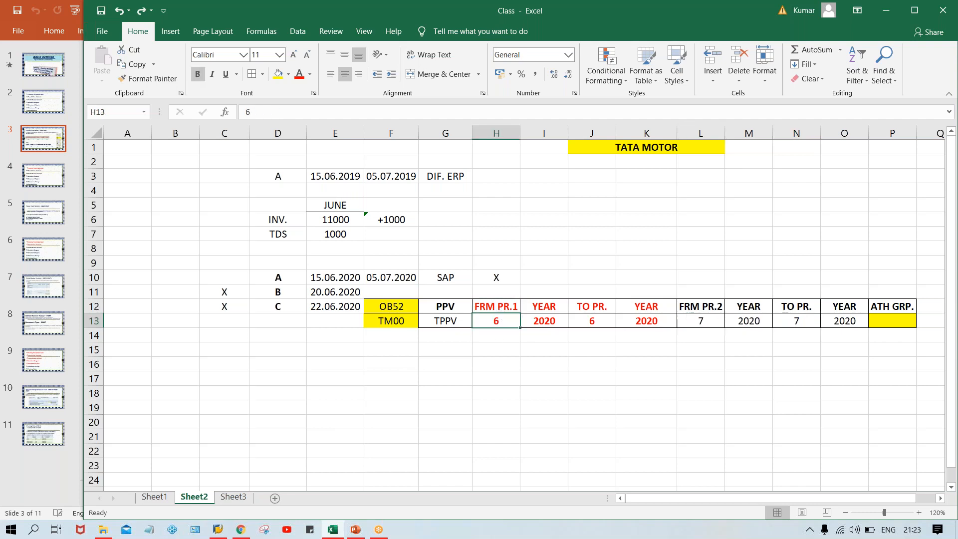
type("5")
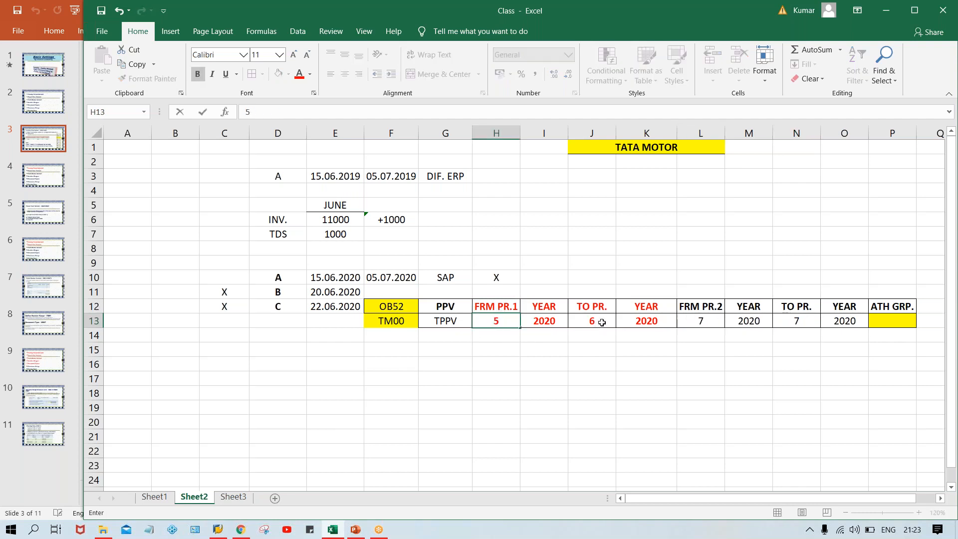
left_click(601, 323)
type("5")
left_click(620, 391)
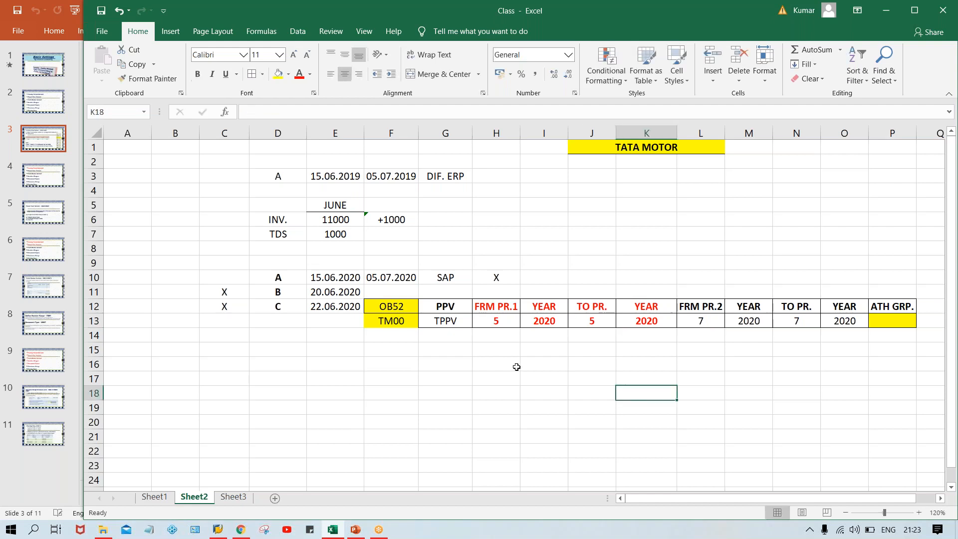
Review the row 14 cells under both ranges and the yellow ATH GRP. cell P13
left_click(497, 330)
left_click(611, 335)
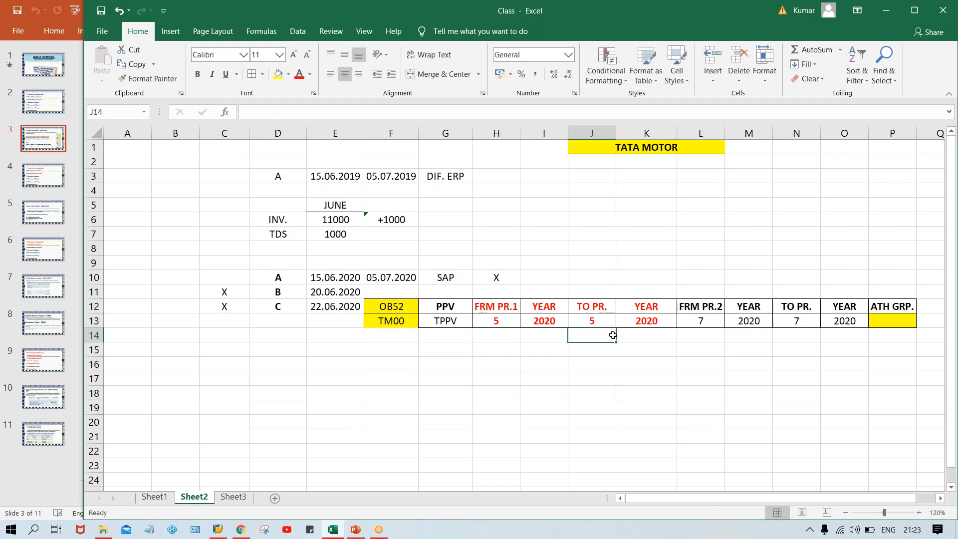
left_click(721, 329)
left_click(803, 336)
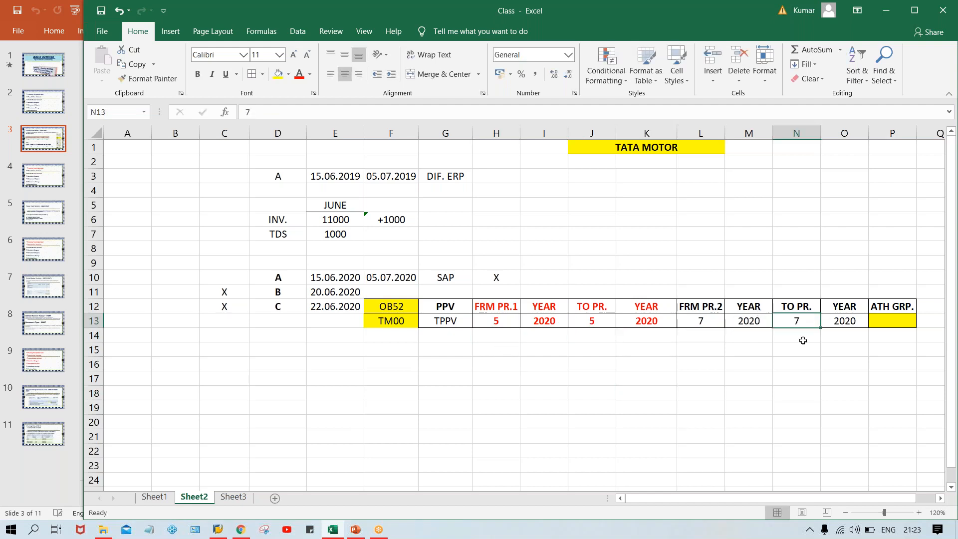
left_click(701, 335)
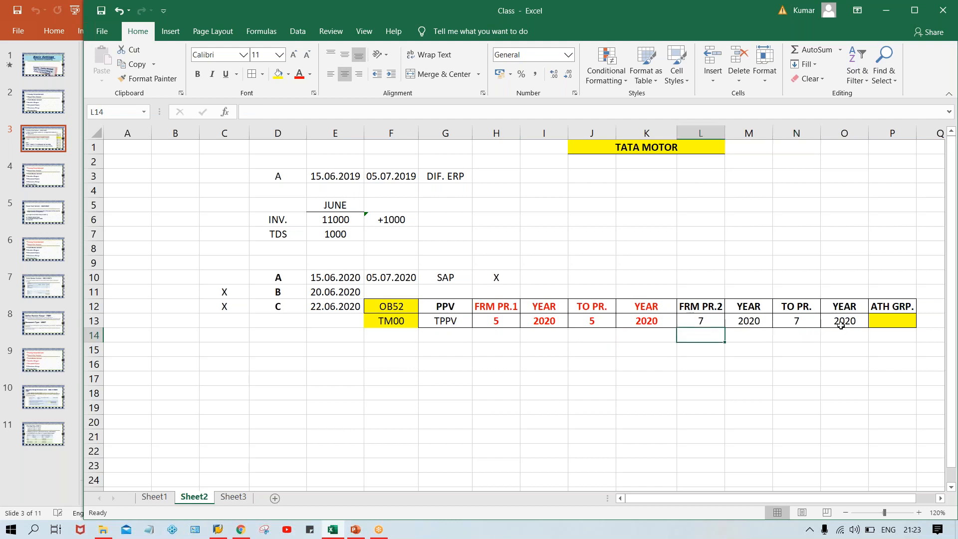
left_click(893, 317)
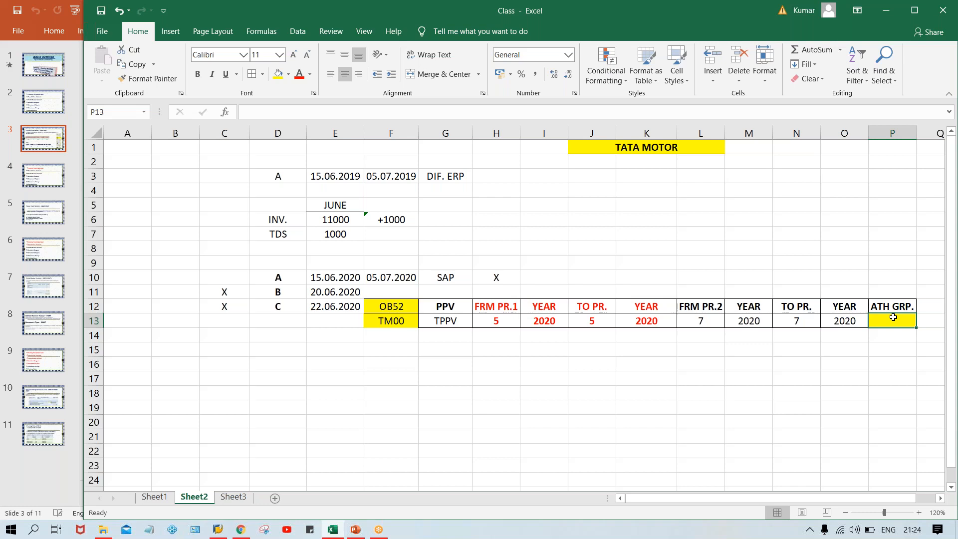
left_click(505, 420)
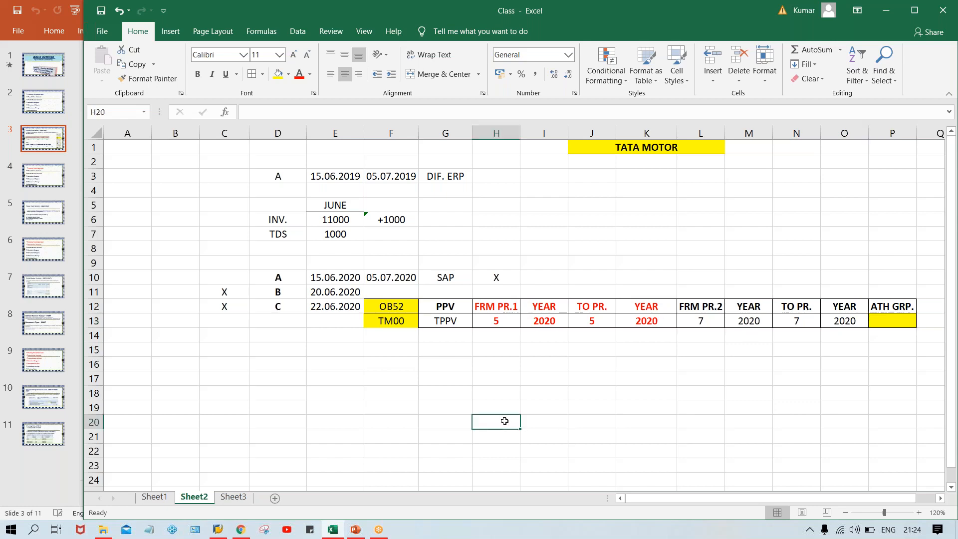
Show the PowerPoint Posting Period Variant slide with its TM01 example, then head back to Excel
left_click(355, 529)
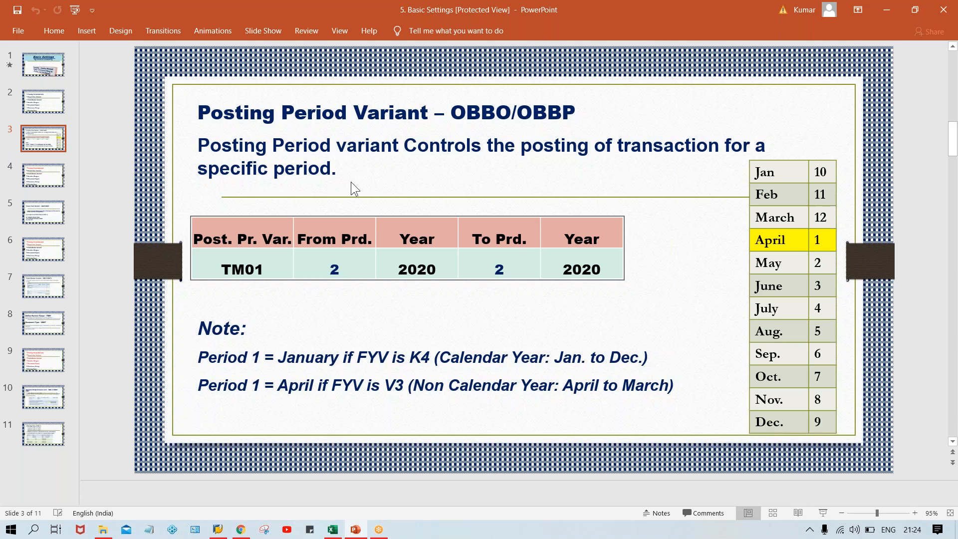
key("alt+Tab")
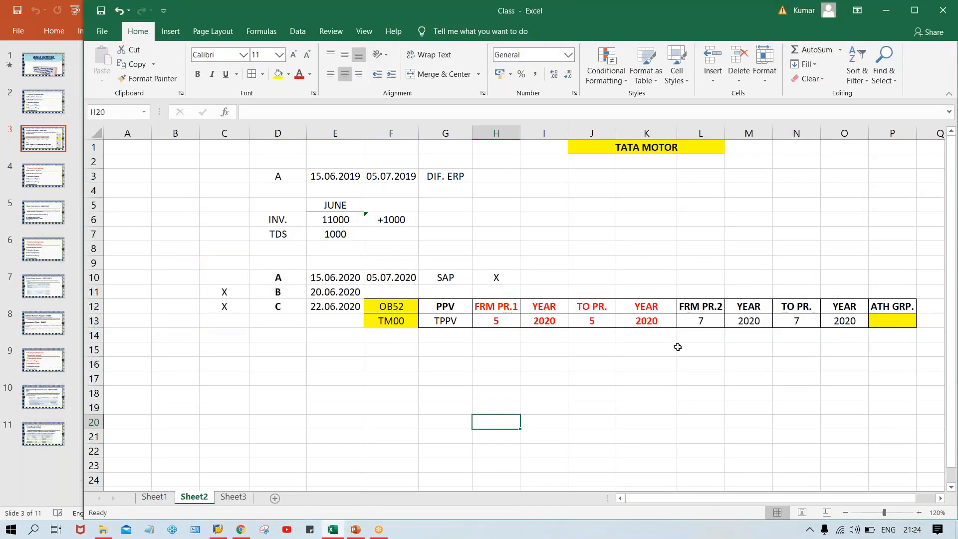
Review the 2020 dates in column E and the period cells L13, N13, H13 and J13
left_click(640, 375)
left_click_drag(332, 279, 323, 310)
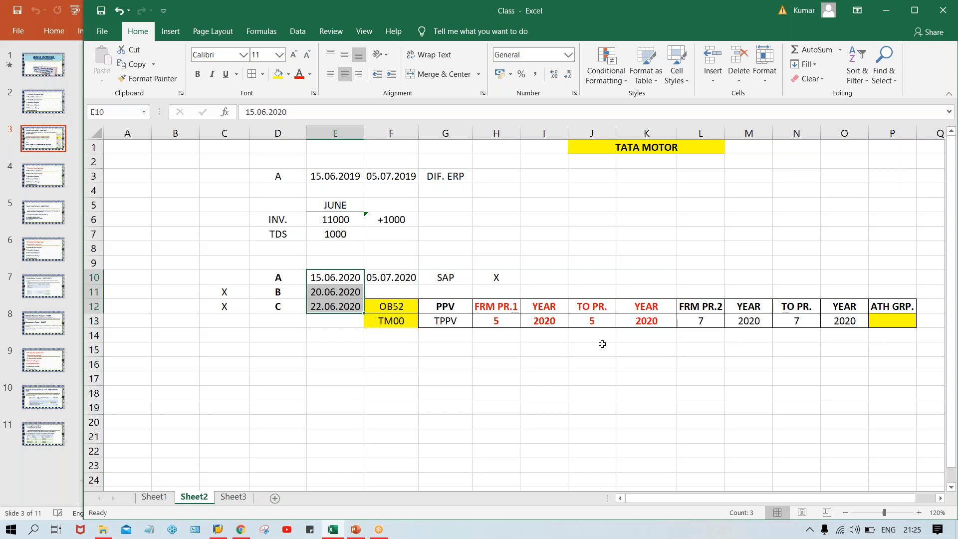
left_click(718, 323)
left_click(814, 323)
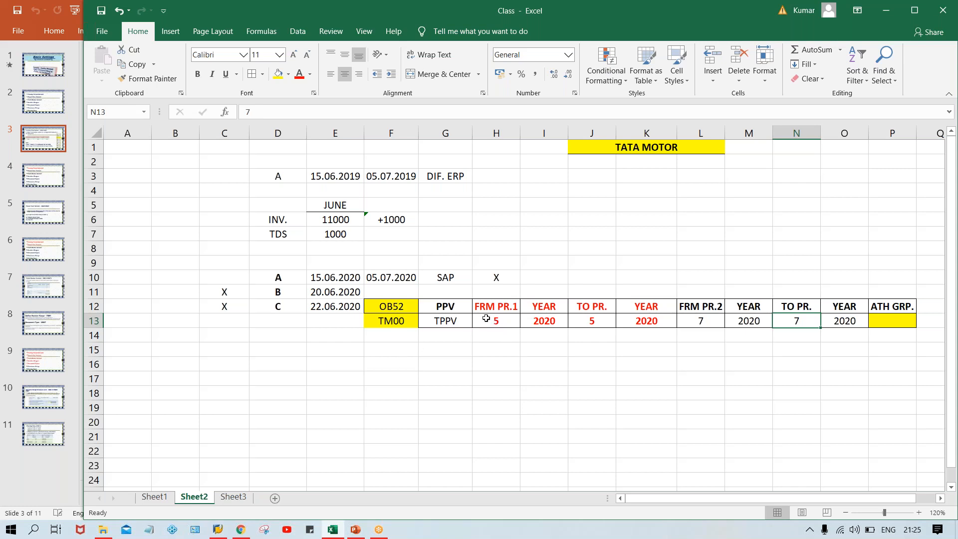
left_click(486, 319)
left_click_drag(486, 318, 622, 335)
left_click(494, 321)
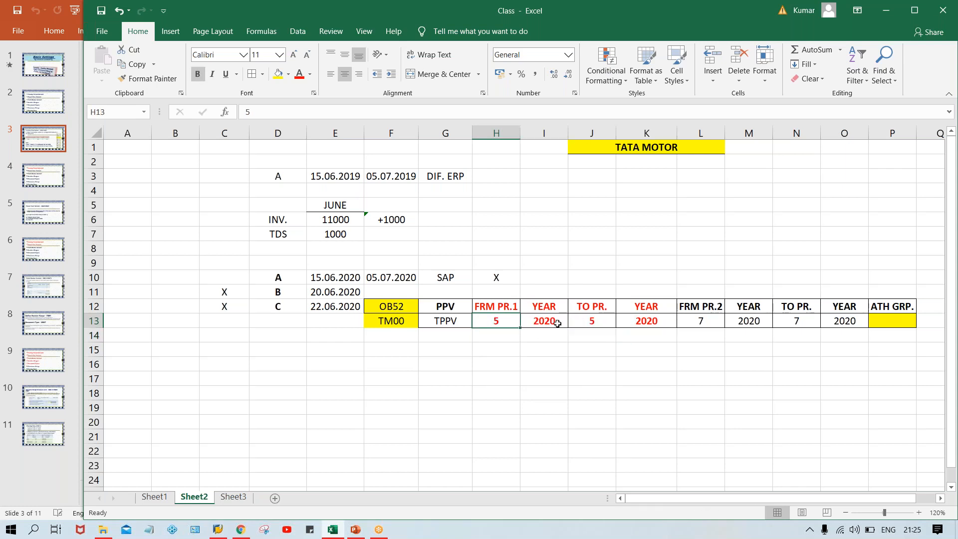
left_click(588, 322)
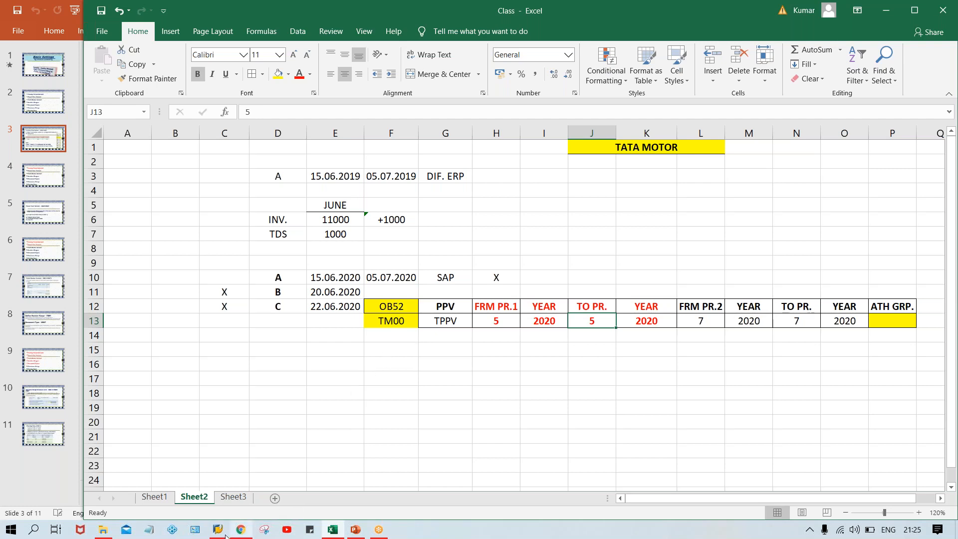
Open the SAP logon screen for the IDES ECC 6.0 connection and move it aside
mouse_move(218, 528)
left_click(217, 486)
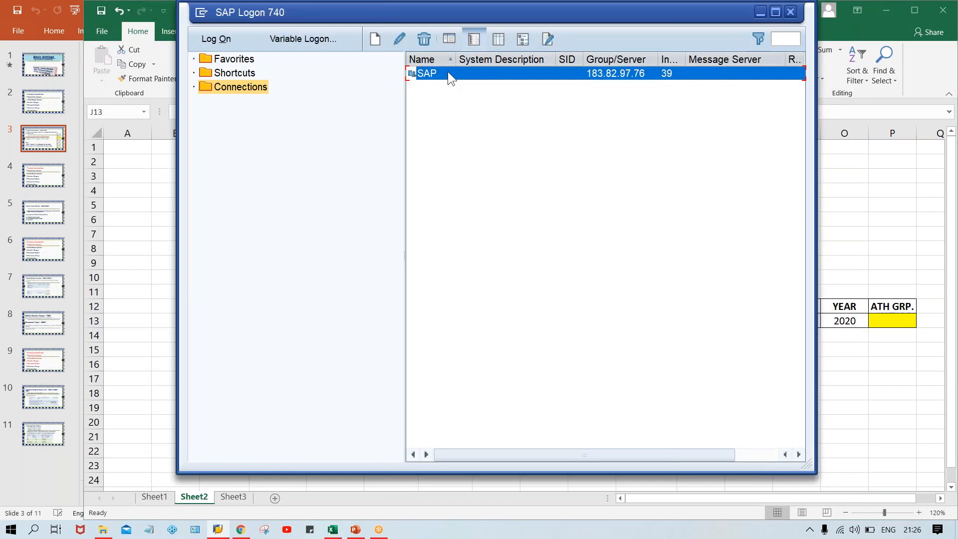
double_click(448, 72)
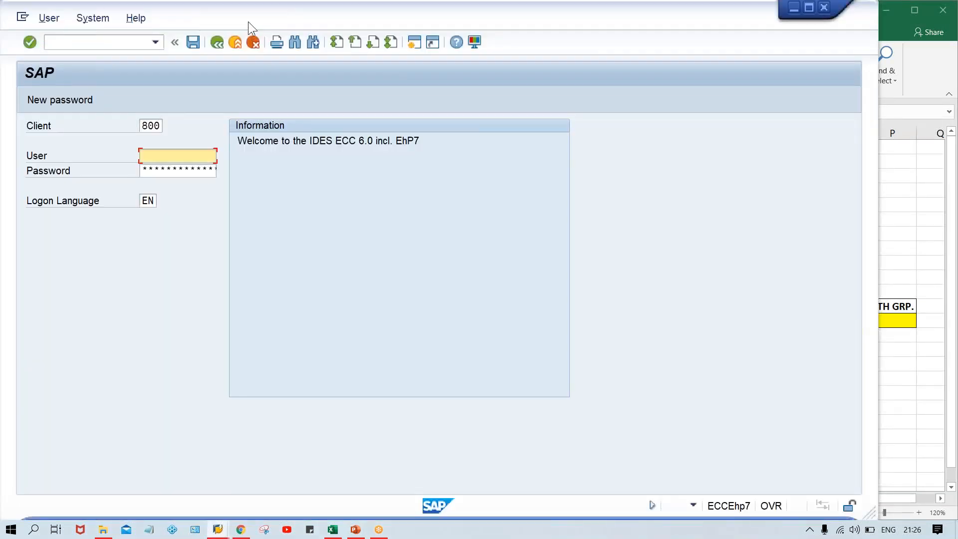
left_click_drag(247, 22, 328, 22)
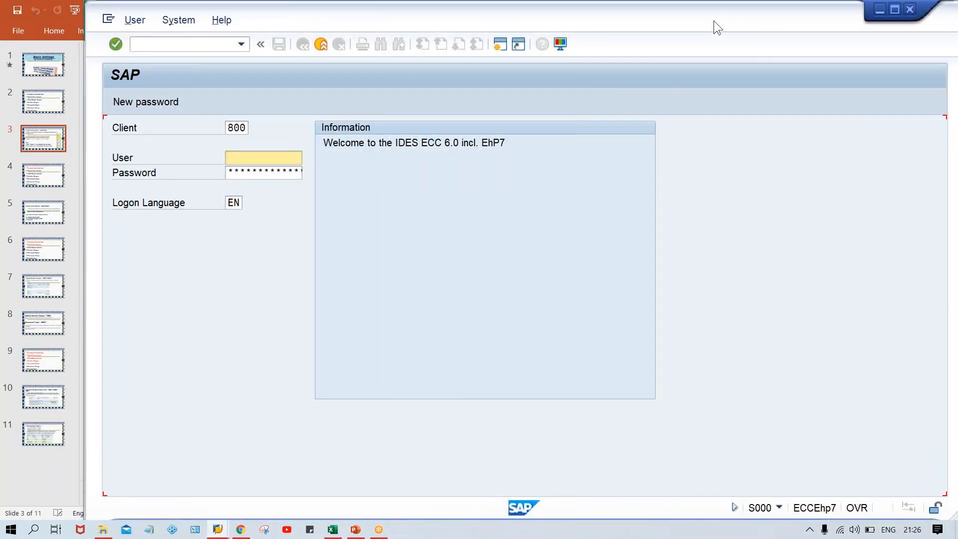
left_click(699, 20)
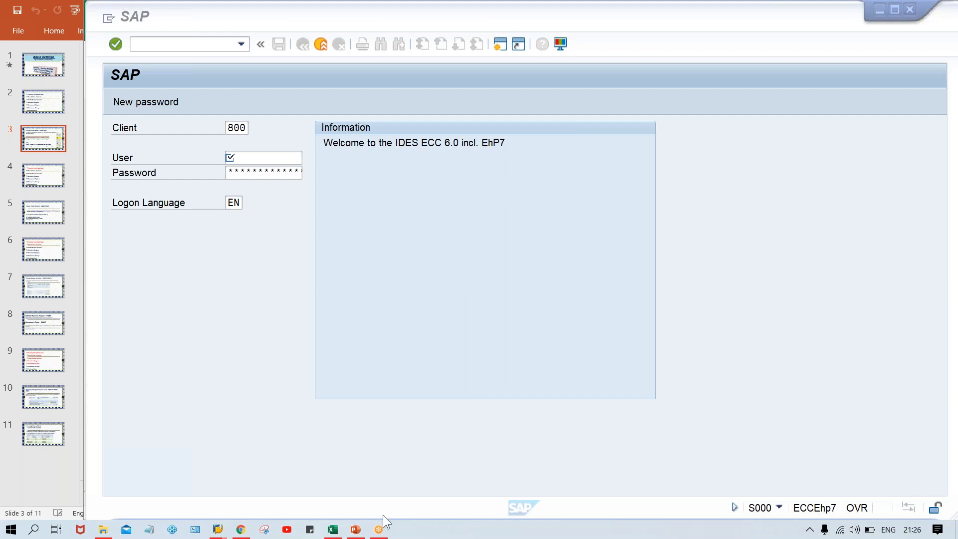
Return to the Excel workbook and enter XYZ in the ATH GRP. cell P13
left_click(333, 530)
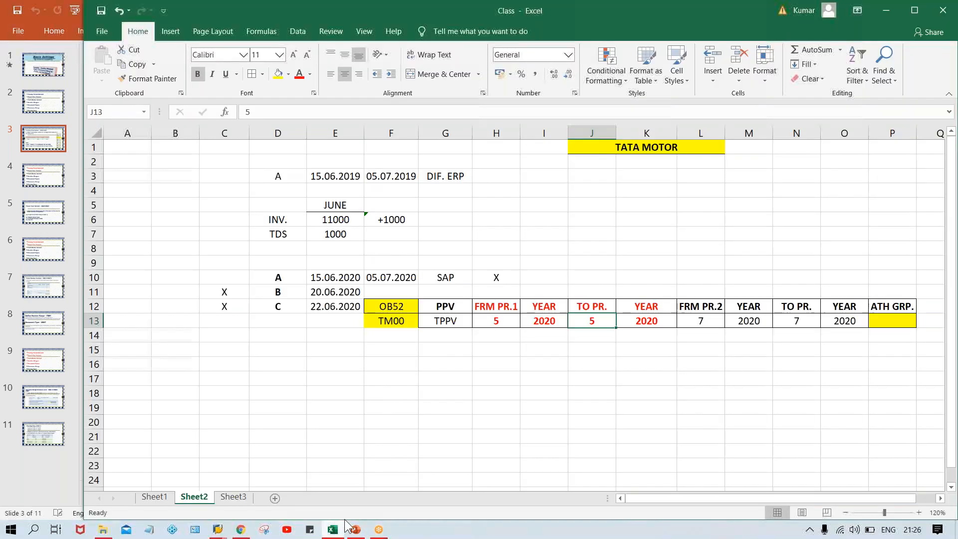
left_click(491, 422)
left_click(738, 56)
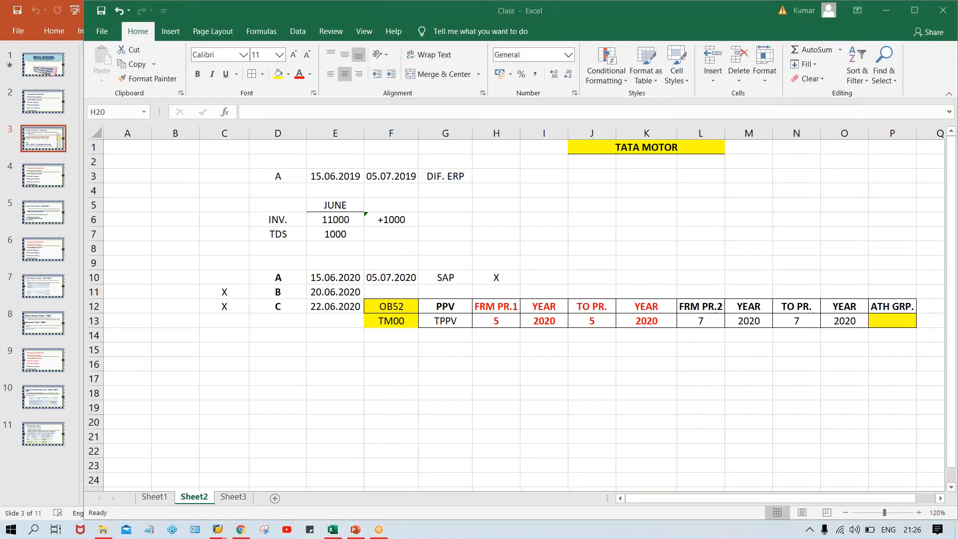
left_click(915, 316)
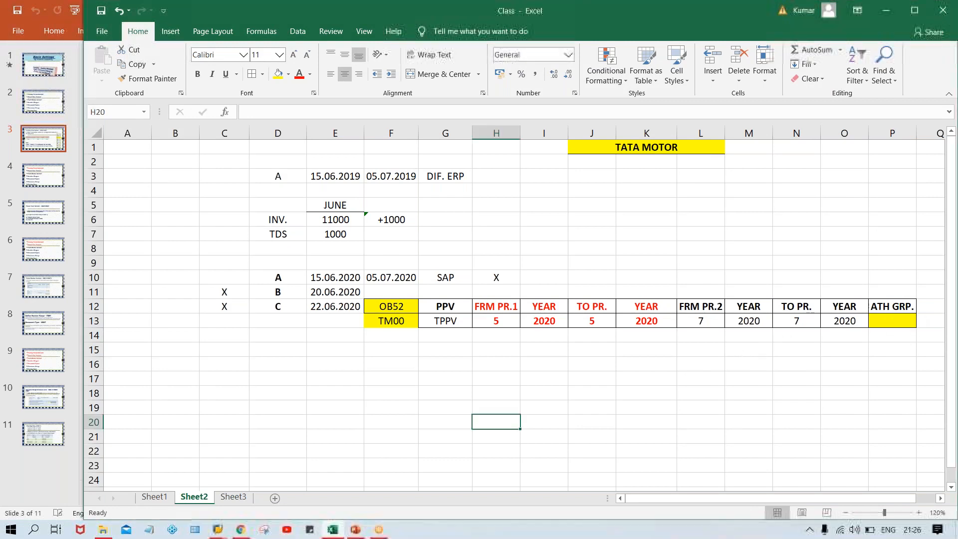
left_click(885, 320)
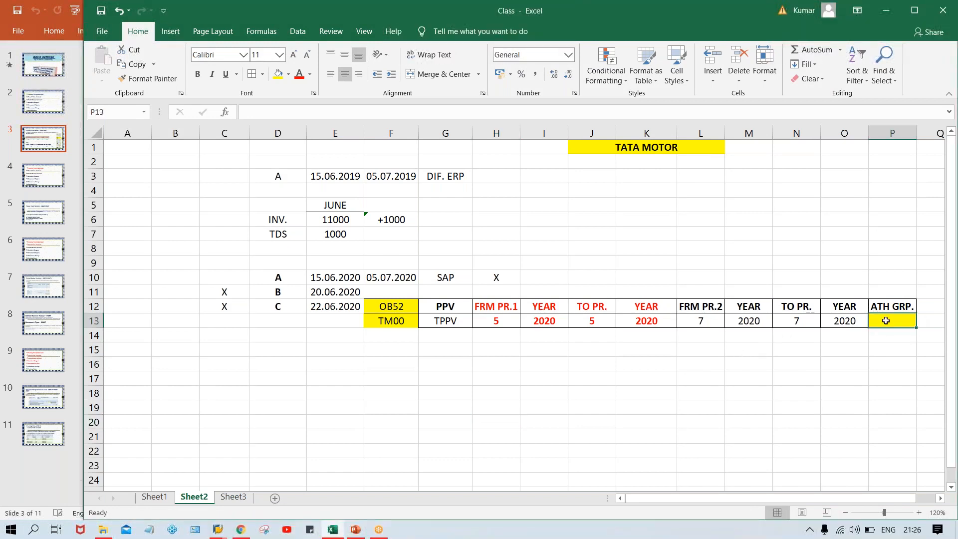
type("XYZ")
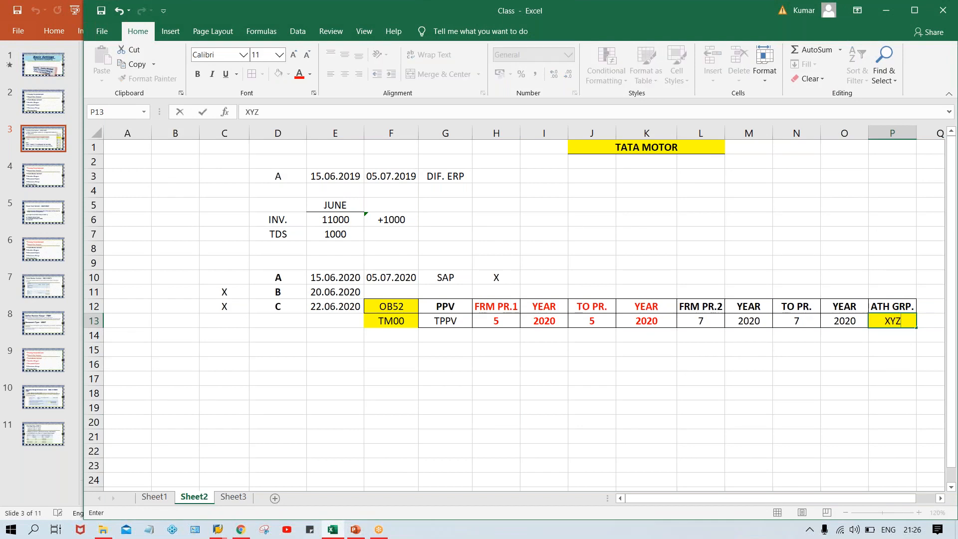
key("Return")
left_click(901, 321)
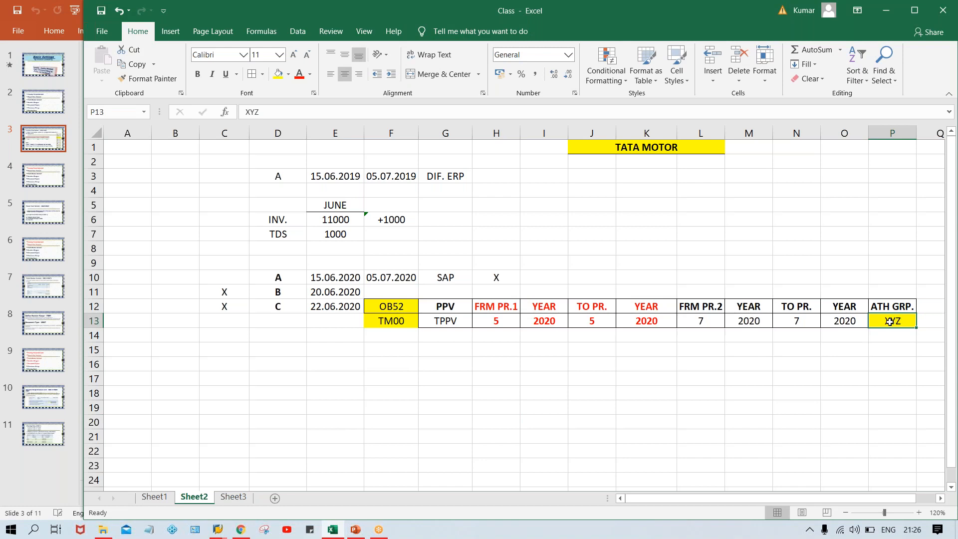
Compare the from-period in H13 with the to-period in J13
left_click(494, 319)
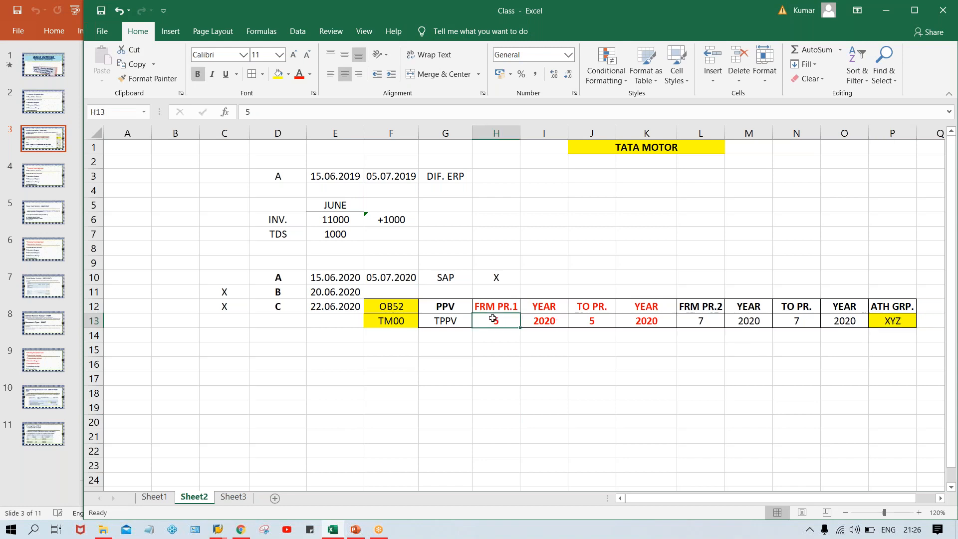
left_click(593, 317)
left_click(505, 319)
left_click(595, 320)
left_click(482, 322)
left_click(585, 322)
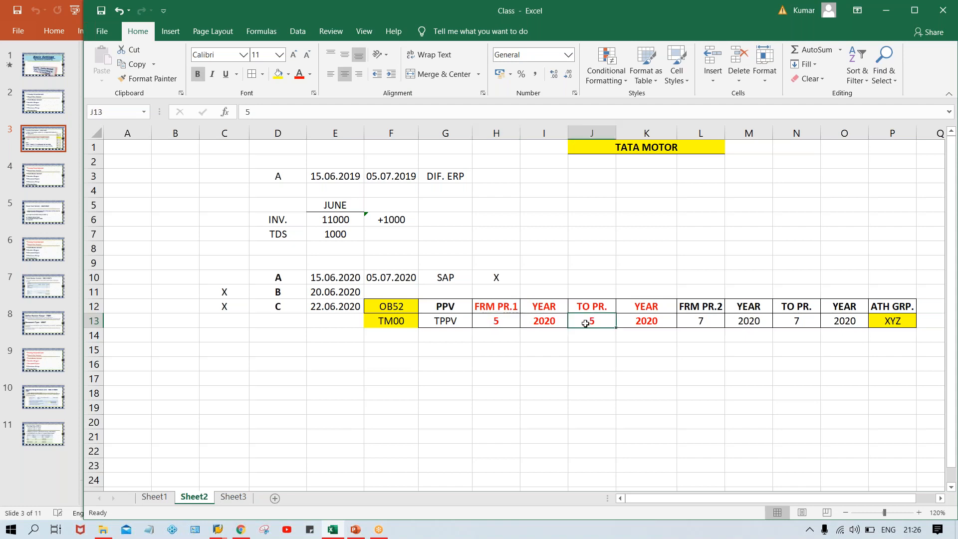
left_click(497, 322)
left_click(585, 320)
left_click(496, 320)
left_click(592, 324)
Fill H14:K14 yellow and L14:O14 light blue
left_click_drag(482, 338, 660, 336)
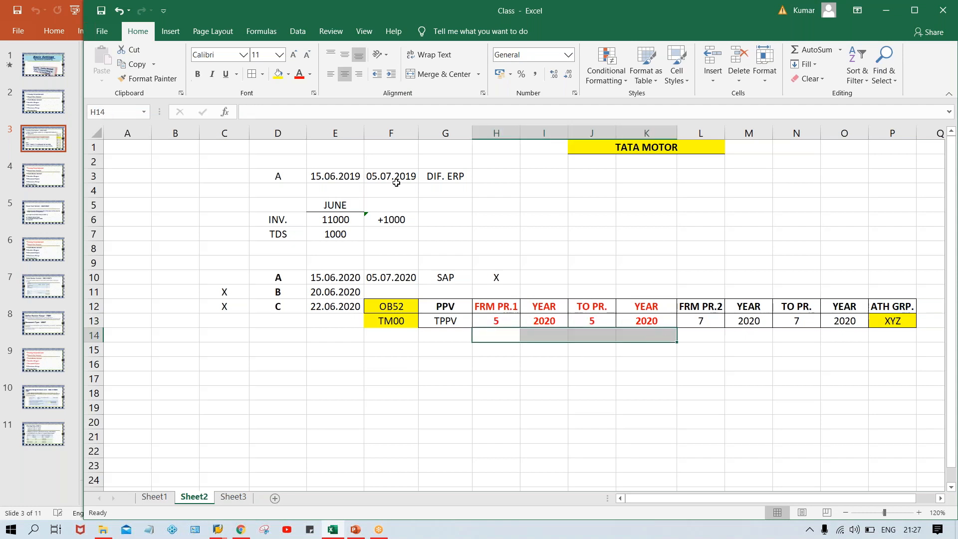
left_click(278, 74)
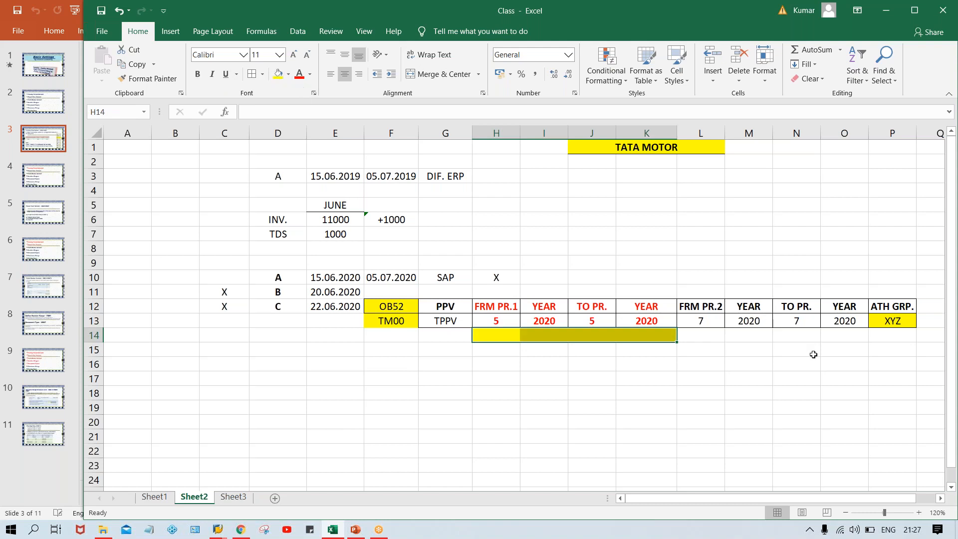
left_click_drag(704, 336, 835, 338)
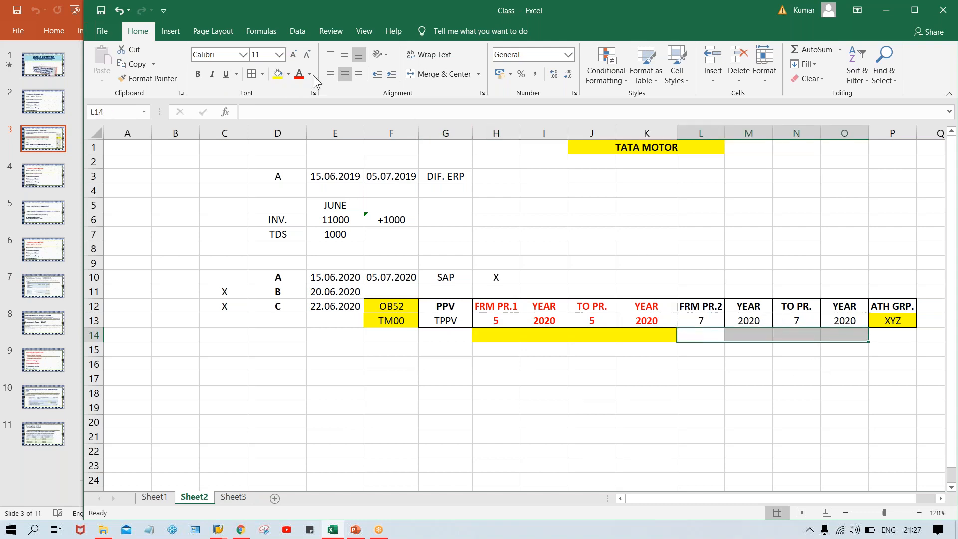
left_click(287, 74)
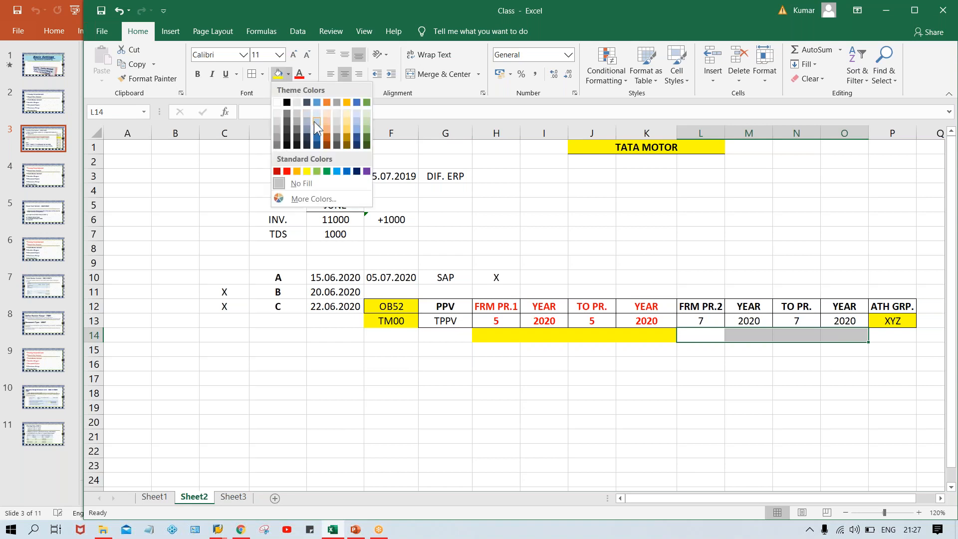
left_click(315, 121)
left_click(549, 335)
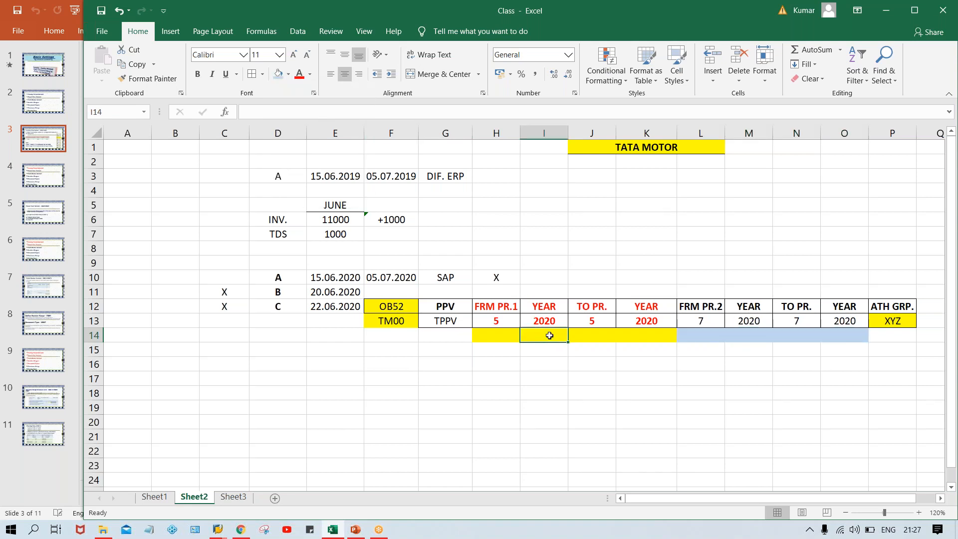
Merge H14:K14 labelled 1 and L14:O14 labelled 2
left_click_drag(505, 336, 633, 331)
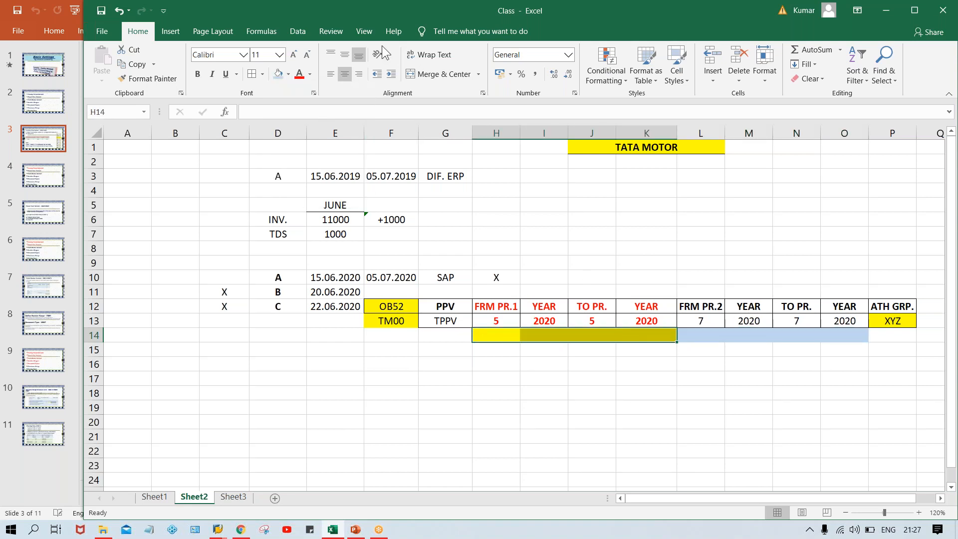
left_click(439, 75)
type("1")
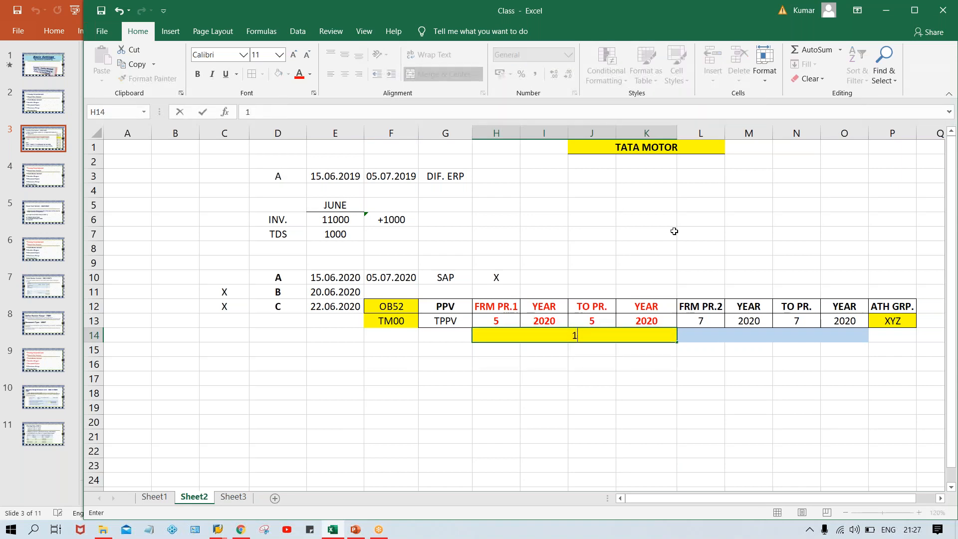
left_click(746, 335)
left_click_drag(709, 335, 836, 335)
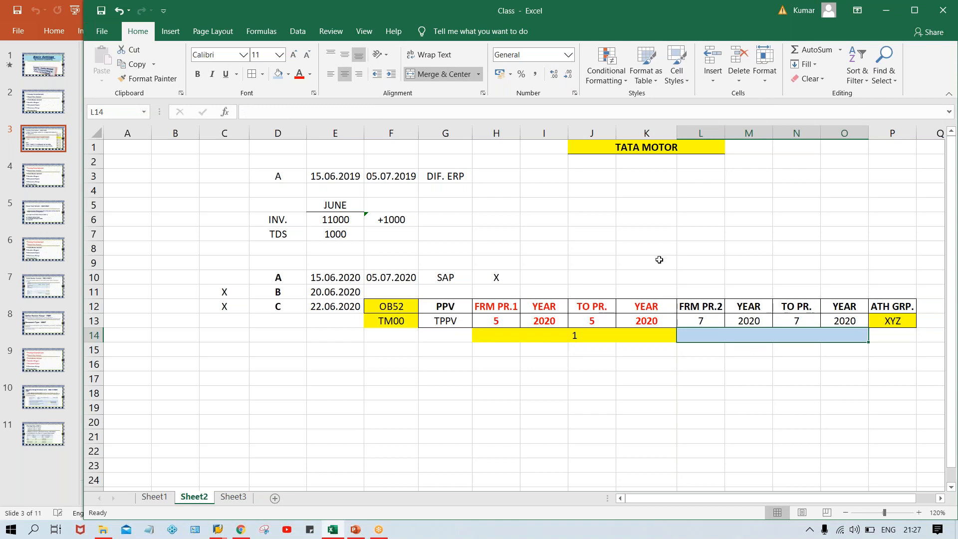
type("2")
key("Return")
left_click(680, 438)
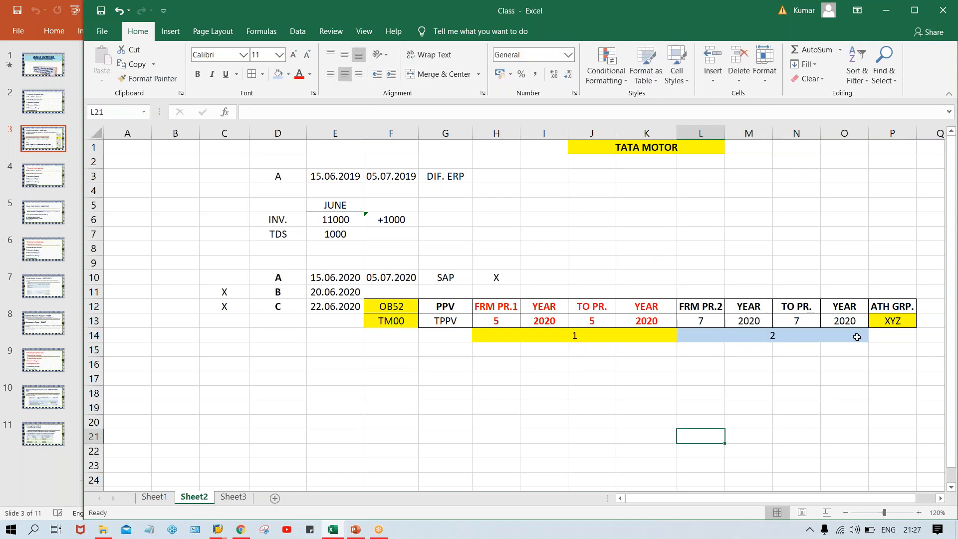
left_click(882, 317)
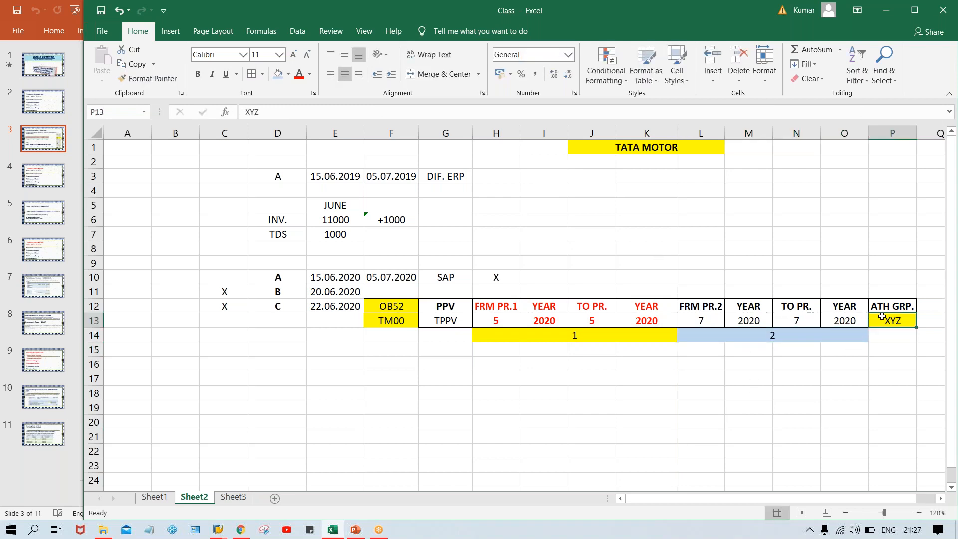
left_click(480, 330)
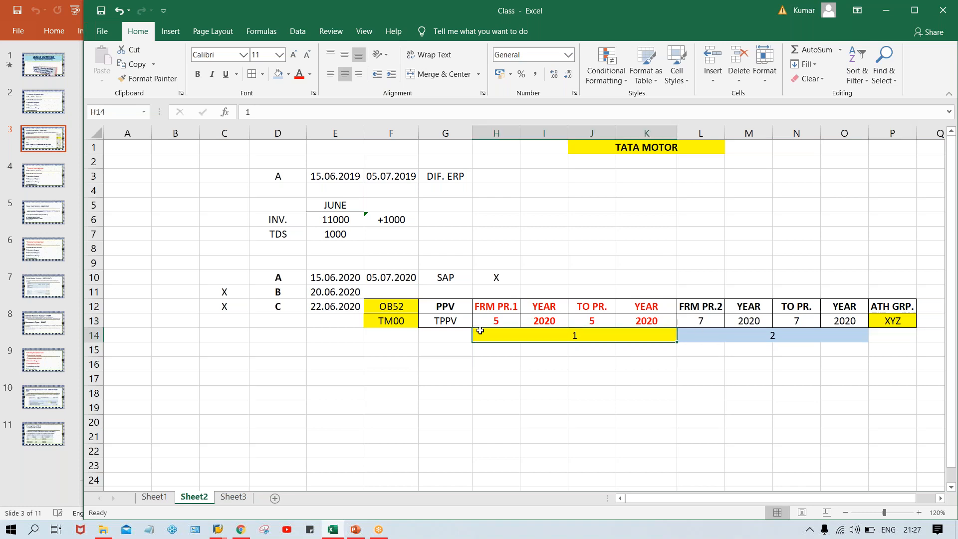
left_click(905, 324)
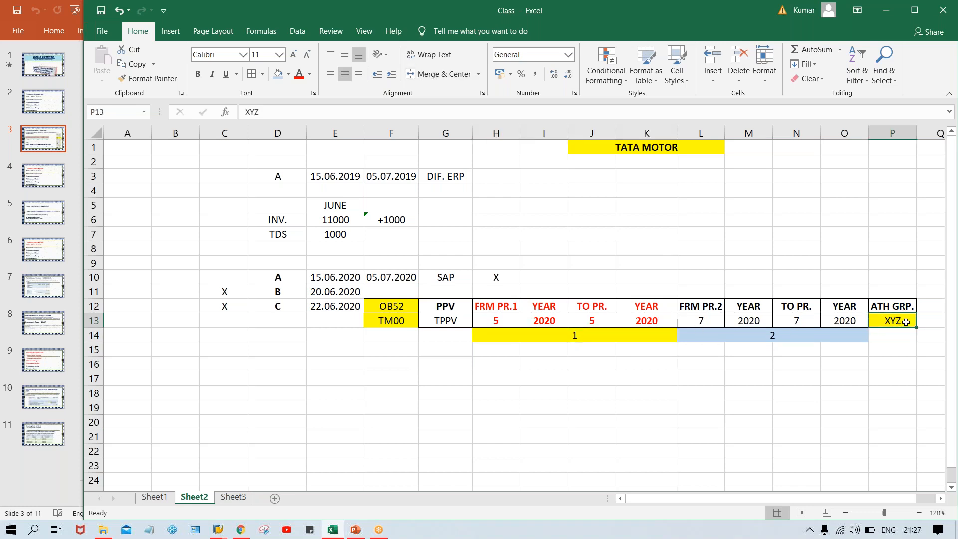
left_click(494, 324)
left_click(587, 327)
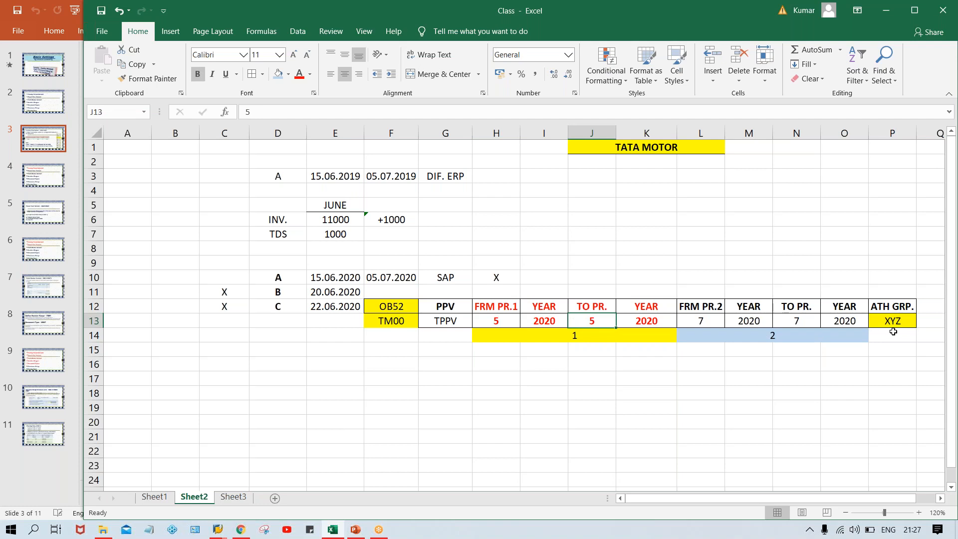
left_click(495, 324)
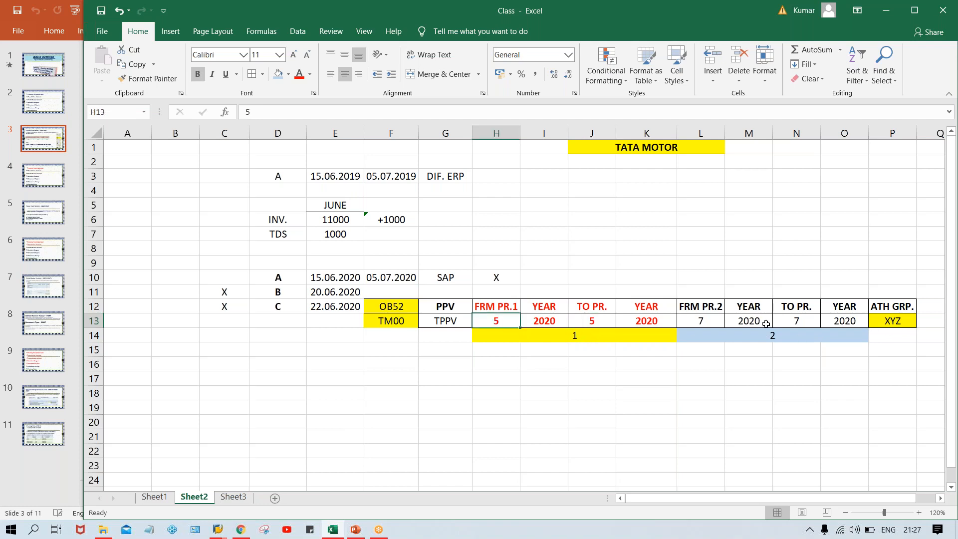
left_click(898, 320)
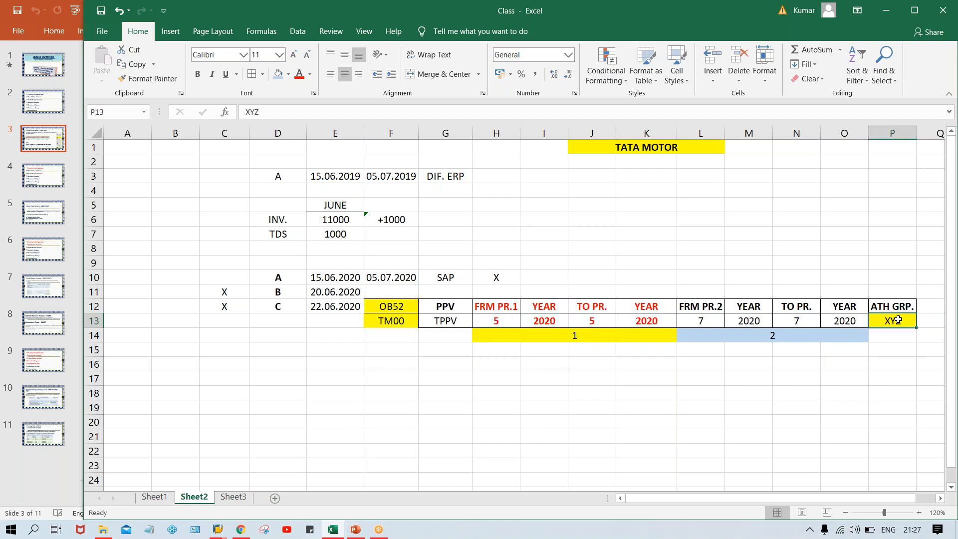
left_click(716, 318)
left_click(810, 319)
left_click(690, 319)
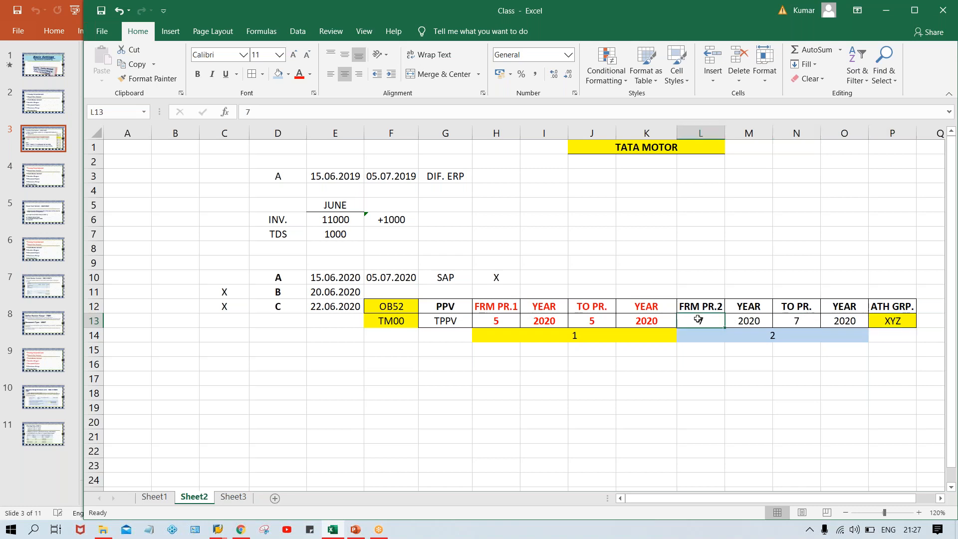
left_click(807, 324)
left_click(895, 320)
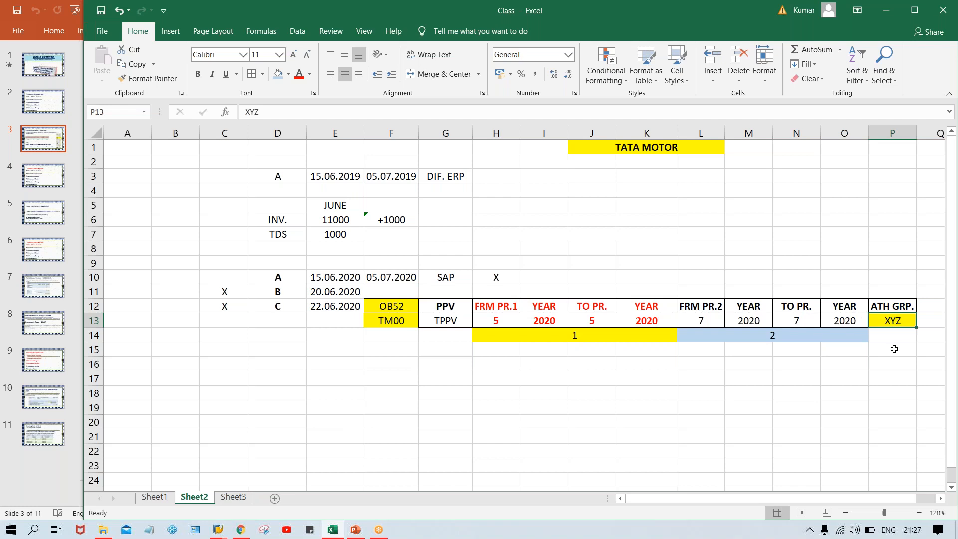
left_click(487, 321)
left_click(591, 320)
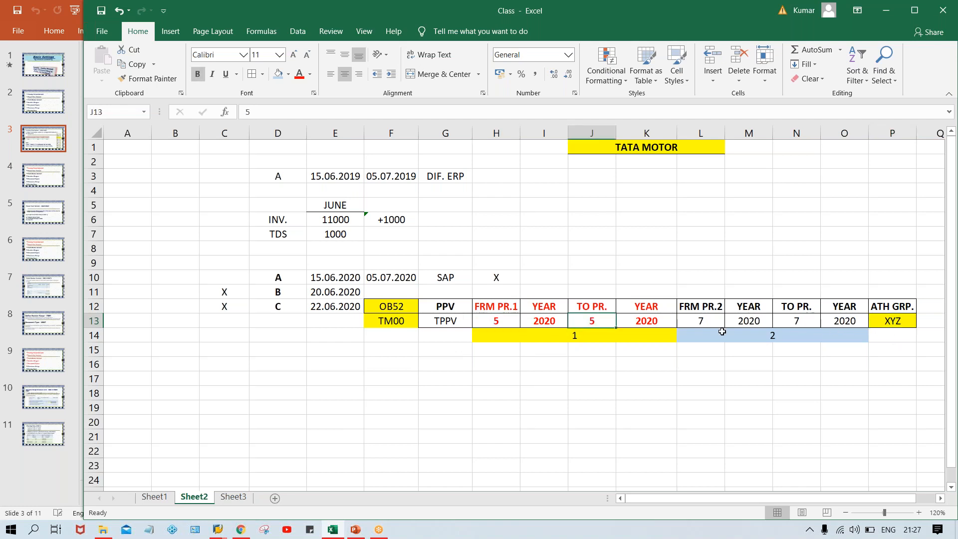
left_click(906, 333)
left_click(883, 321)
left_click_drag(497, 322, 641, 323)
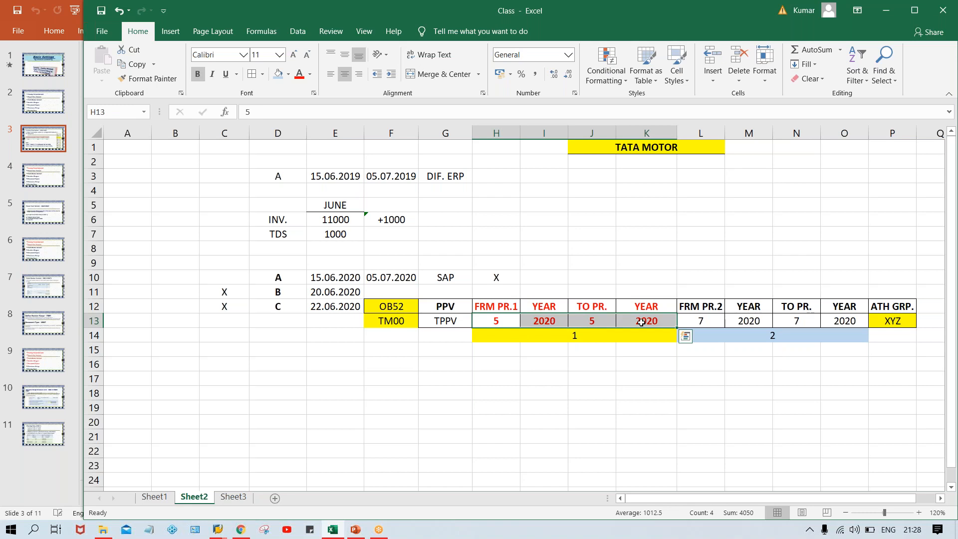
left_click_drag(702, 318, 833, 318)
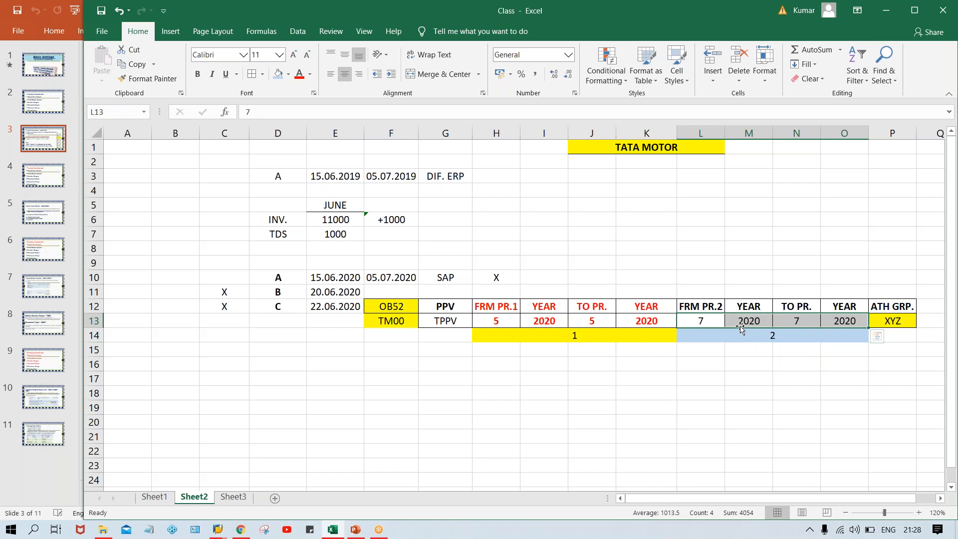
left_click_drag(503, 309, 643, 335)
left_click(883, 325)
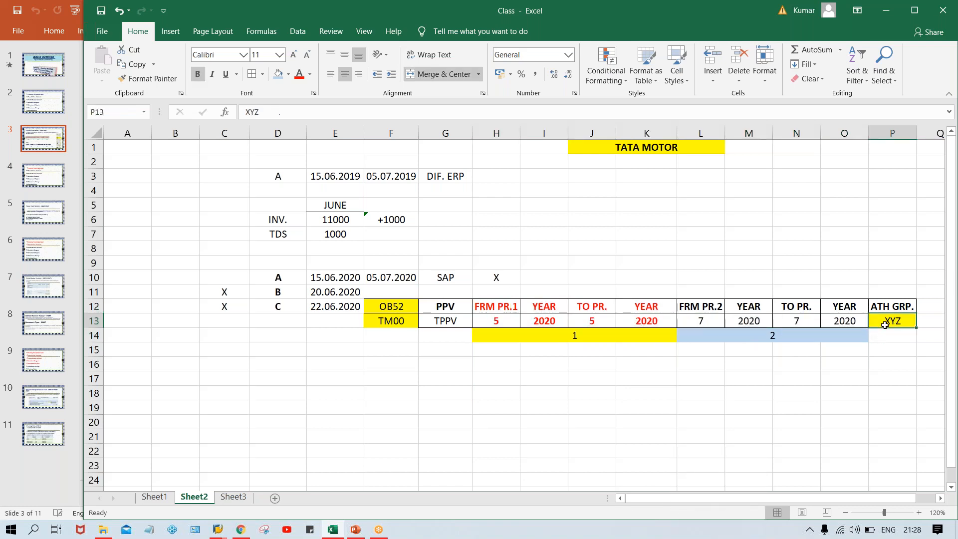